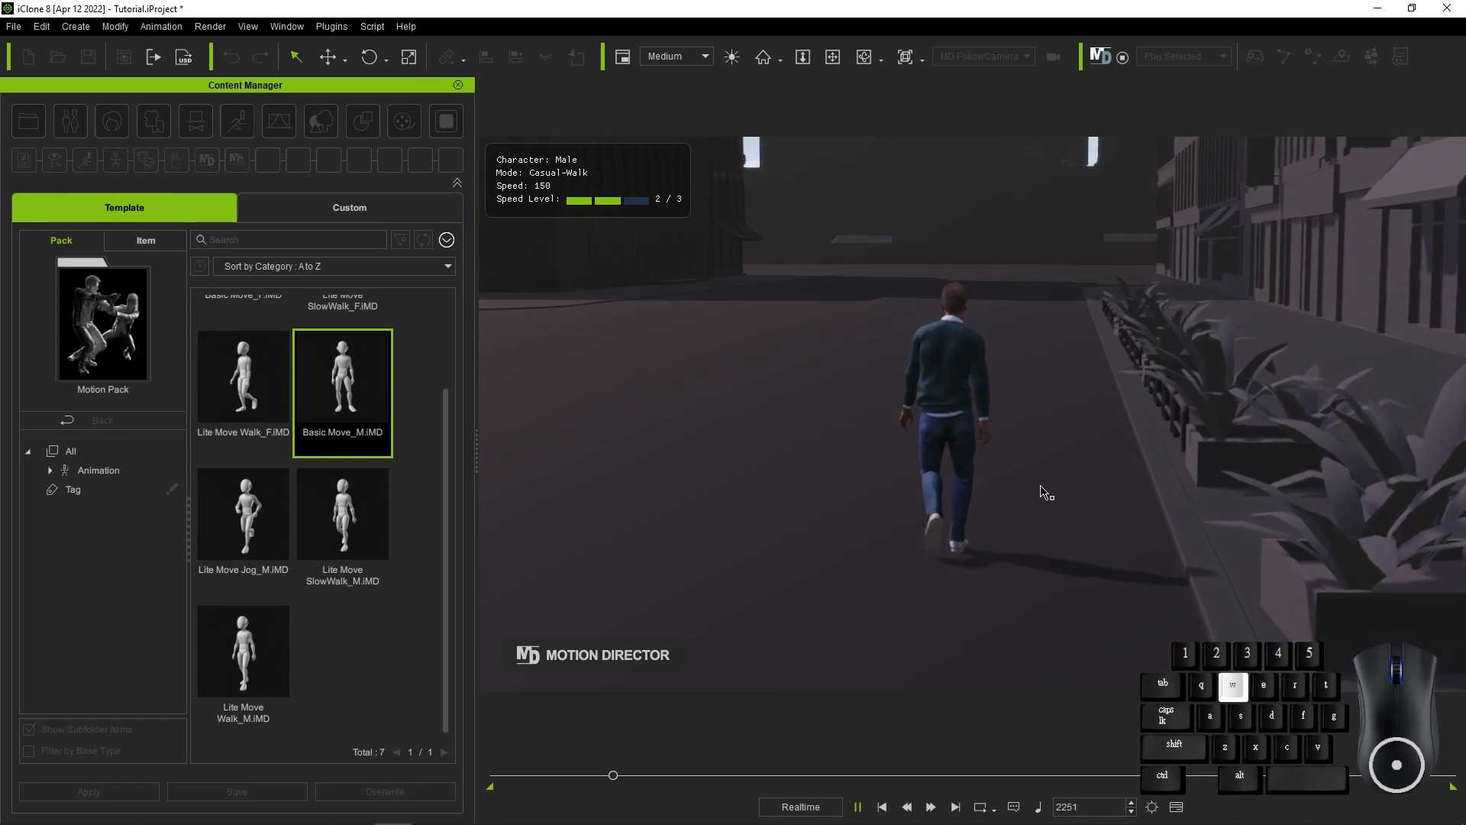
pyautogui.press('a')
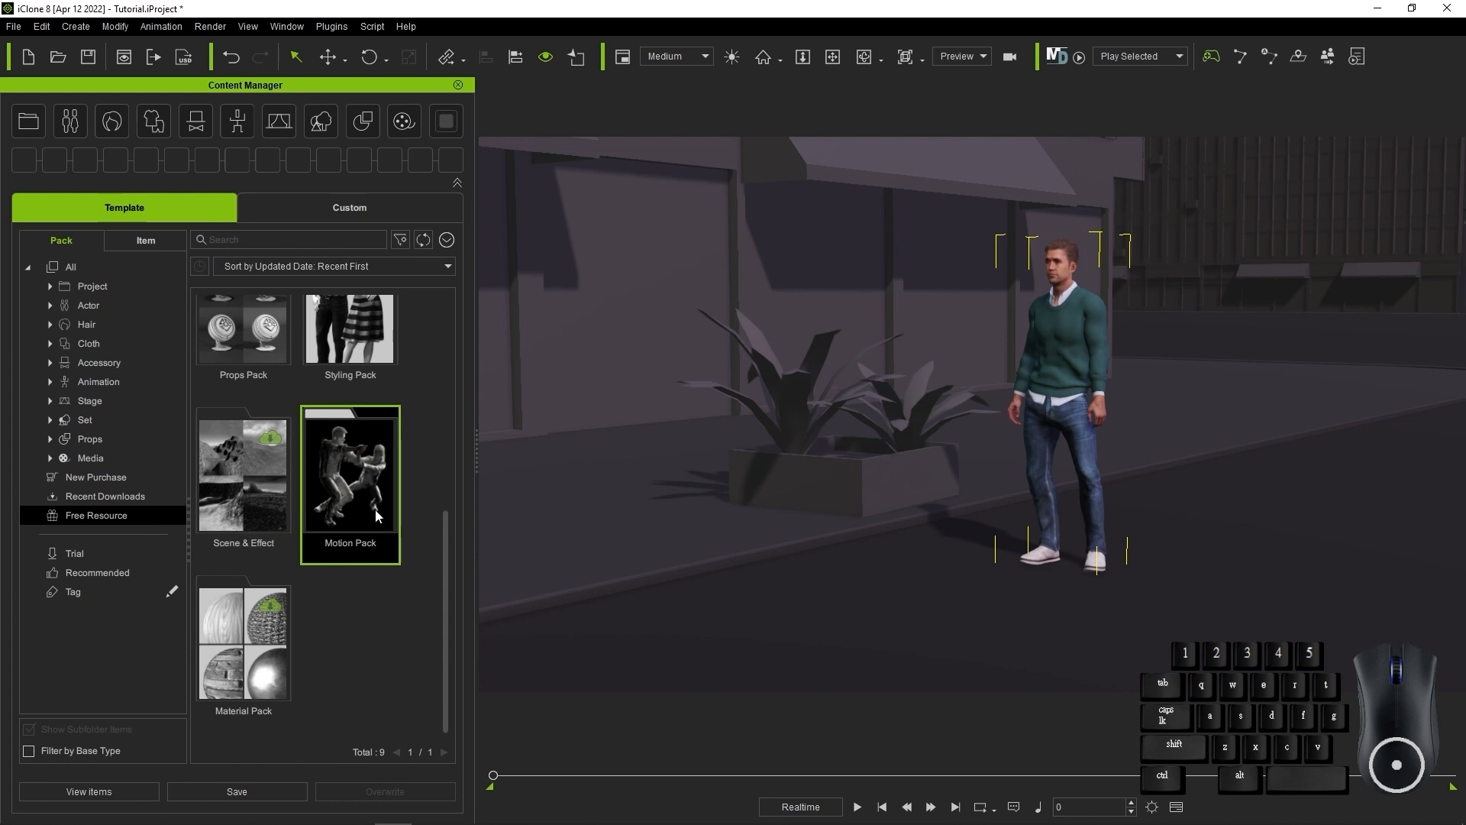
# Decline the default MD data offered for the male character and open the Motion Pack in the MotionDirector library
pyautogui.click(1070, 70)
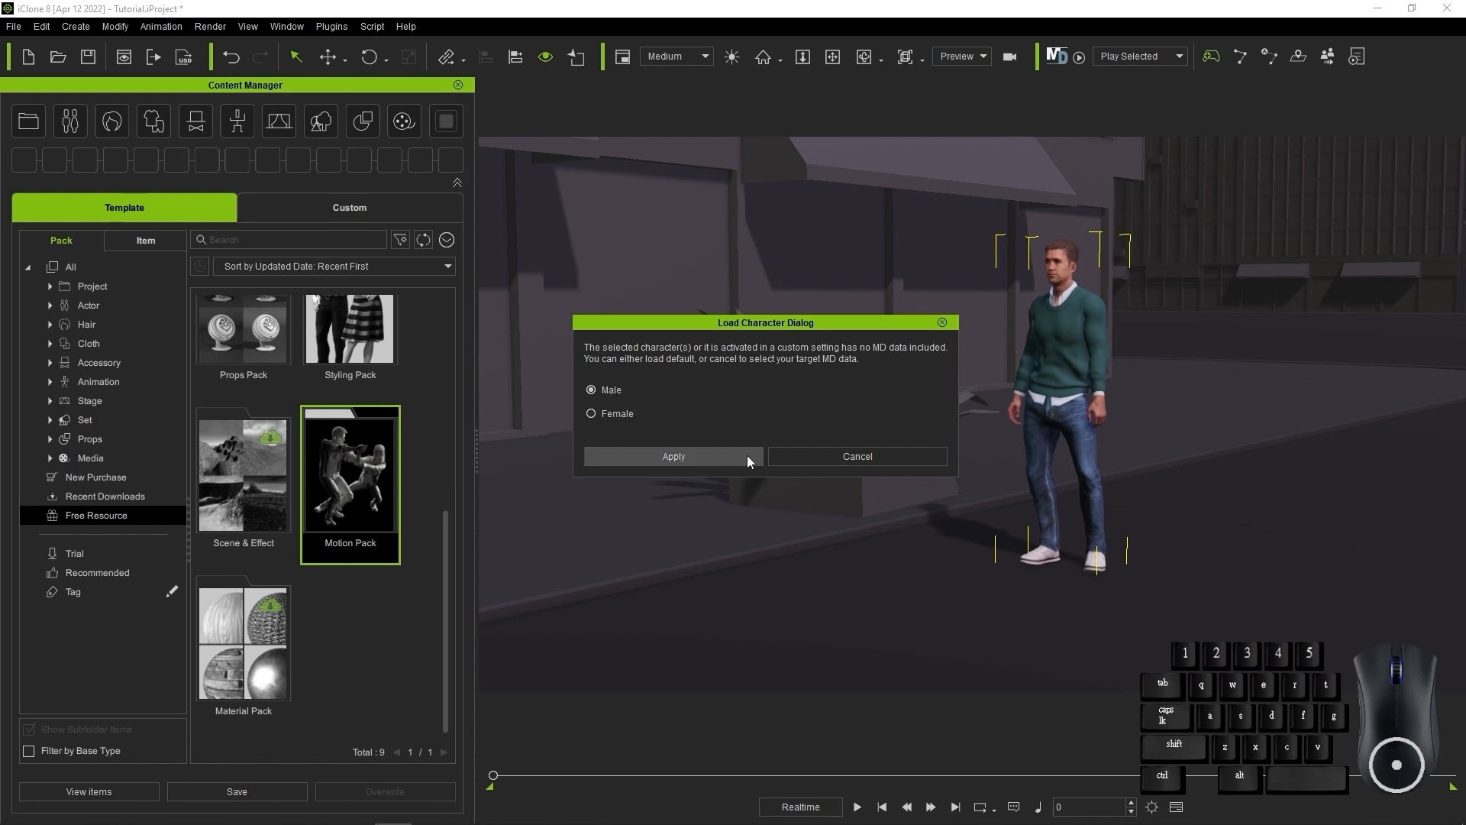
pyautogui.click(930, 461)
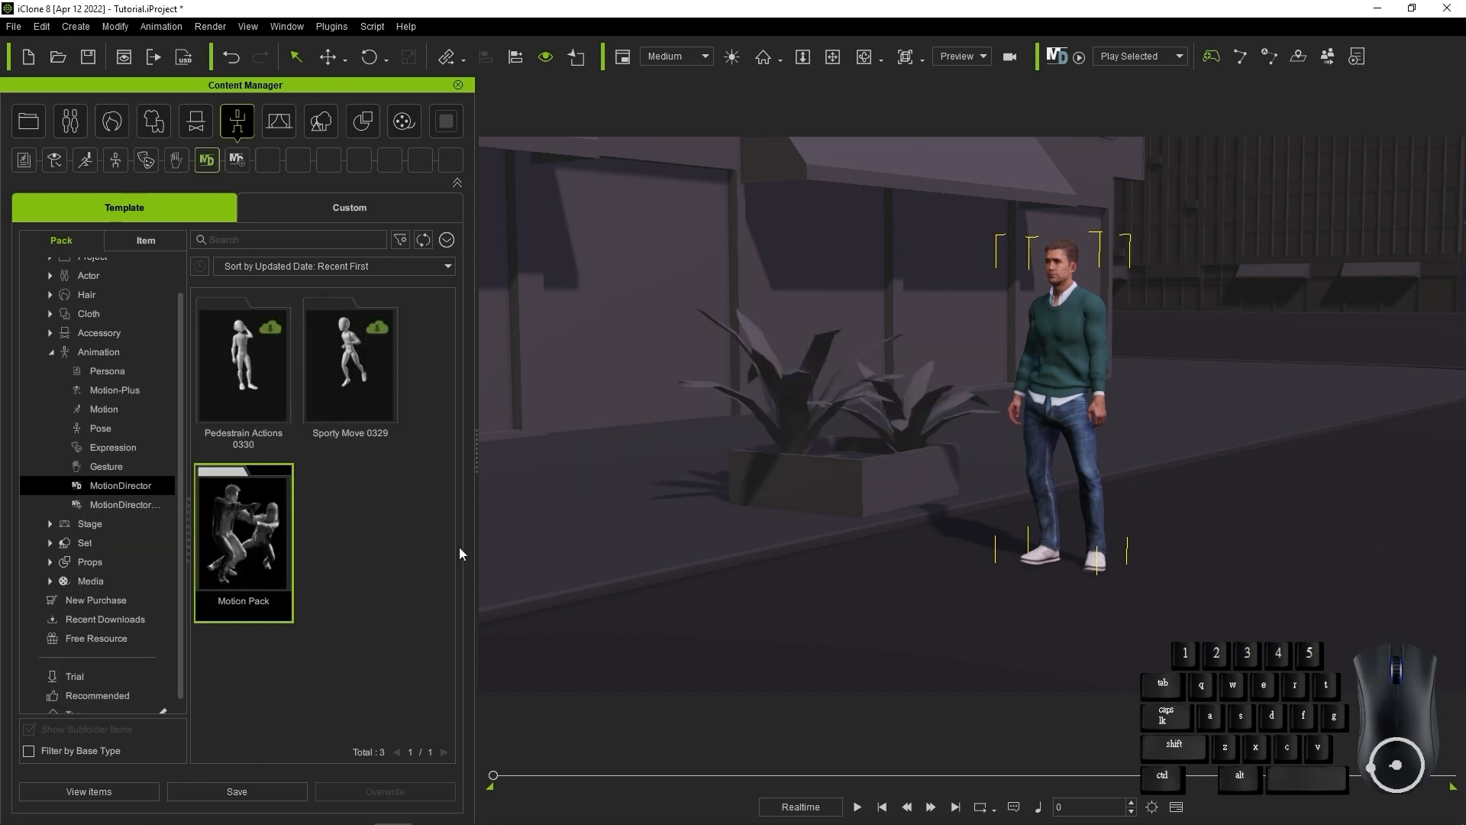
pyautogui.doubleClick(276, 570)
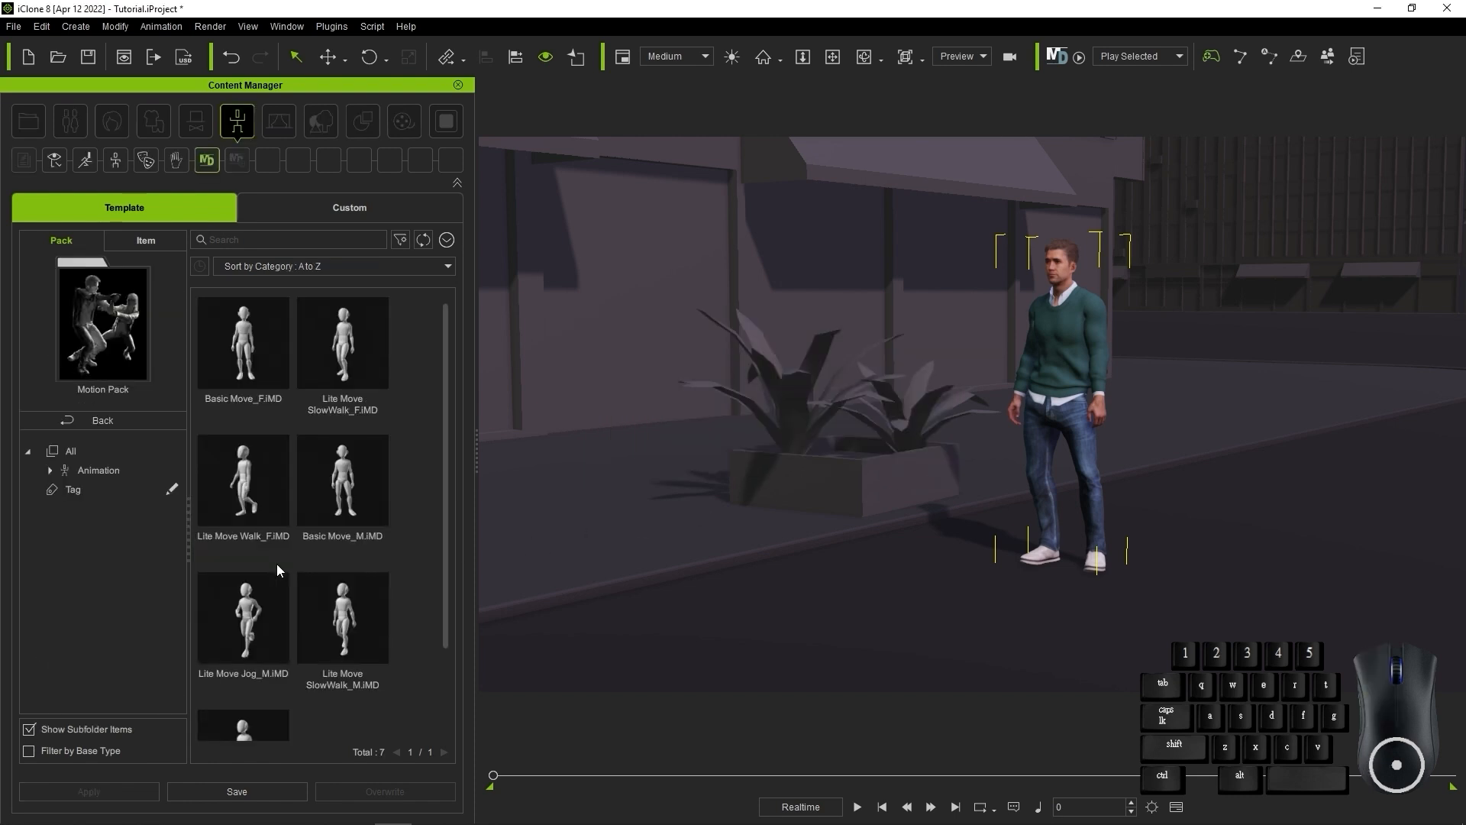
# Examine the female and male Basic Move, Slow Walk, Walk and Jog presets in the Motion Pack
pyautogui.moveTo(440, 322)
pyautogui.mouseDown()
pyautogui.moveTo(457, 410)
pyautogui.moveTo(451, 305)
pyautogui.mouseUp()
pyautogui.click(266, 405)
pyautogui.click(358, 414)
pyautogui.click(263, 544)
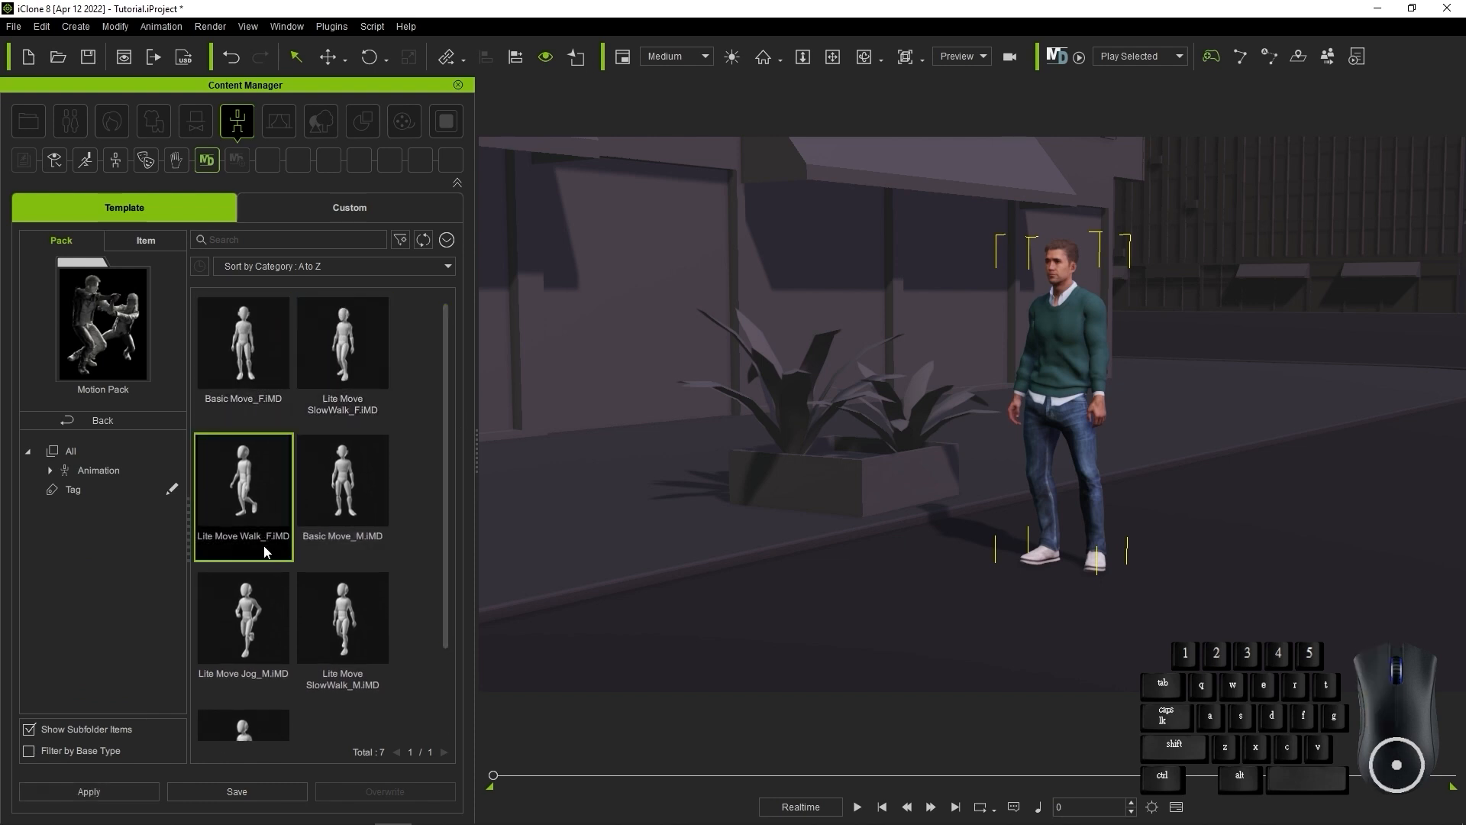
pyautogui.scroll(-2, 387, 493)
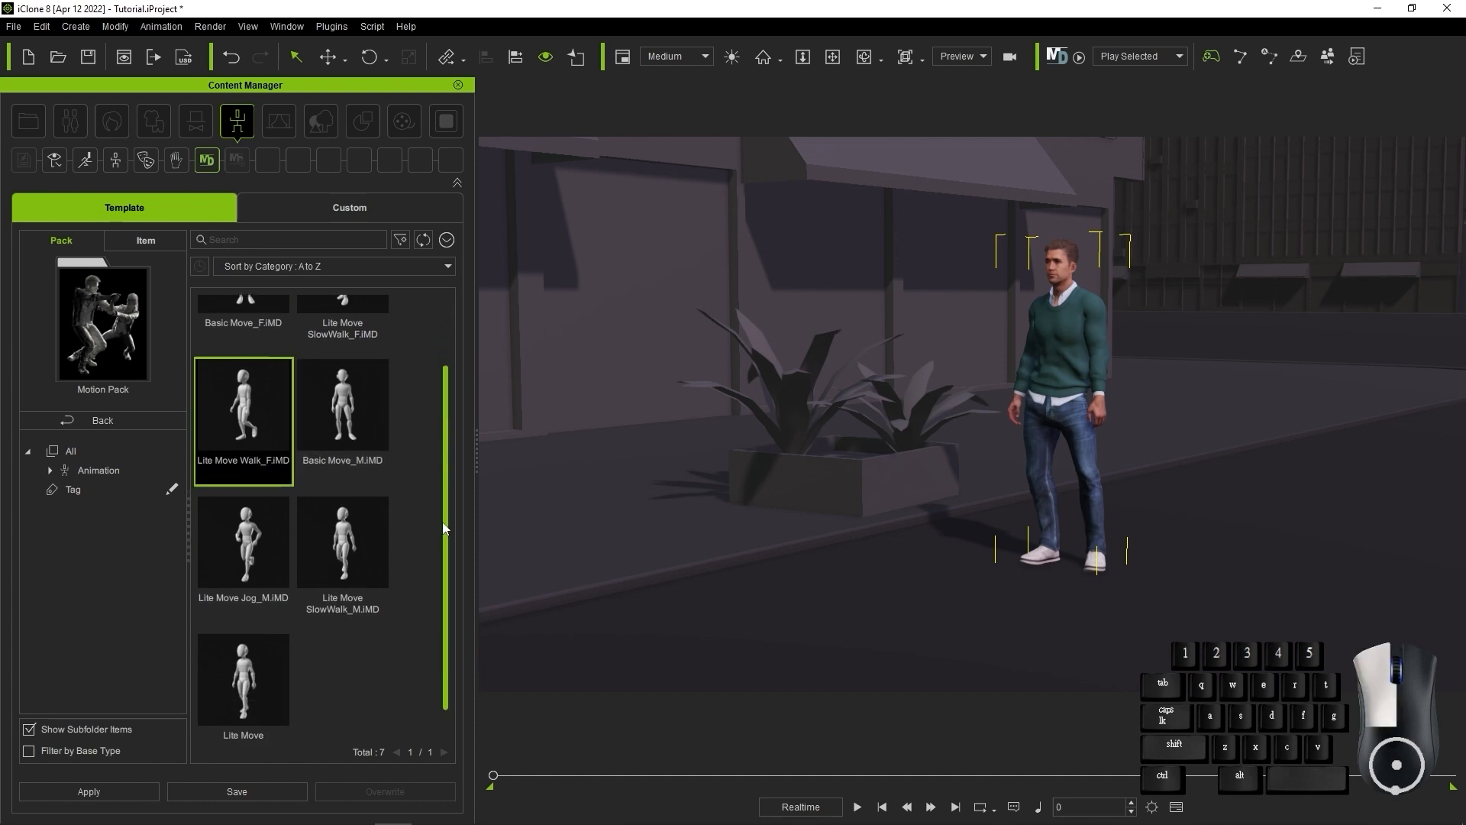
pyautogui.click(370, 434)
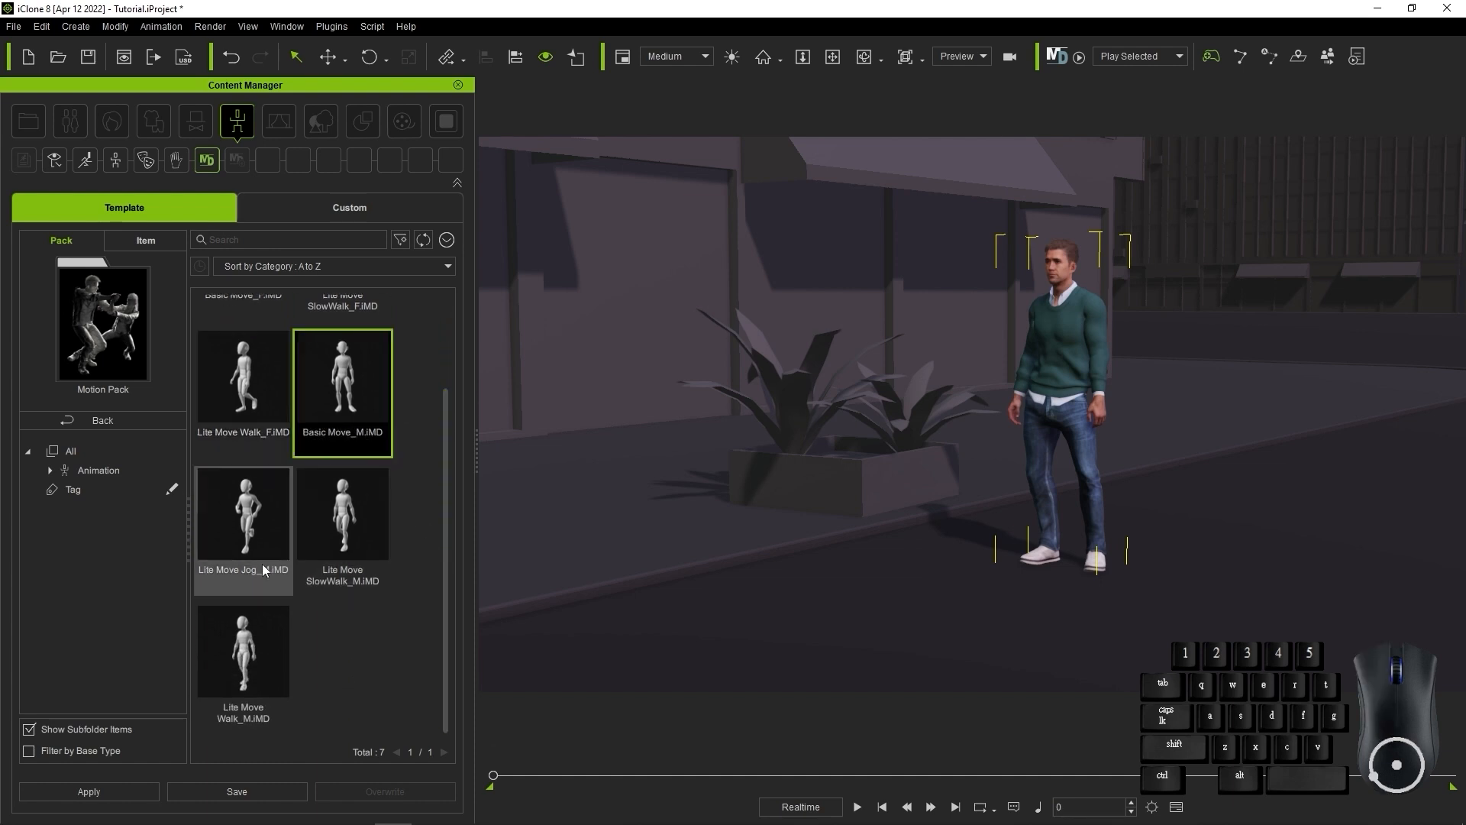
pyautogui.click(428, 479)
pyautogui.click(311, 578)
pyautogui.click(215, 716)
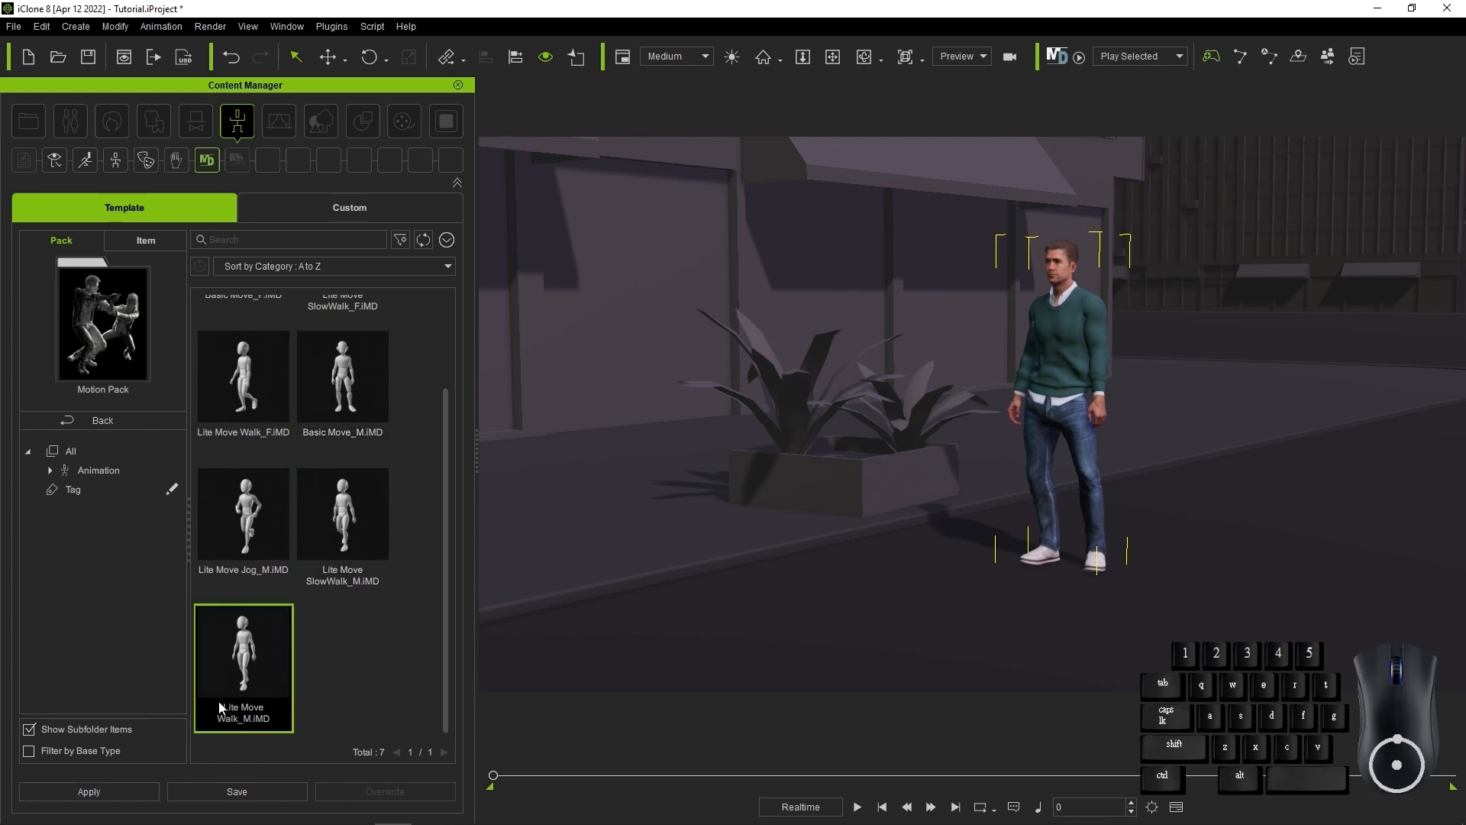
pyautogui.click(247, 550)
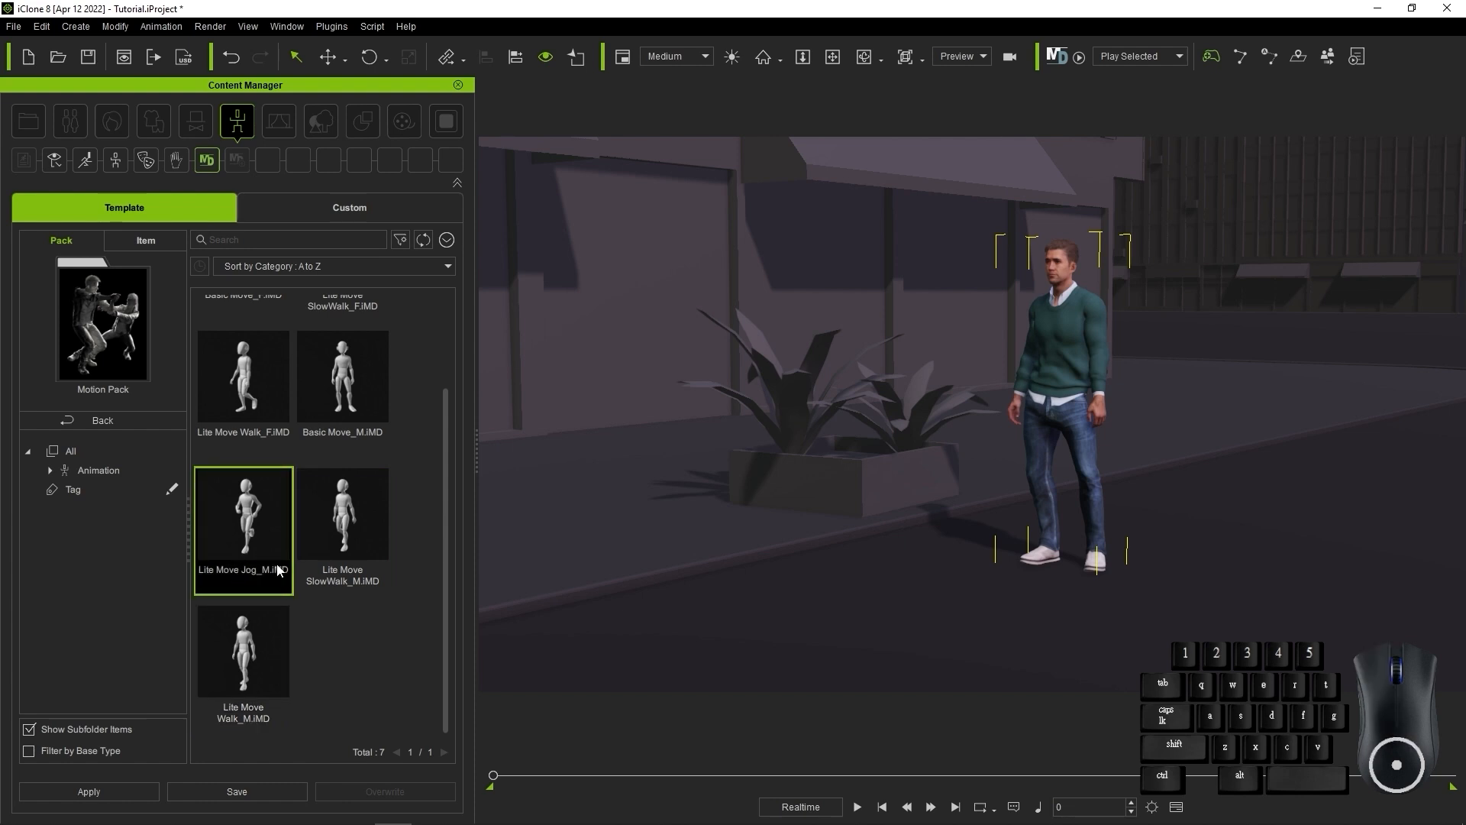
pyautogui.click(414, 466)
# Apply the Basic Move_M preset to the male character and start Motion Director
pyautogui.click(318, 369)
pyautogui.moveTo(362, 410); pyautogui.dragTo(1070, 386)
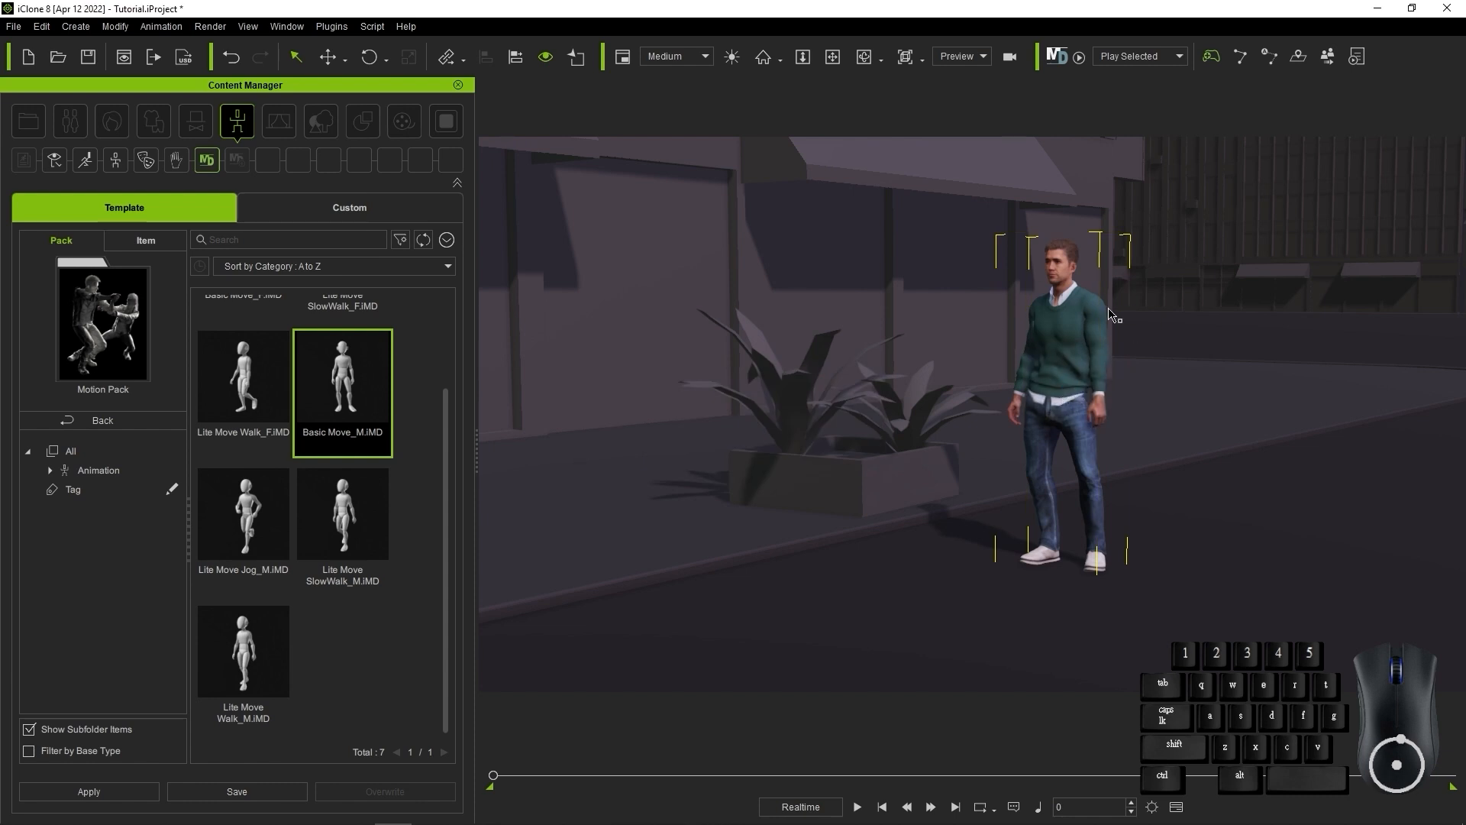
pyautogui.click(1077, 60)
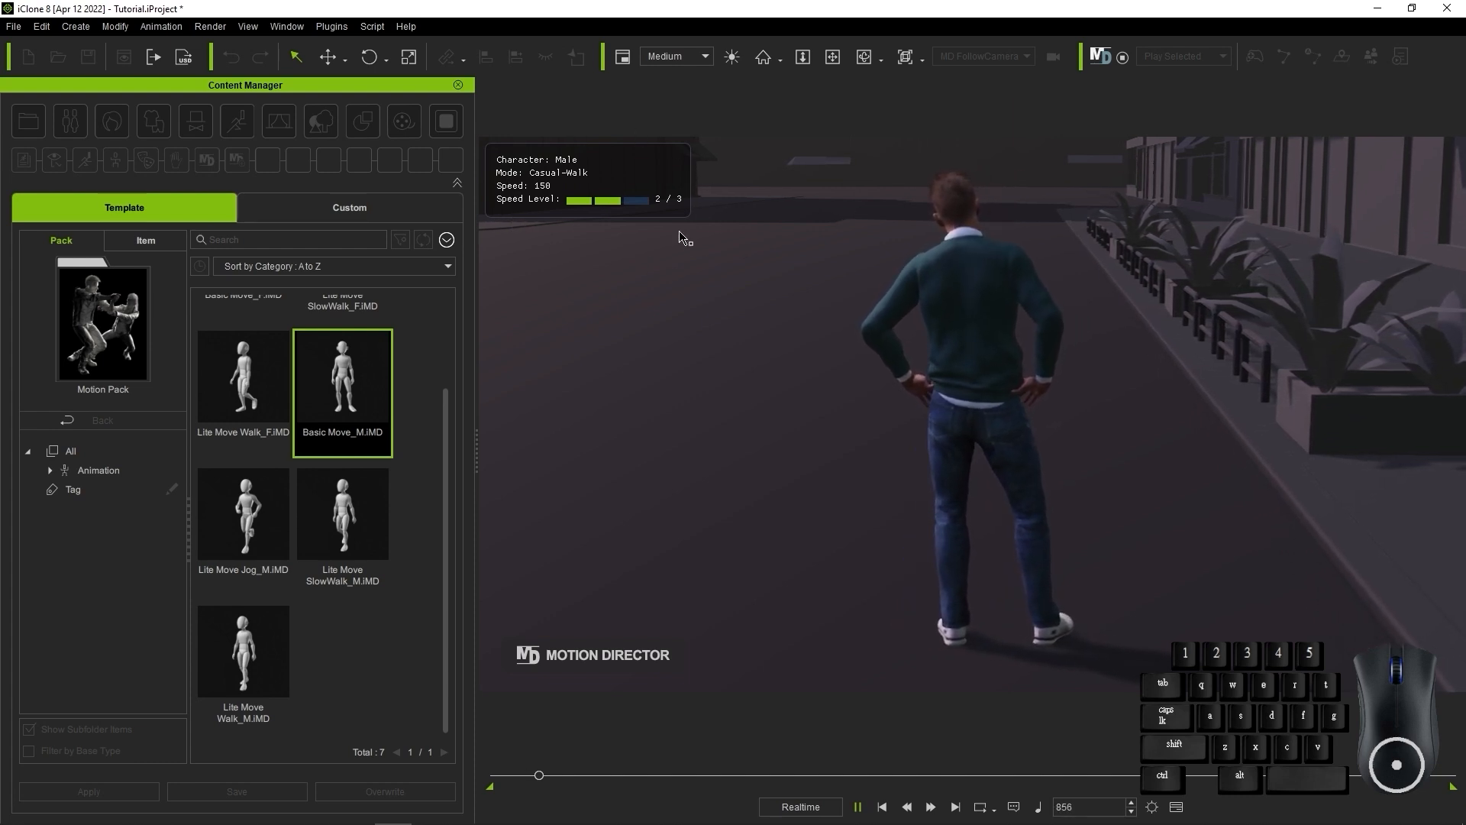
# Walk the character along the street, steering him forward, left, right and backward
pyautogui.moveTo(1076, 480); pyautogui.dragTo(1031, 481)
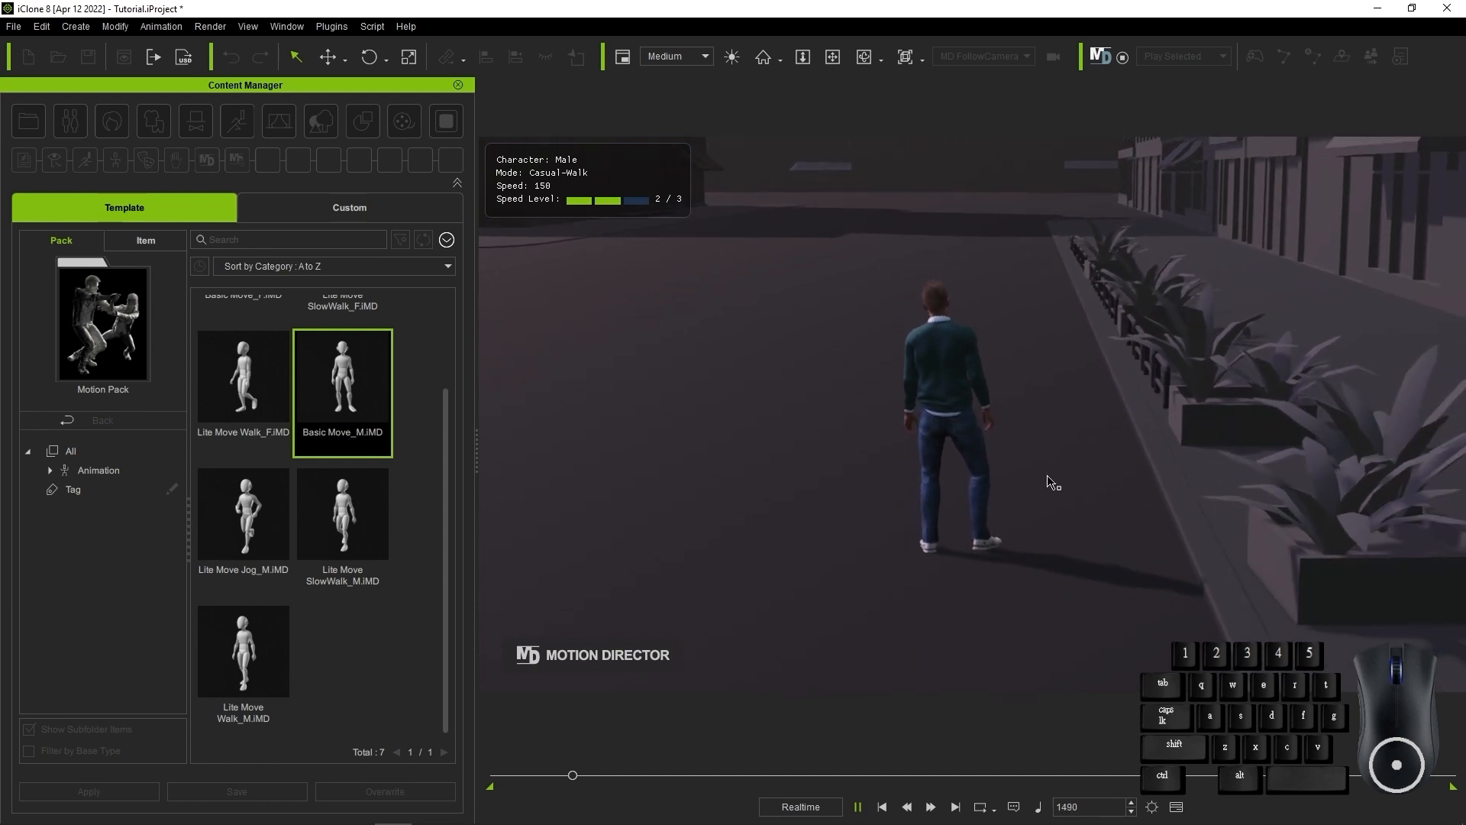
pyautogui.moveTo(865, 475); pyautogui.dragTo(852, 449, button='right')
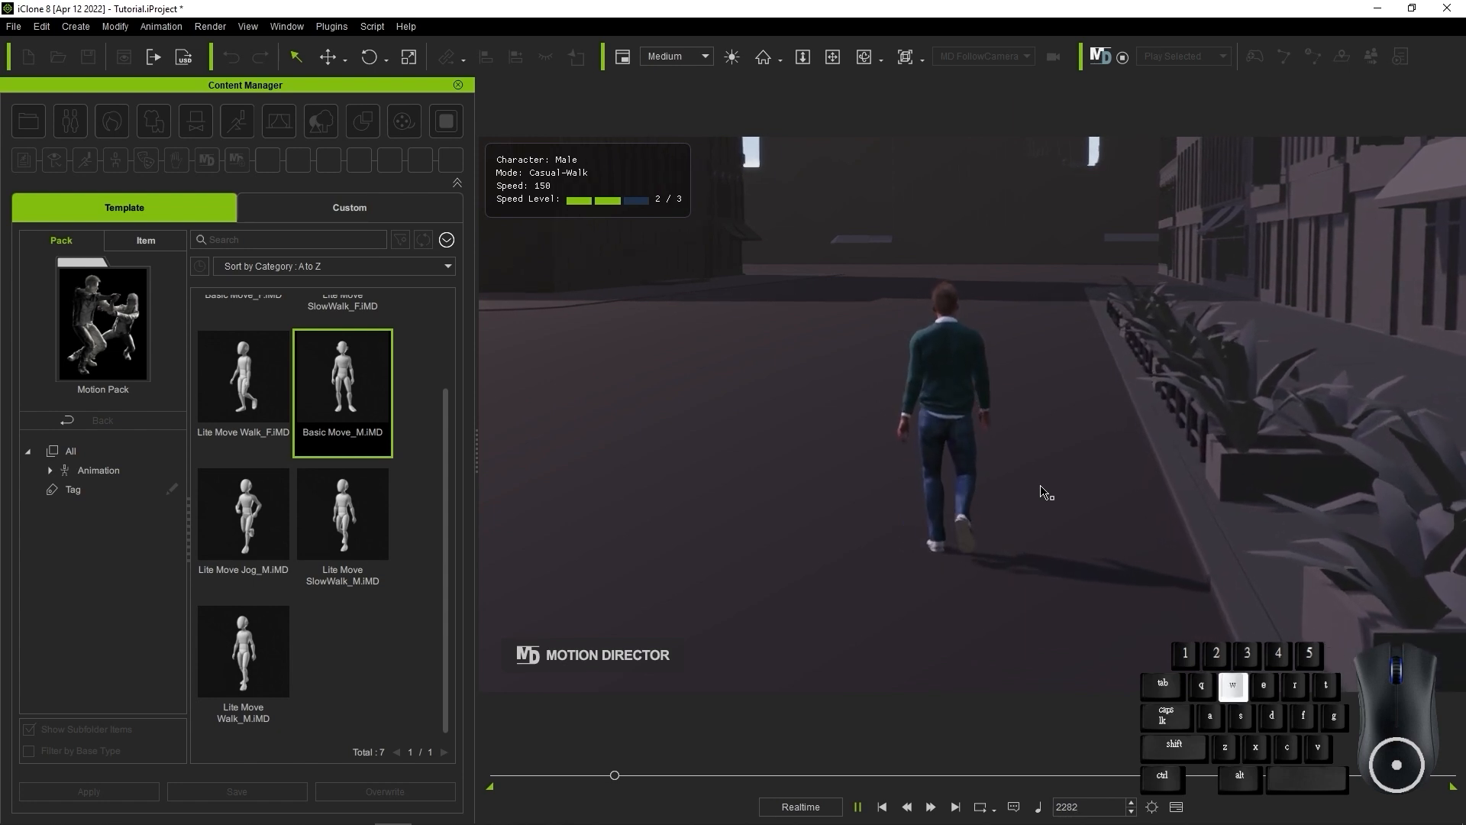
pyautogui.press('a')
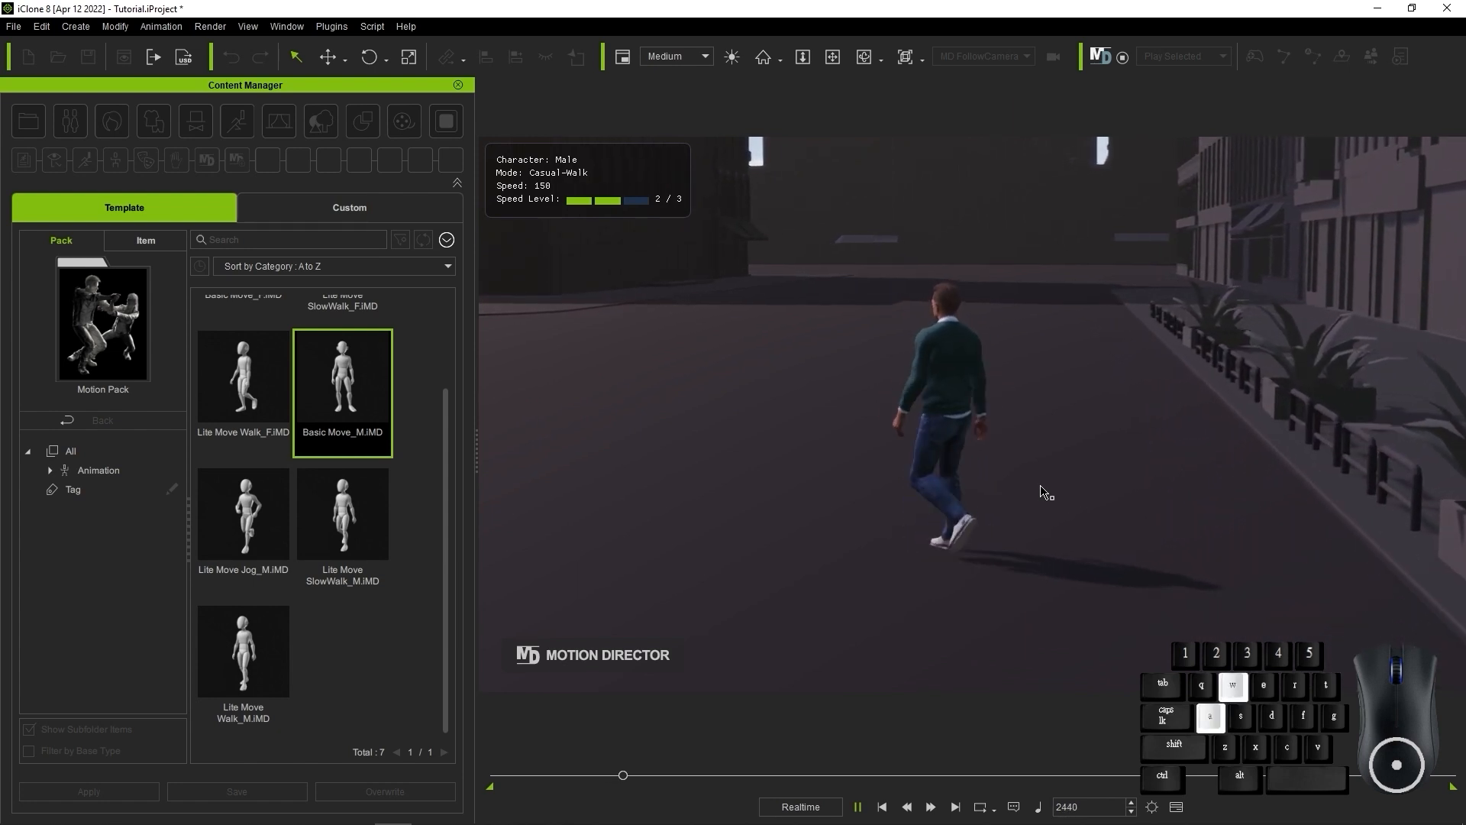
pyautogui.press('d')
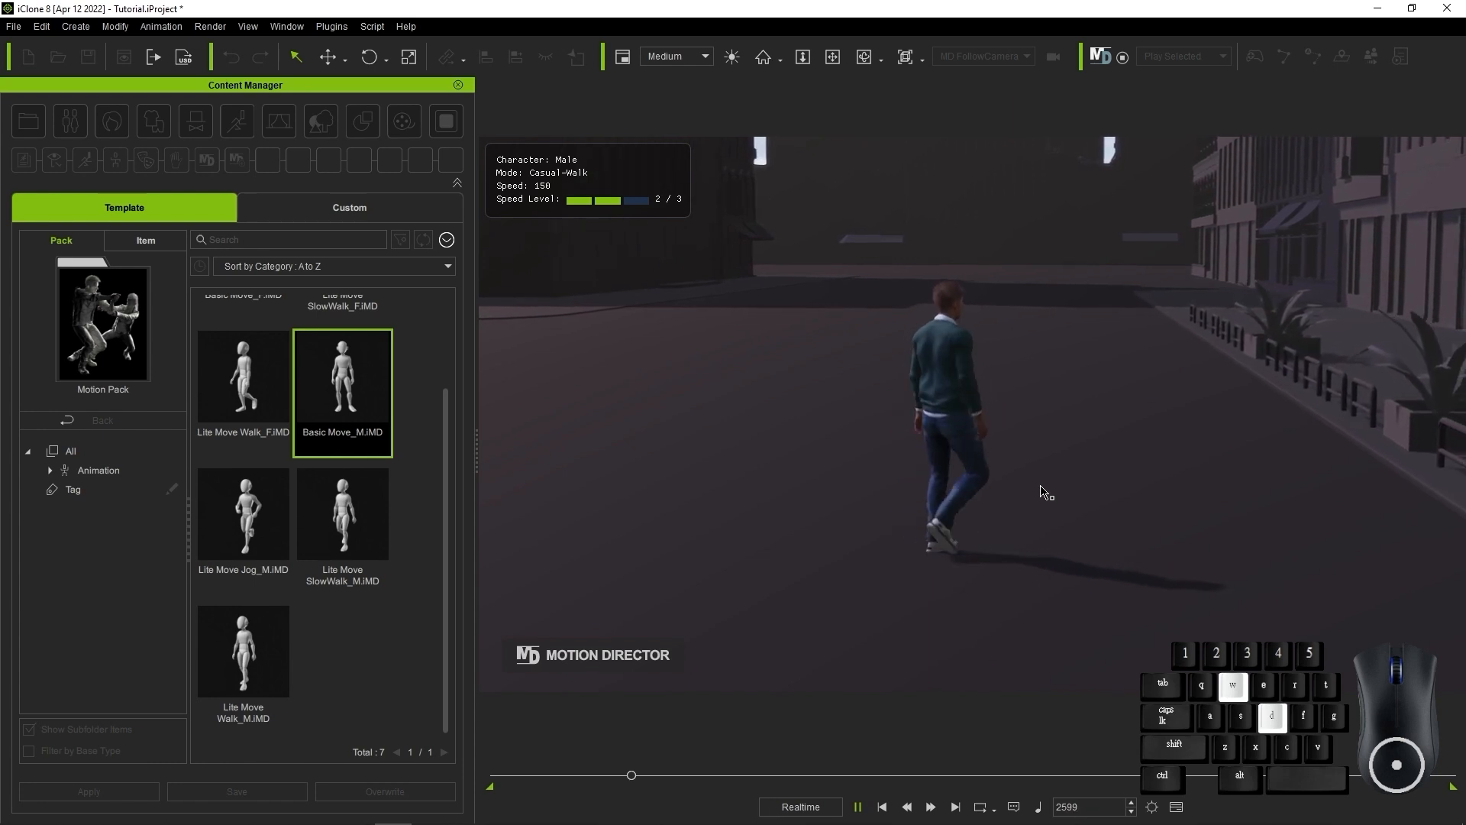
pyautogui.press('s')
pyautogui.press('a')
pyautogui.press('w')
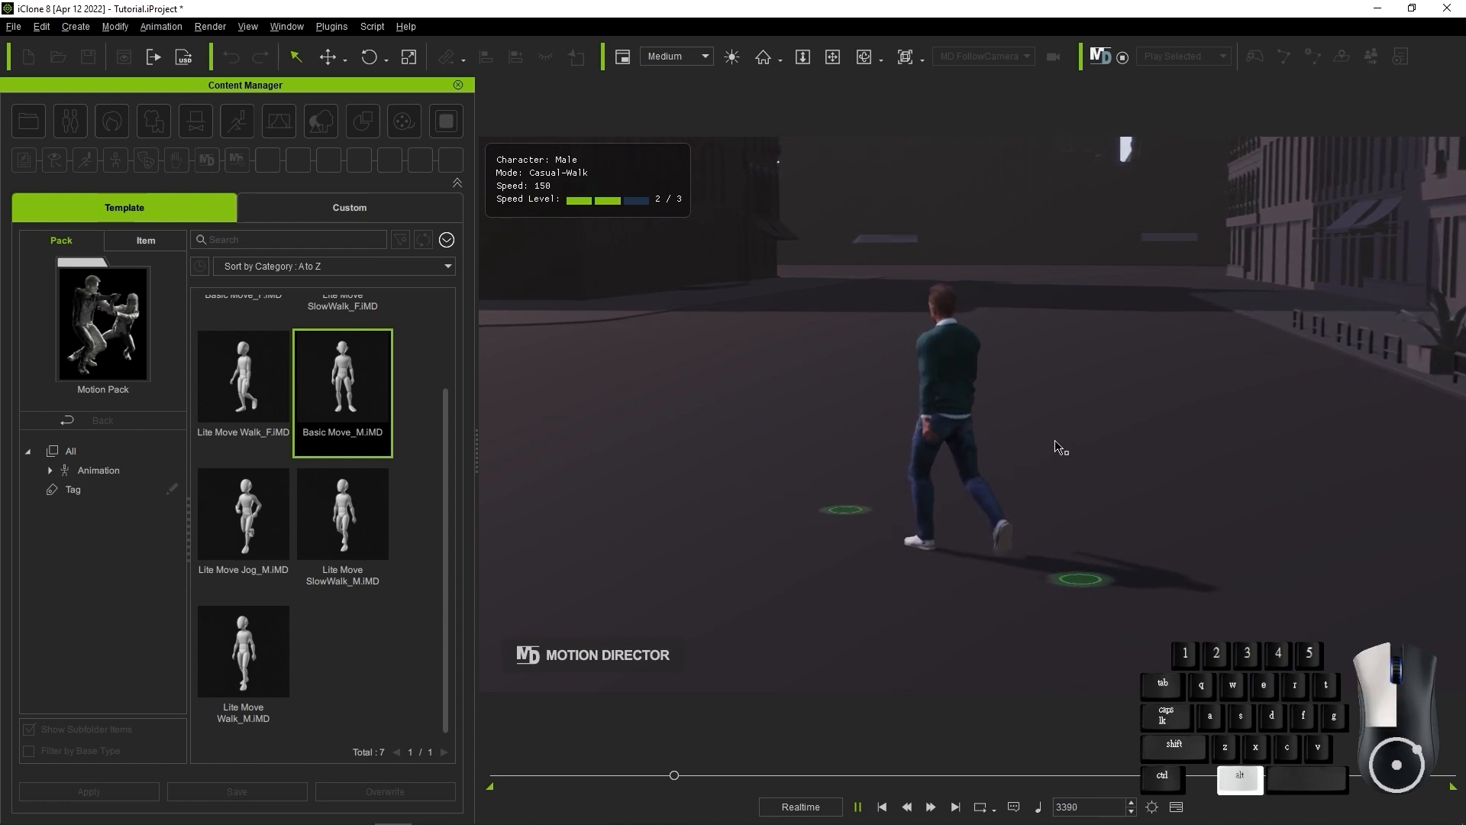
# Direct the character with destination and direction markers placed at several points on the ground around him
pyautogui.keyDown('alt'); pyautogui.click(1315, 521); pyautogui.keyUp('alt')
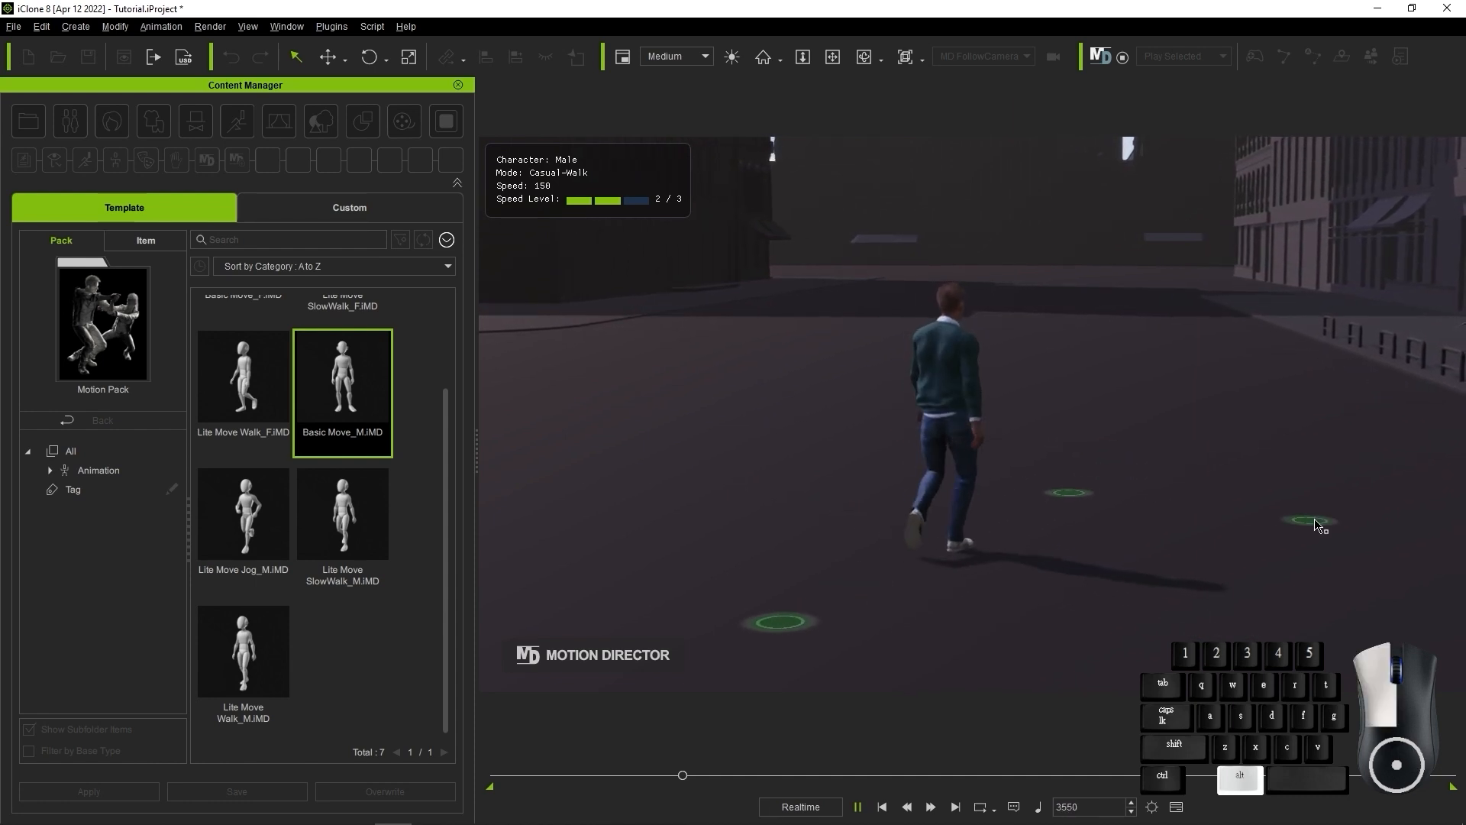
pyautogui.keyDown('alt'); pyautogui.click(1205, 450); pyautogui.keyUp('alt')
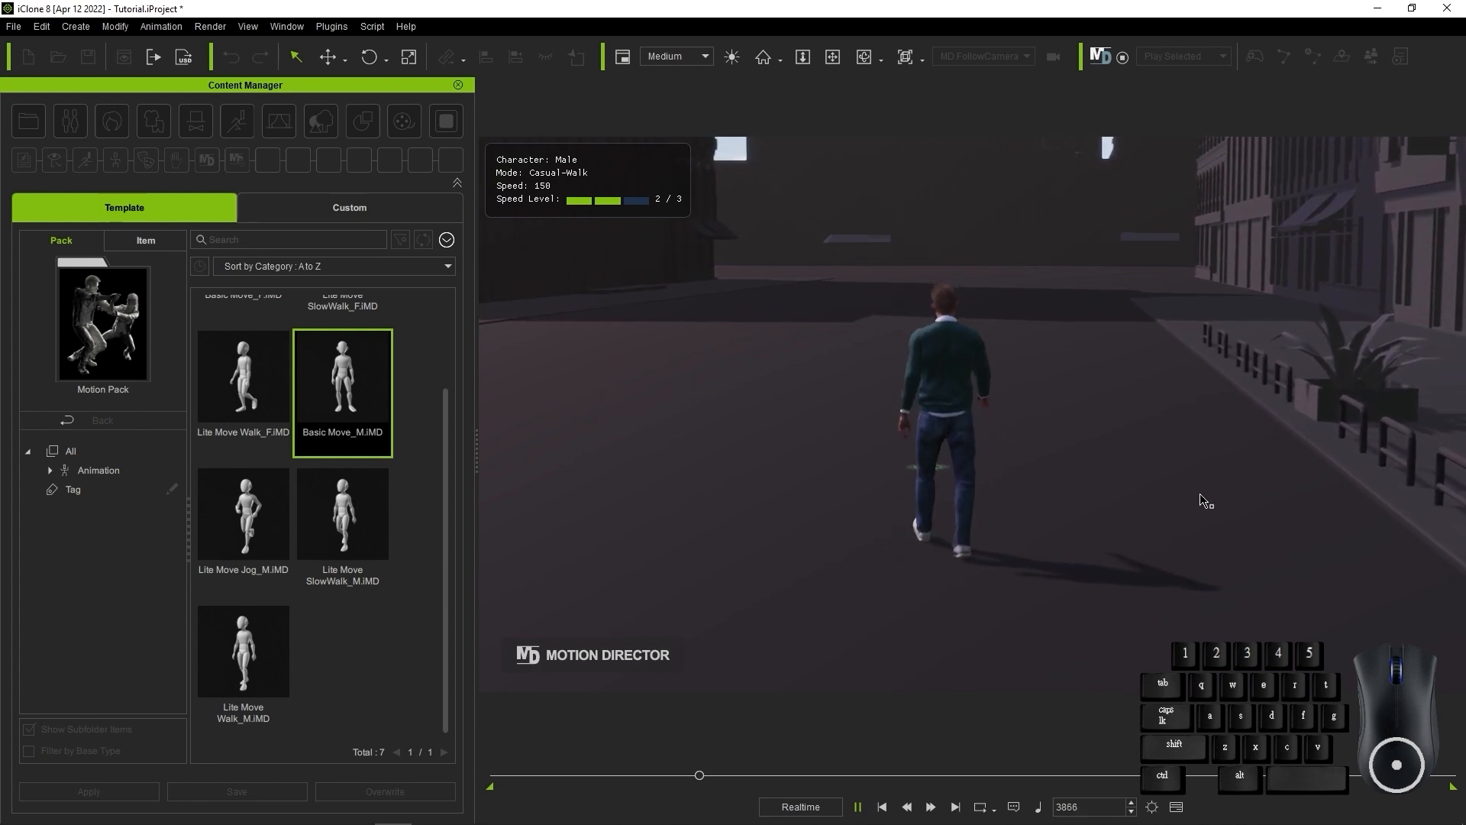
pyautogui.keyDown('alt'); pyautogui.rightClick(793, 495); pyautogui.keyUp('alt')
pyautogui.keyDown('alt'); pyautogui.rightClick(710, 456); pyautogui.keyUp('alt')
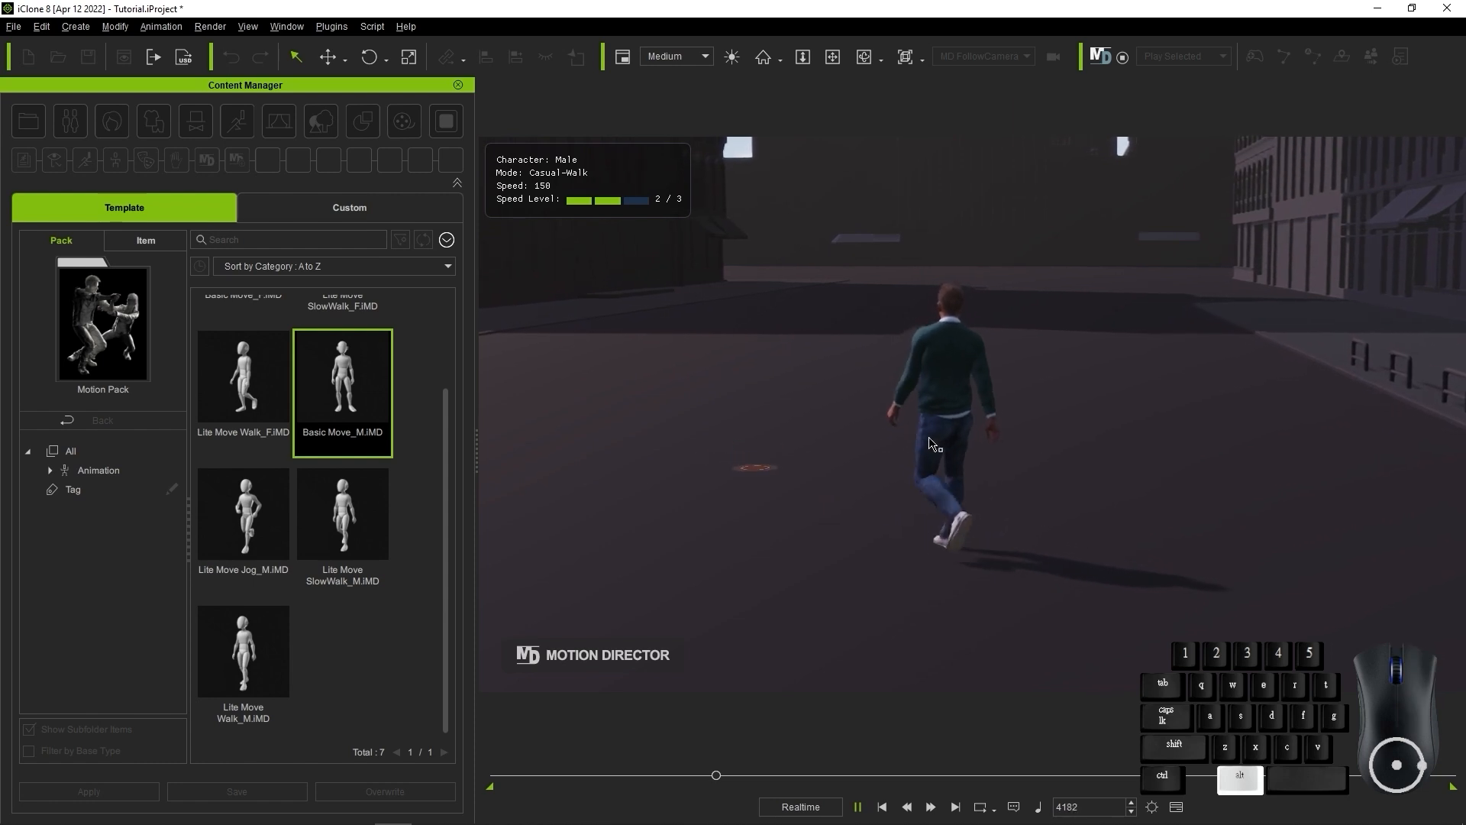
pyautogui.keyDown('alt'); pyautogui.rightClick(1192, 668); pyautogui.keyUp('alt')
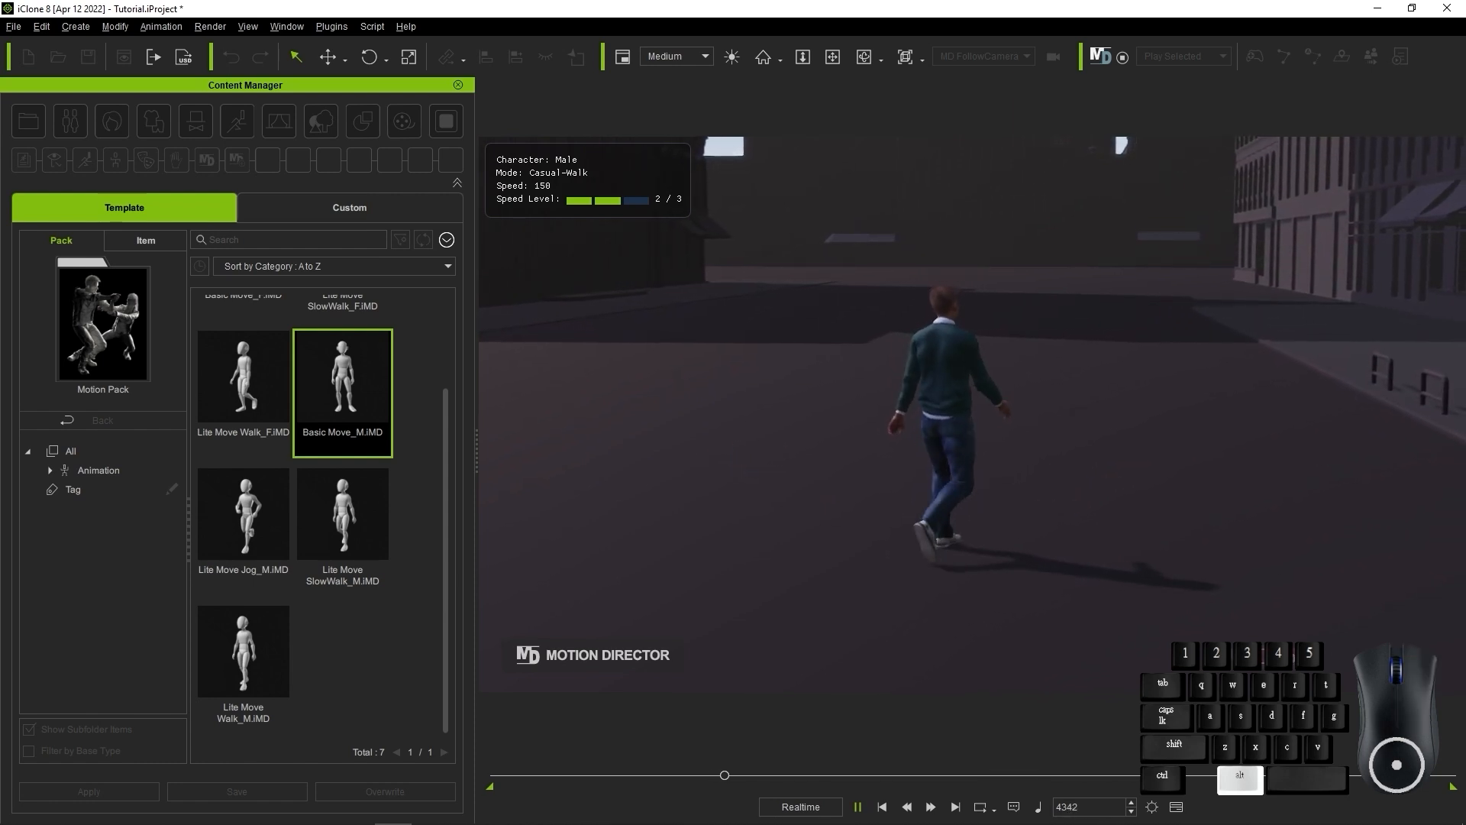
pyautogui.keyDown('alt'); pyautogui.rightClick(859, 498); pyautogui.keyUp('alt')
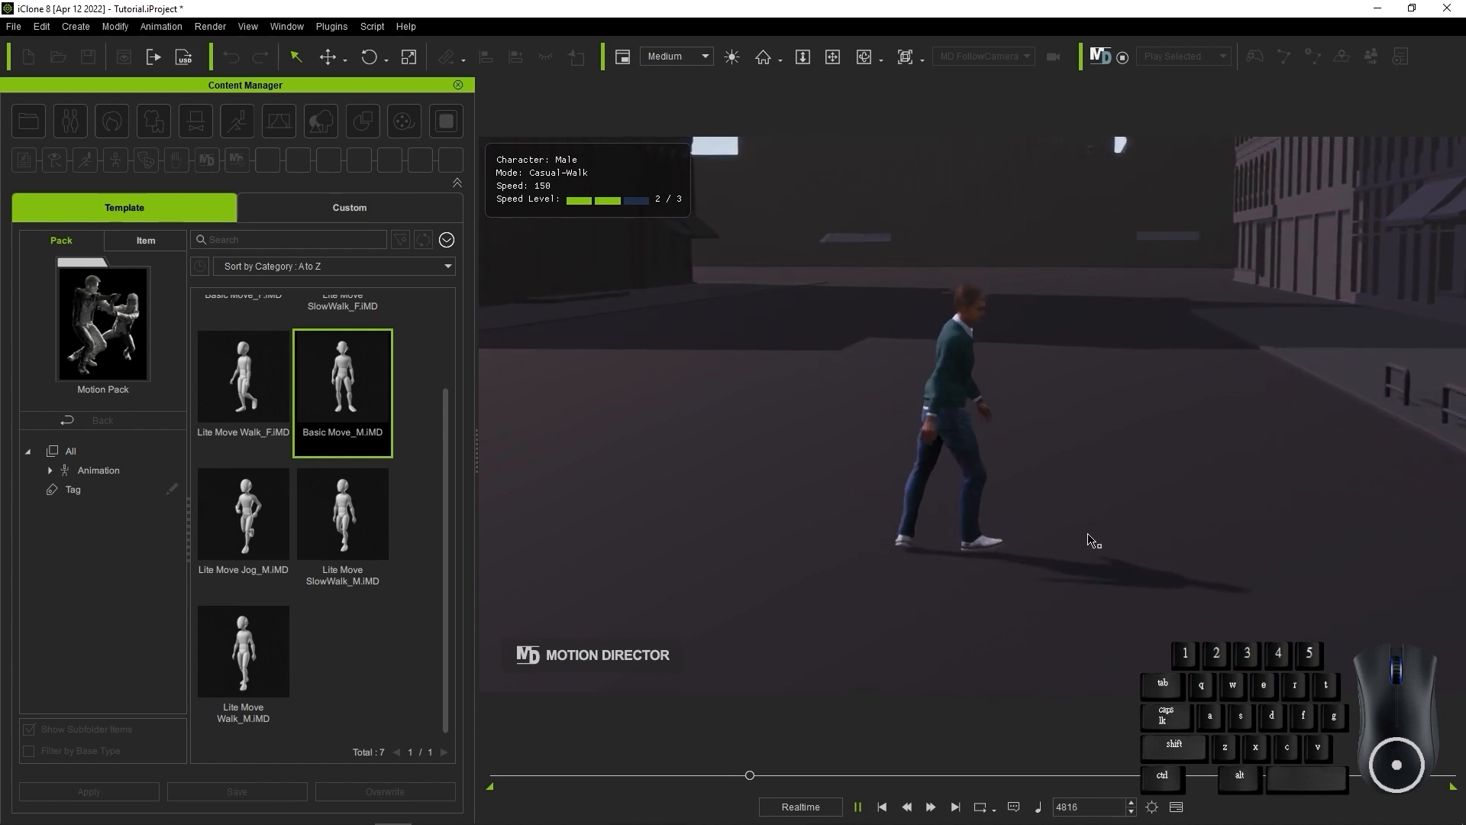
# Turn the character left, walk him toward the camera and send him forward again
pyautogui.press('a')
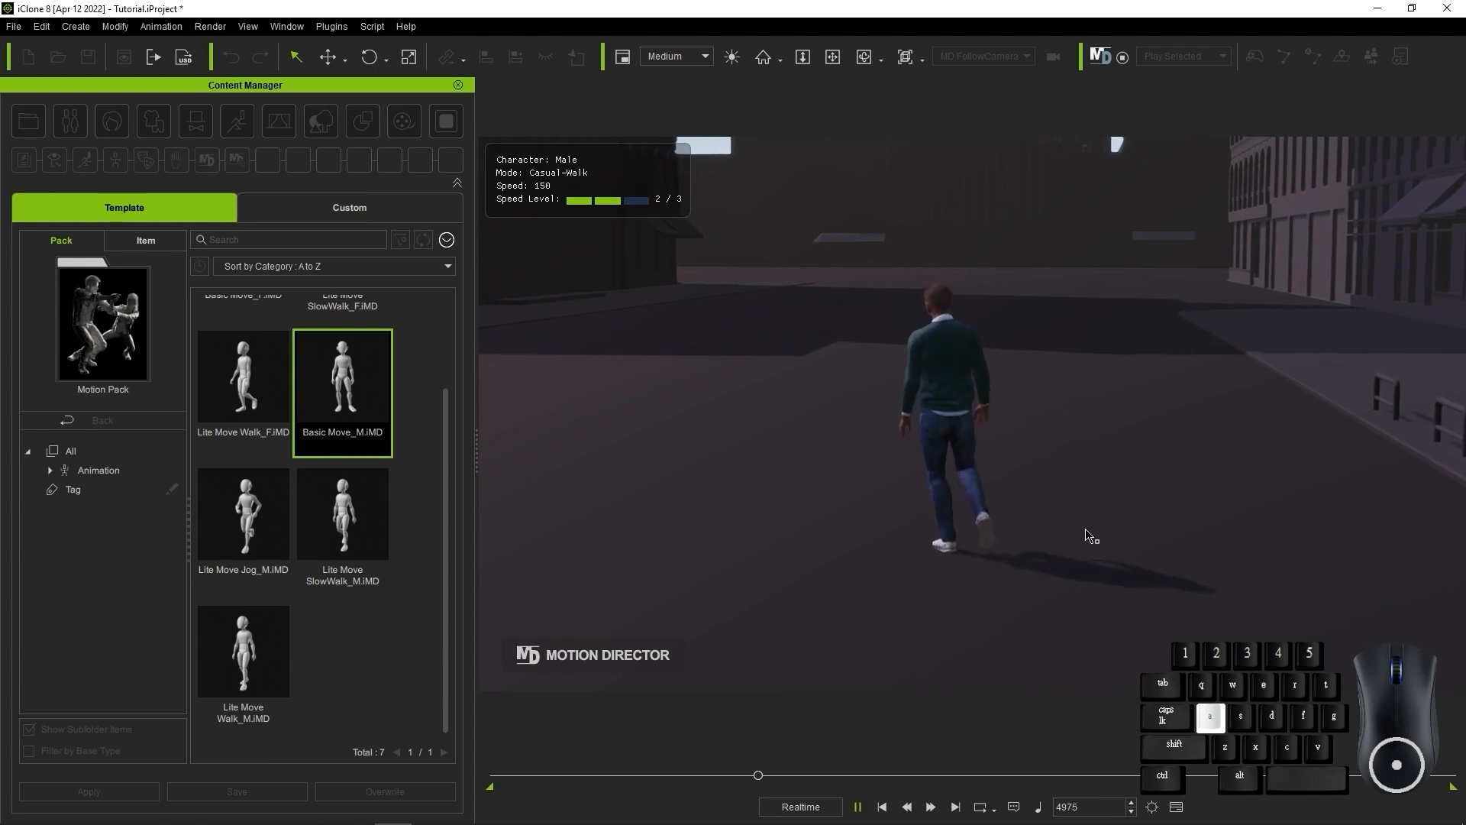
pyautogui.press('s')
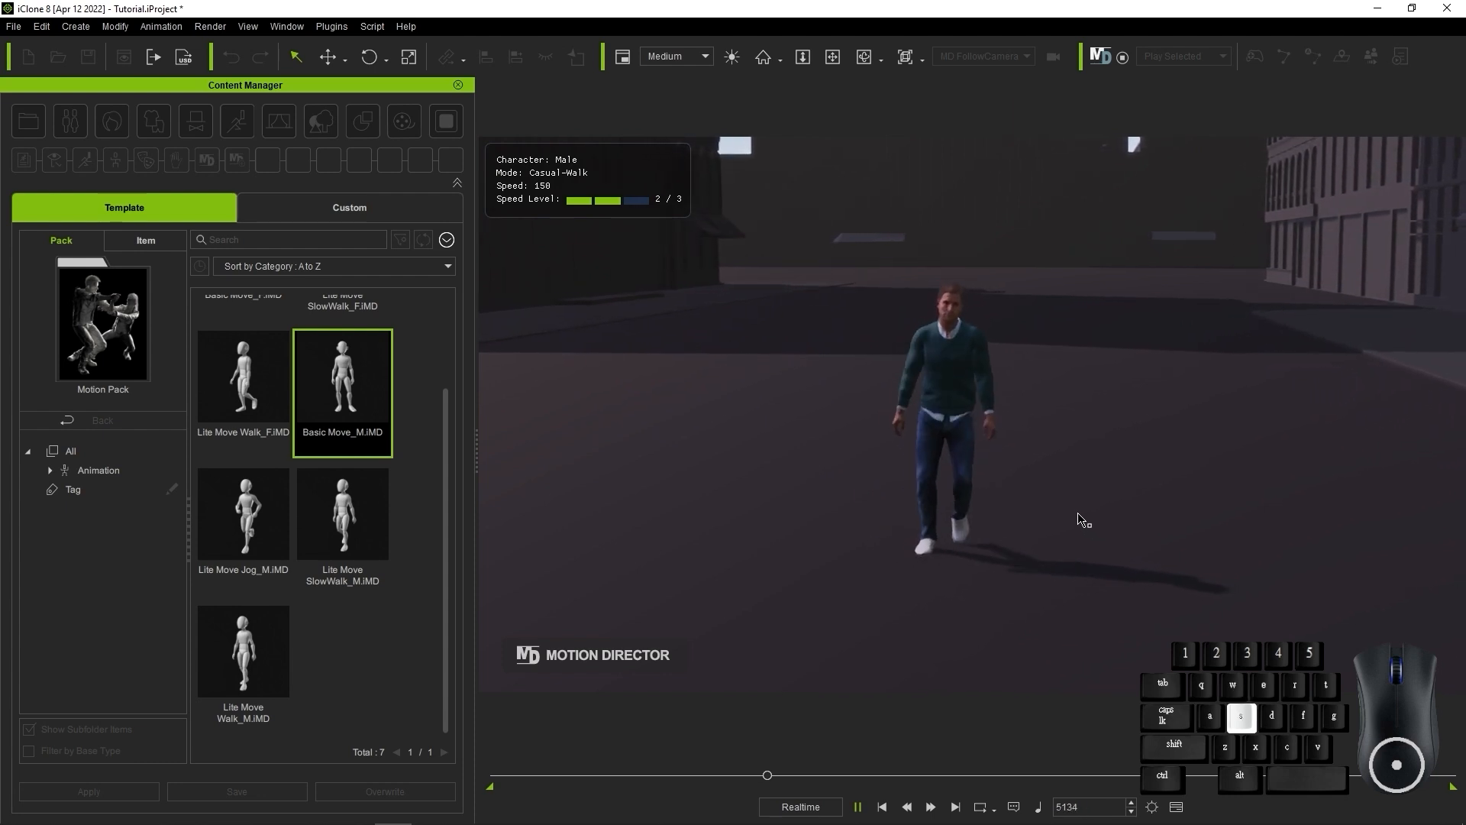
pyautogui.press('w')
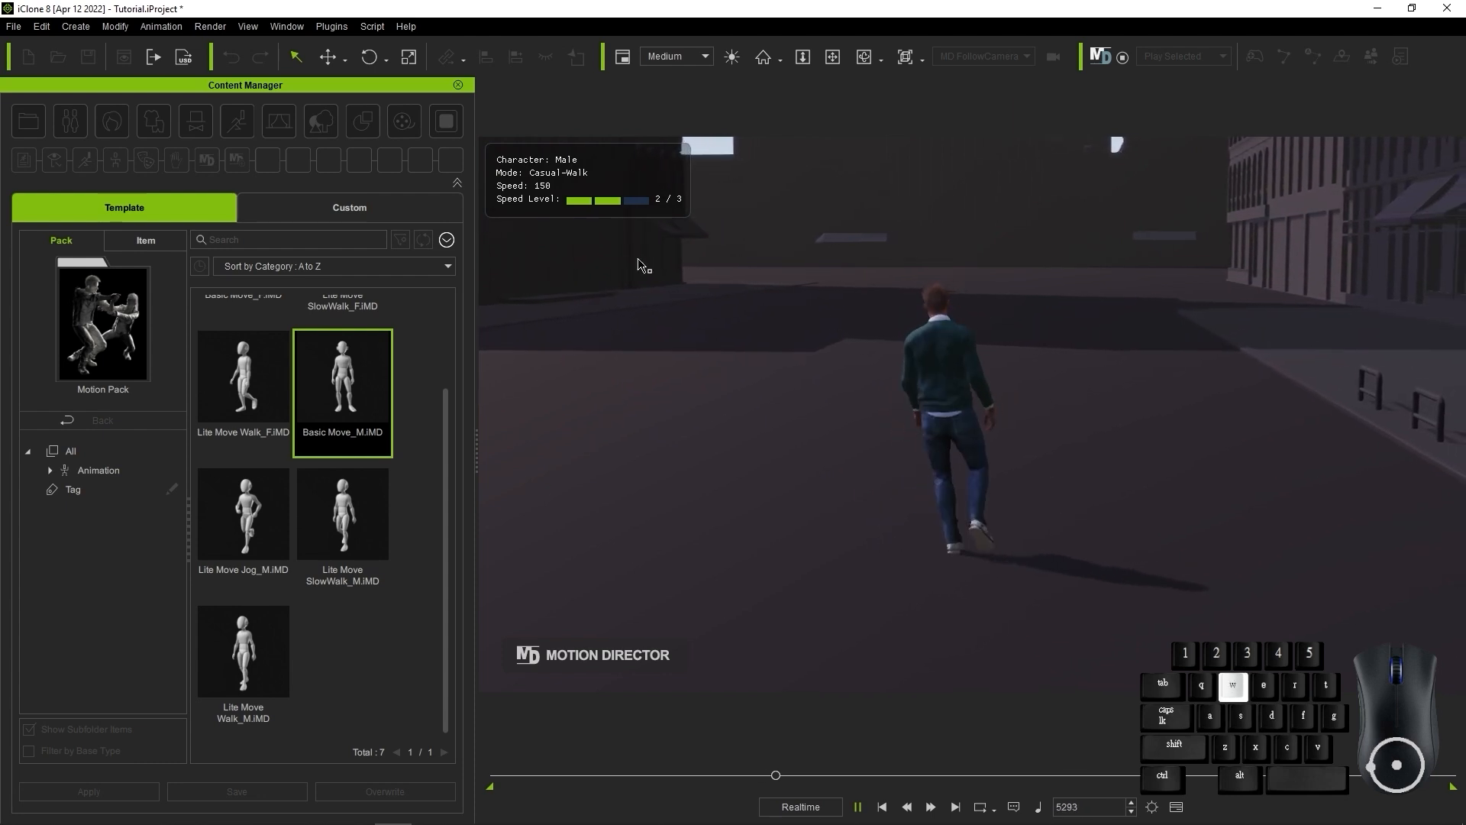
# Head the character left while raising his pace to Casual-Jog and lowering it through Casual-Walk to Casual-Slow
pyautogui.press('a')
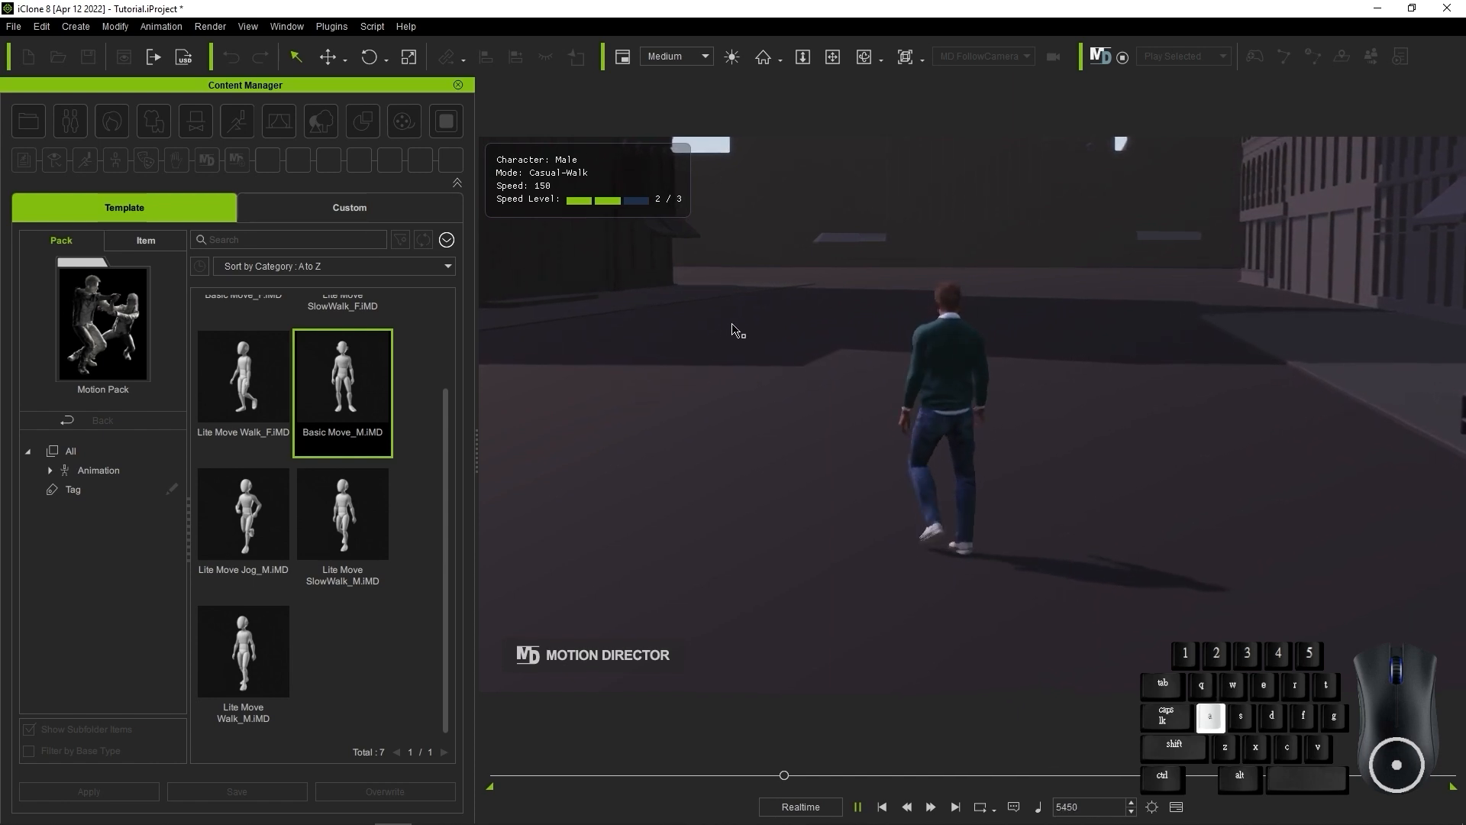
pyautogui.press('shift')
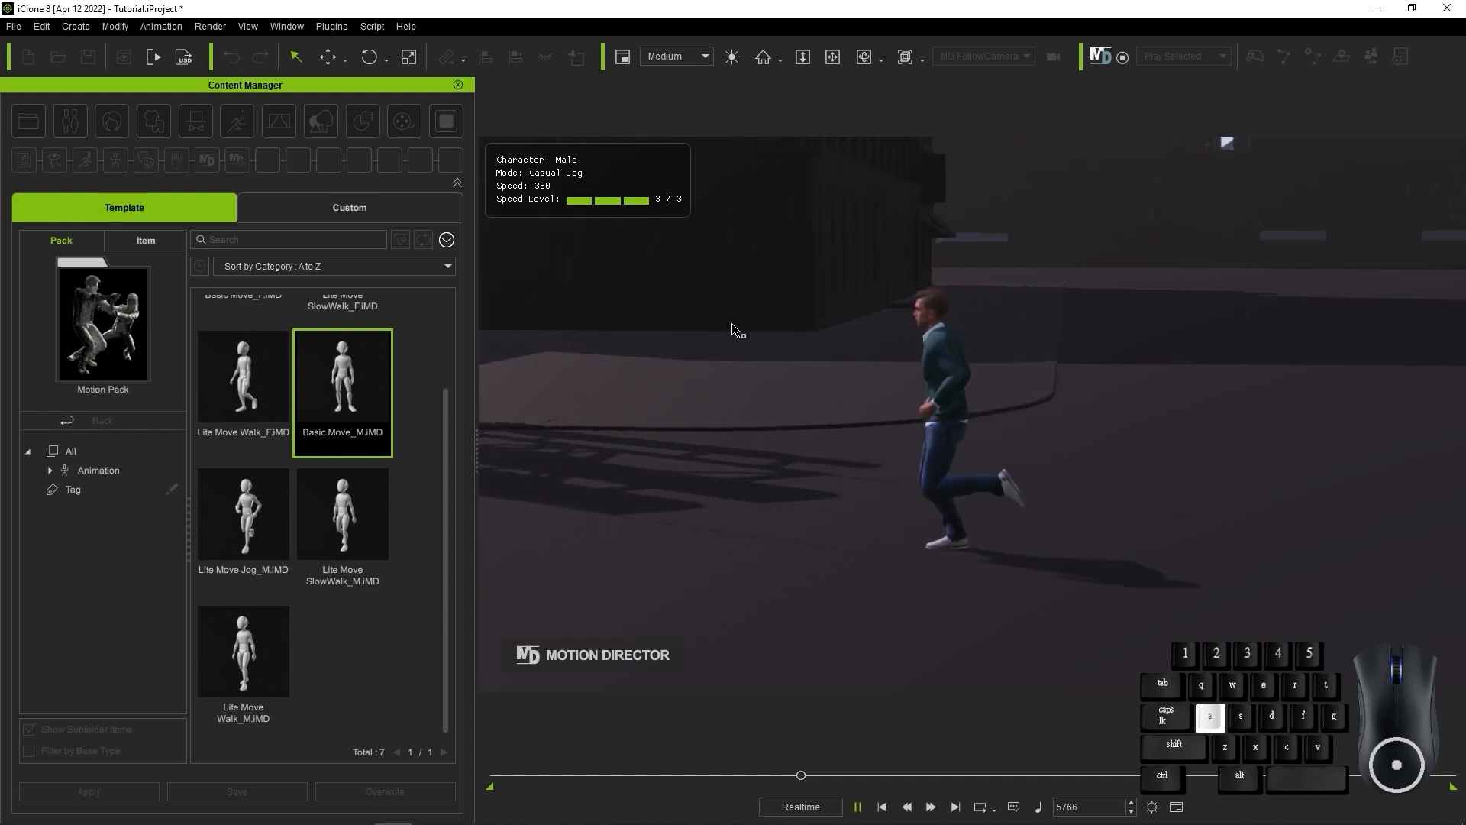
pyautogui.press('ctrl')
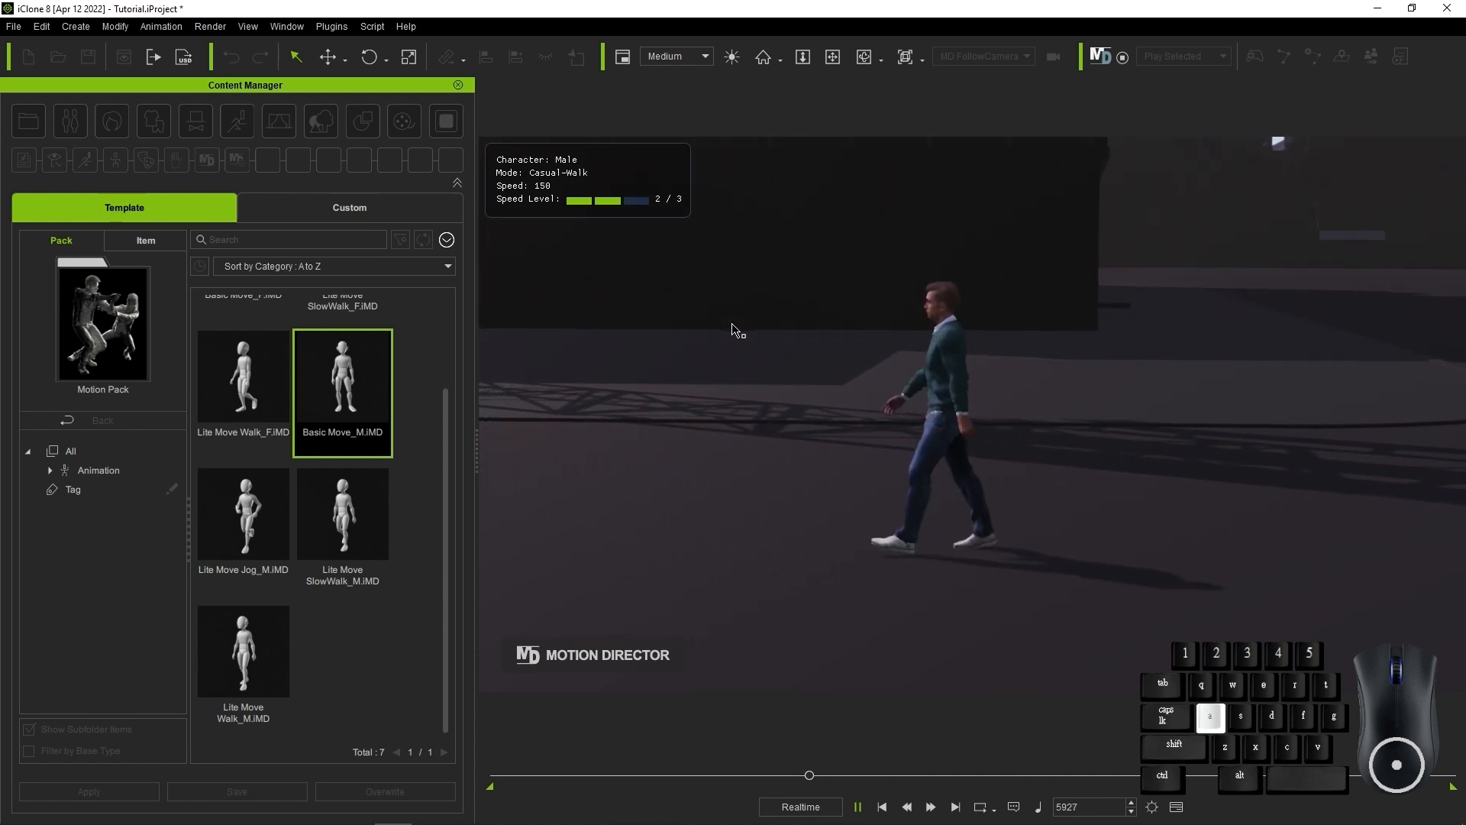
pyautogui.press('ctrl')
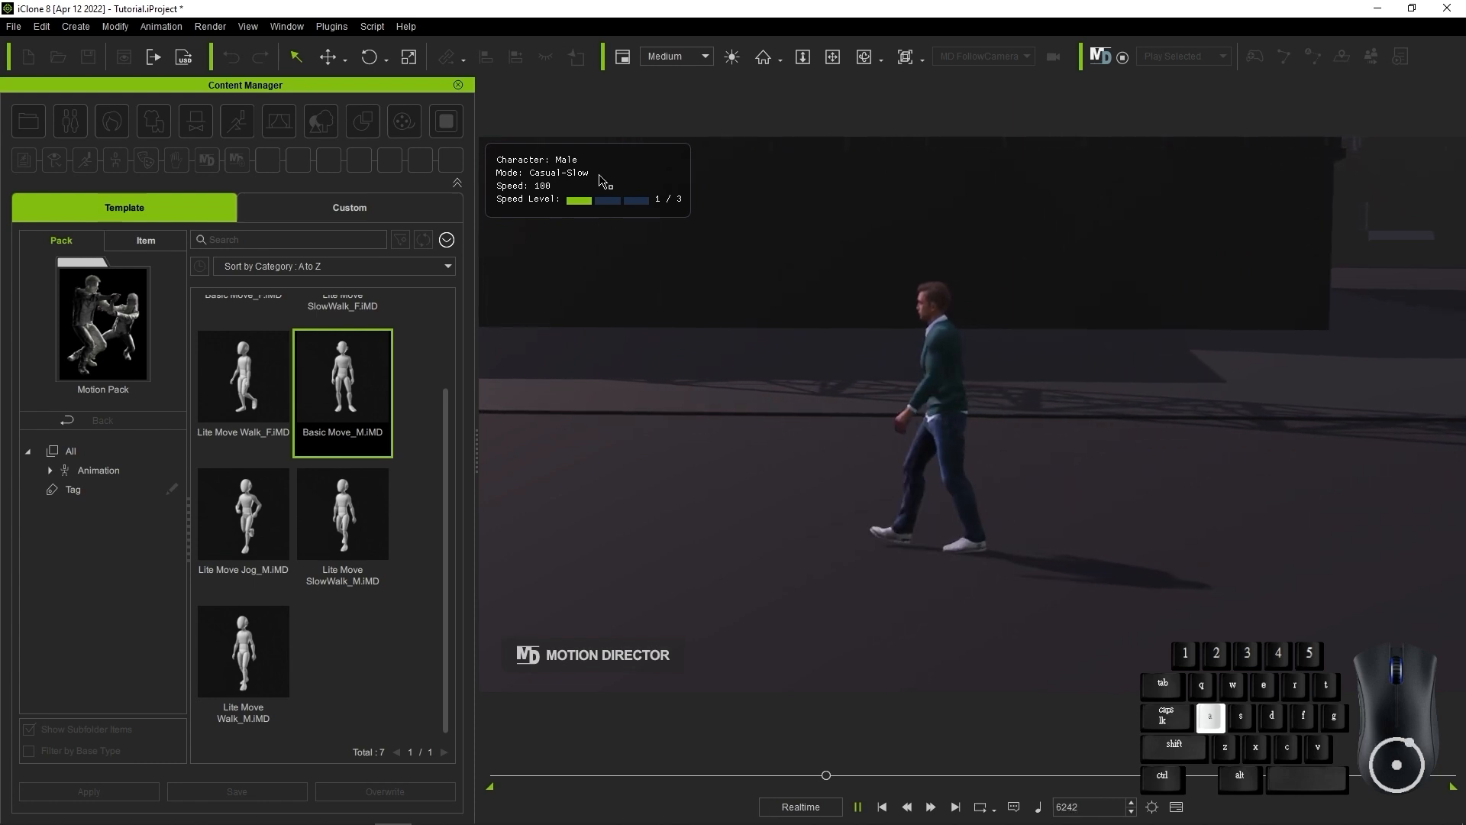
# Head the character right and switch his pace directly through speed levels 1, 2 and 3
pyautogui.press('d')
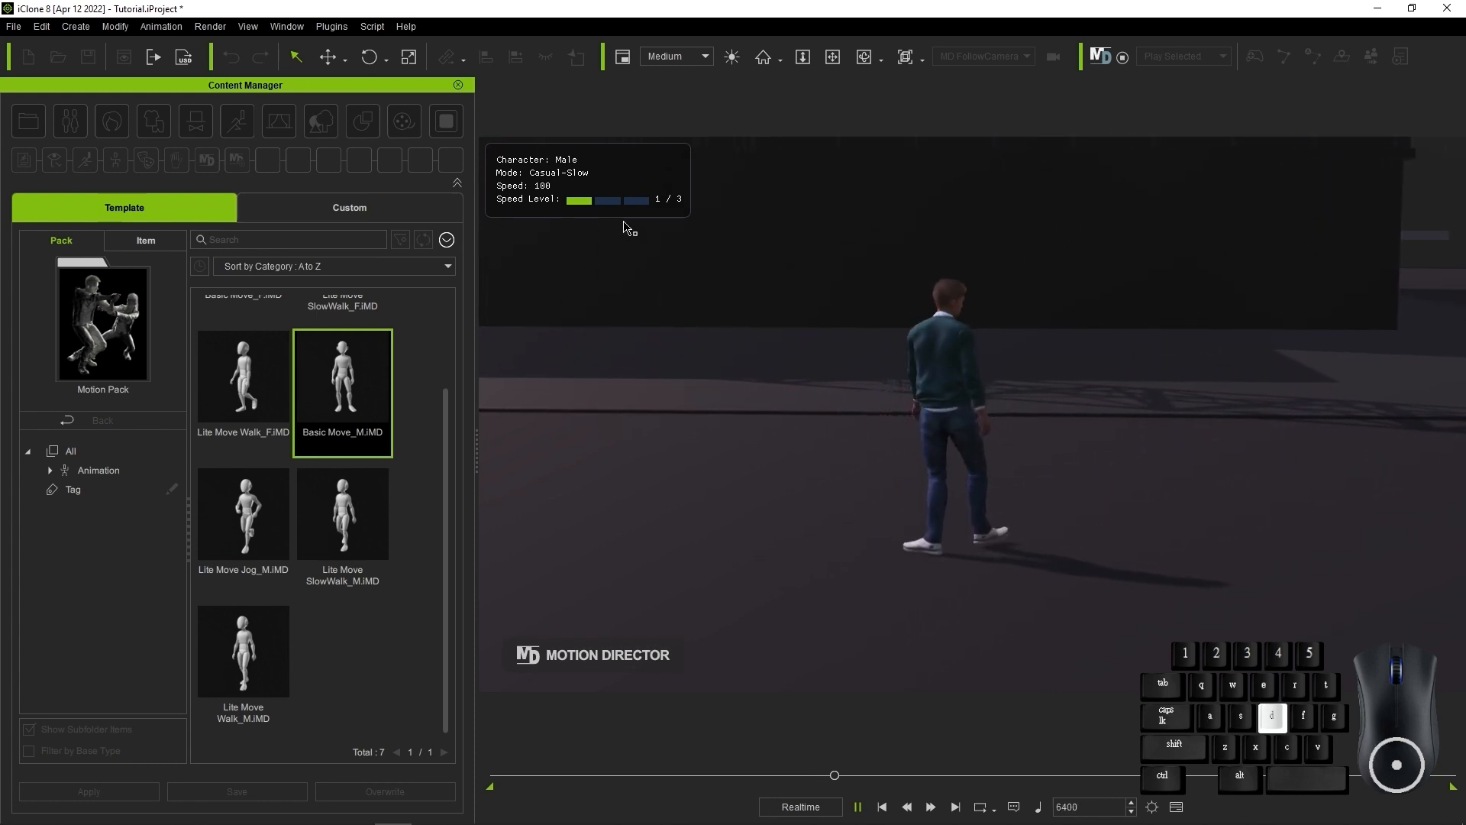
pyautogui.press('1')
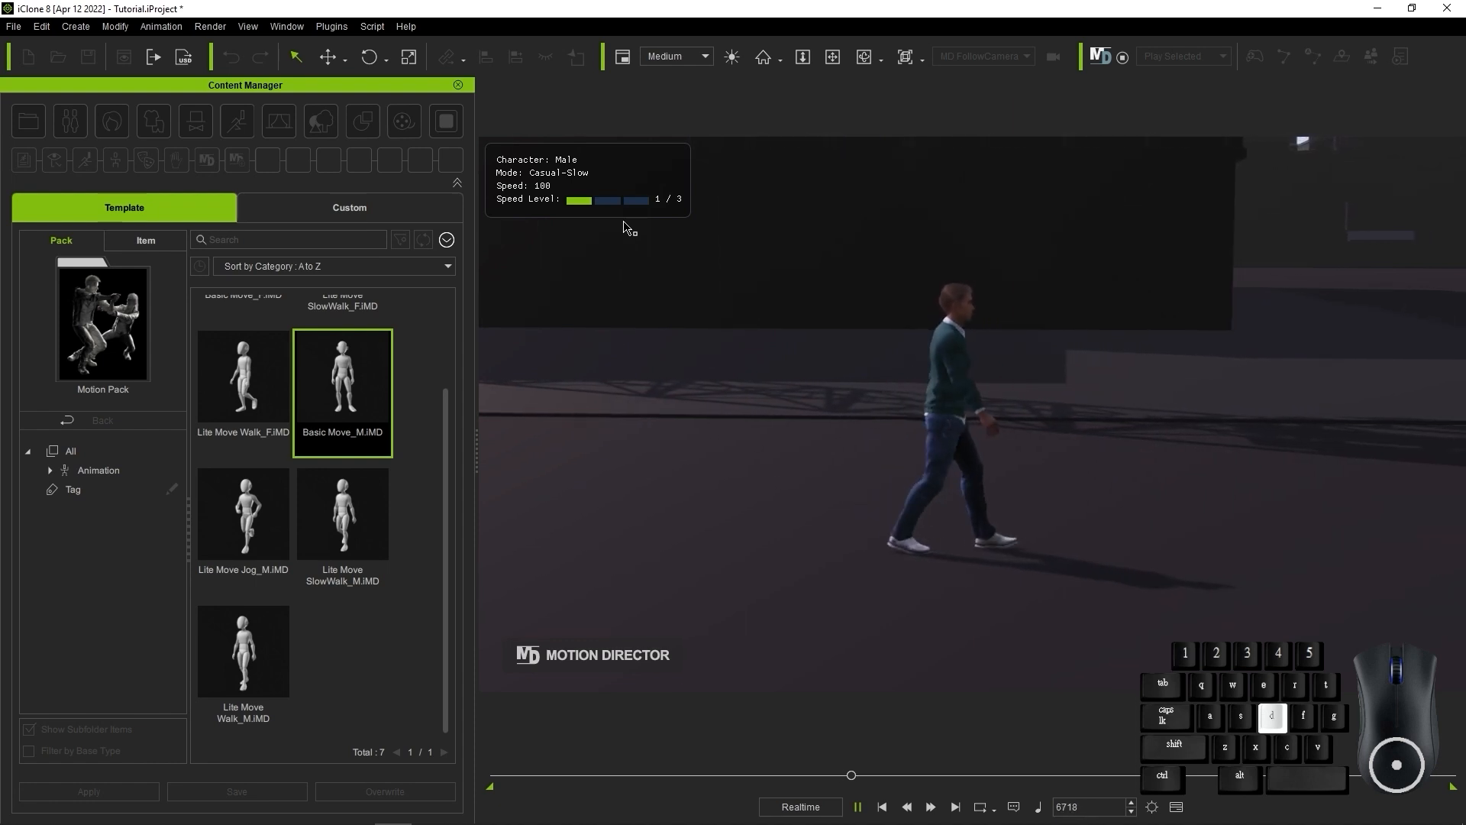
pyautogui.press('2')
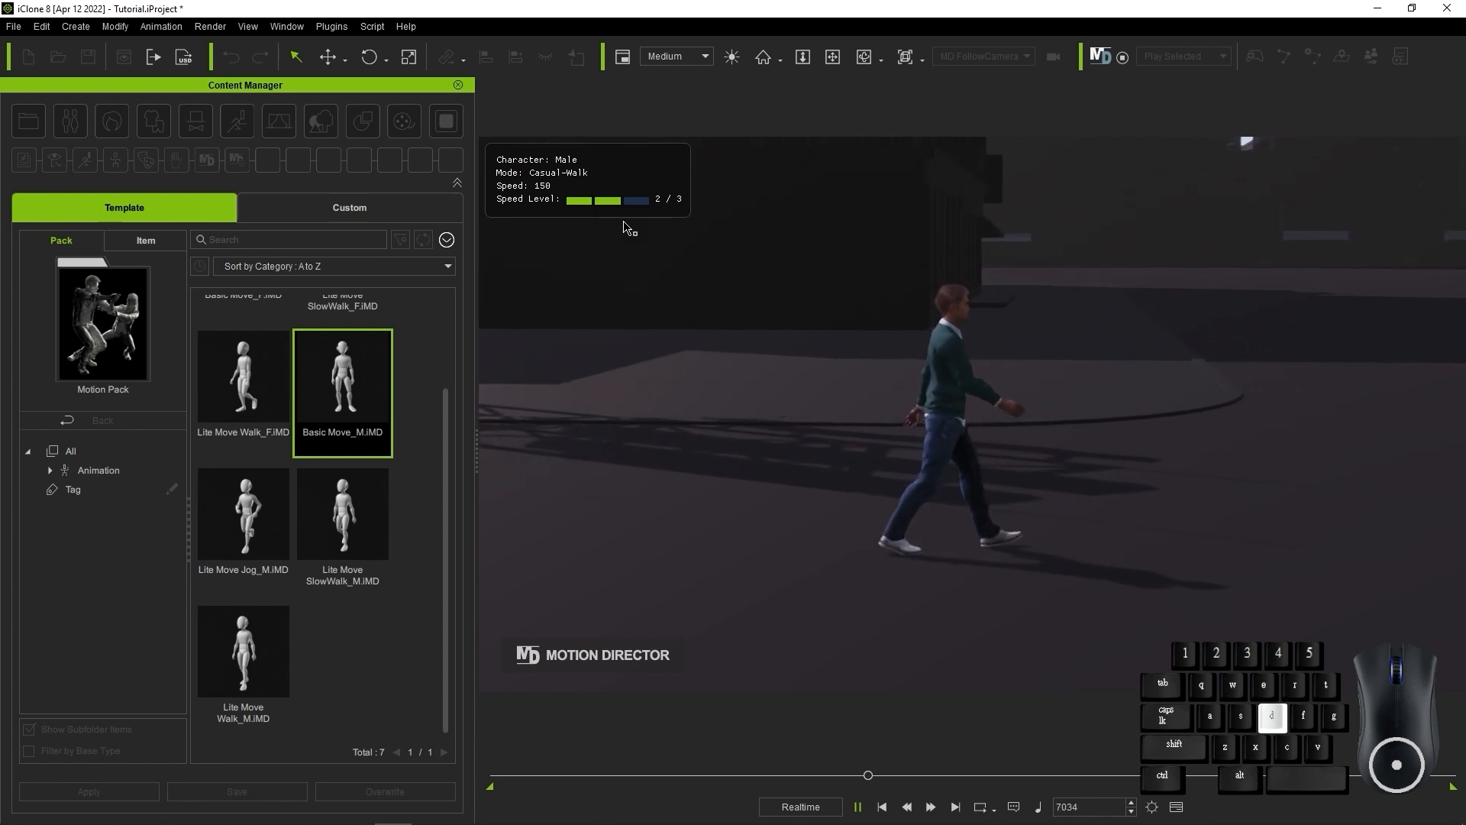
pyautogui.press('3')
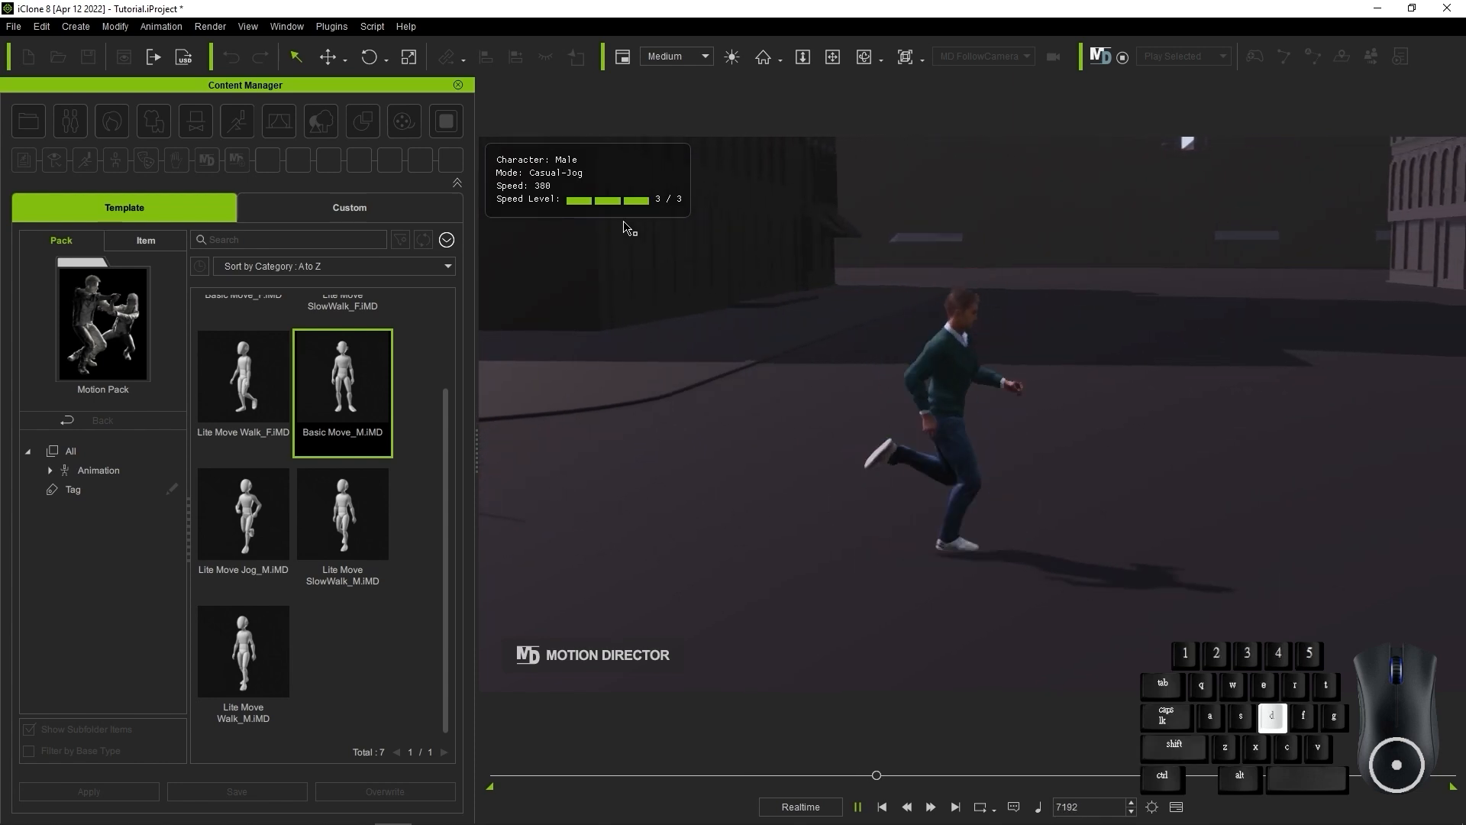
# Steer the character backward and left, and set his pace to speed level 2
pyautogui.press('s')
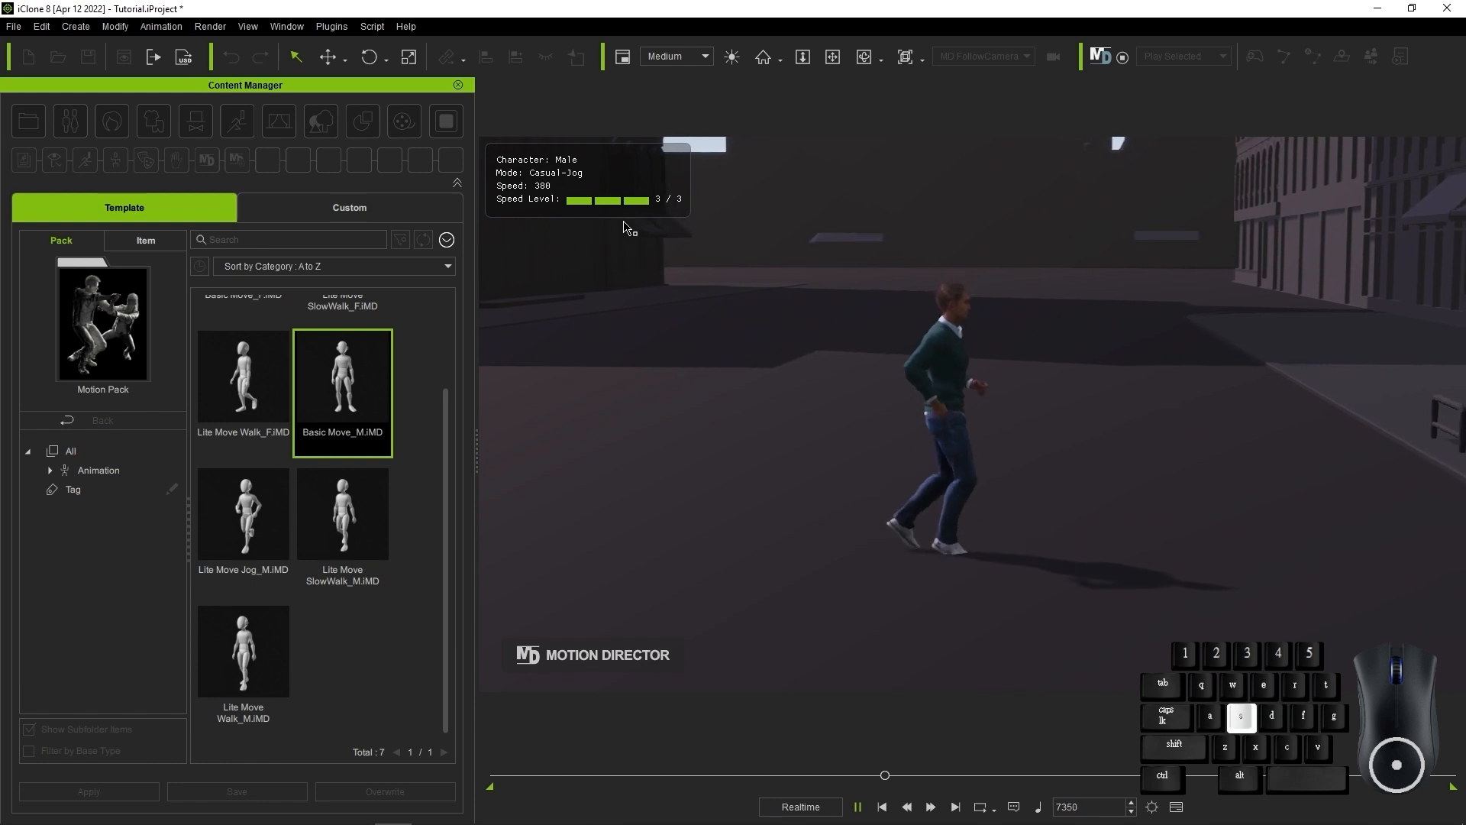
pyautogui.press('a')
pyautogui.press('2')
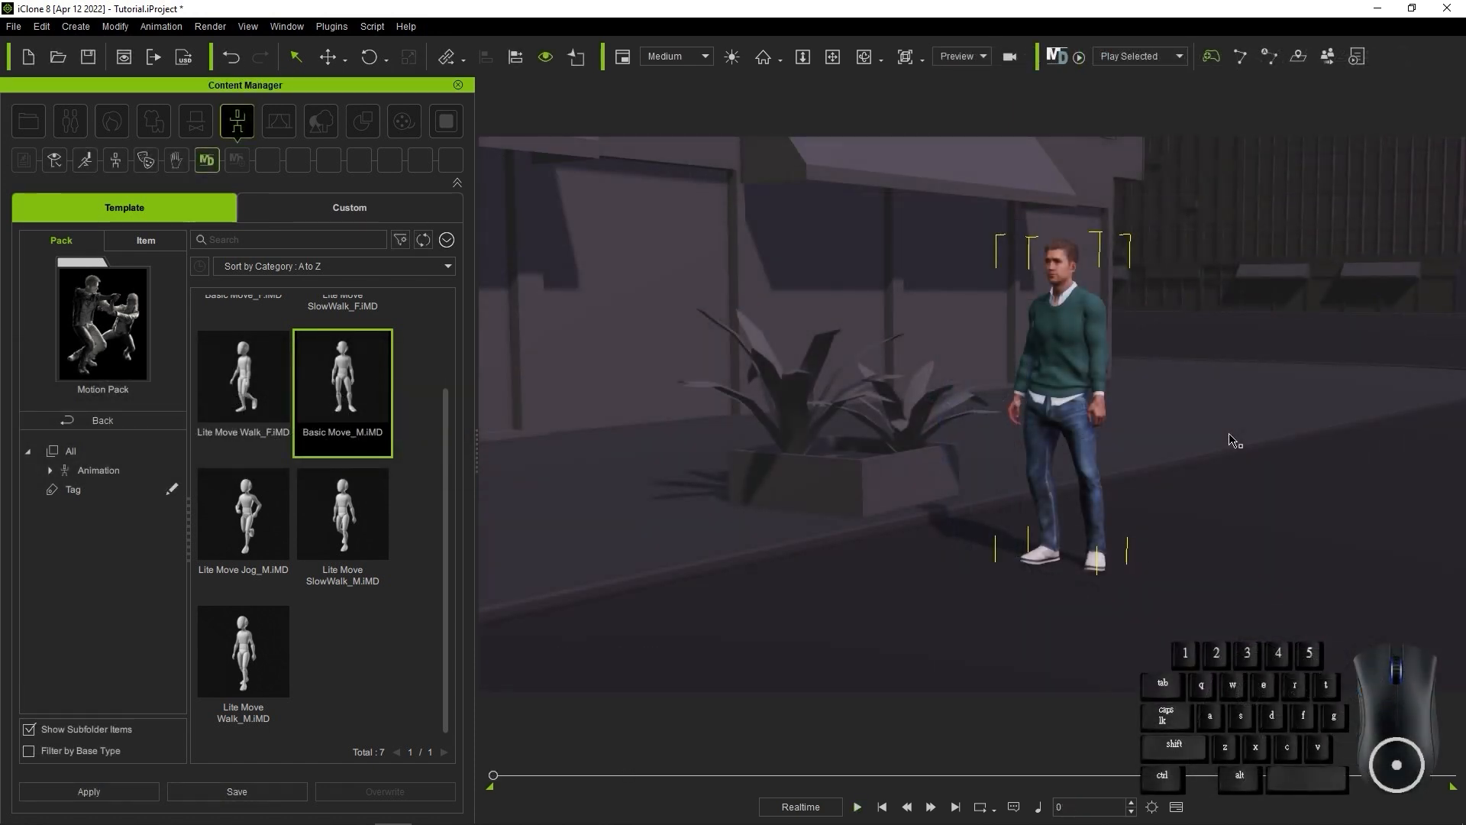
# Switch the workspace layout to Motion Director
pyautogui.click(304, 29)
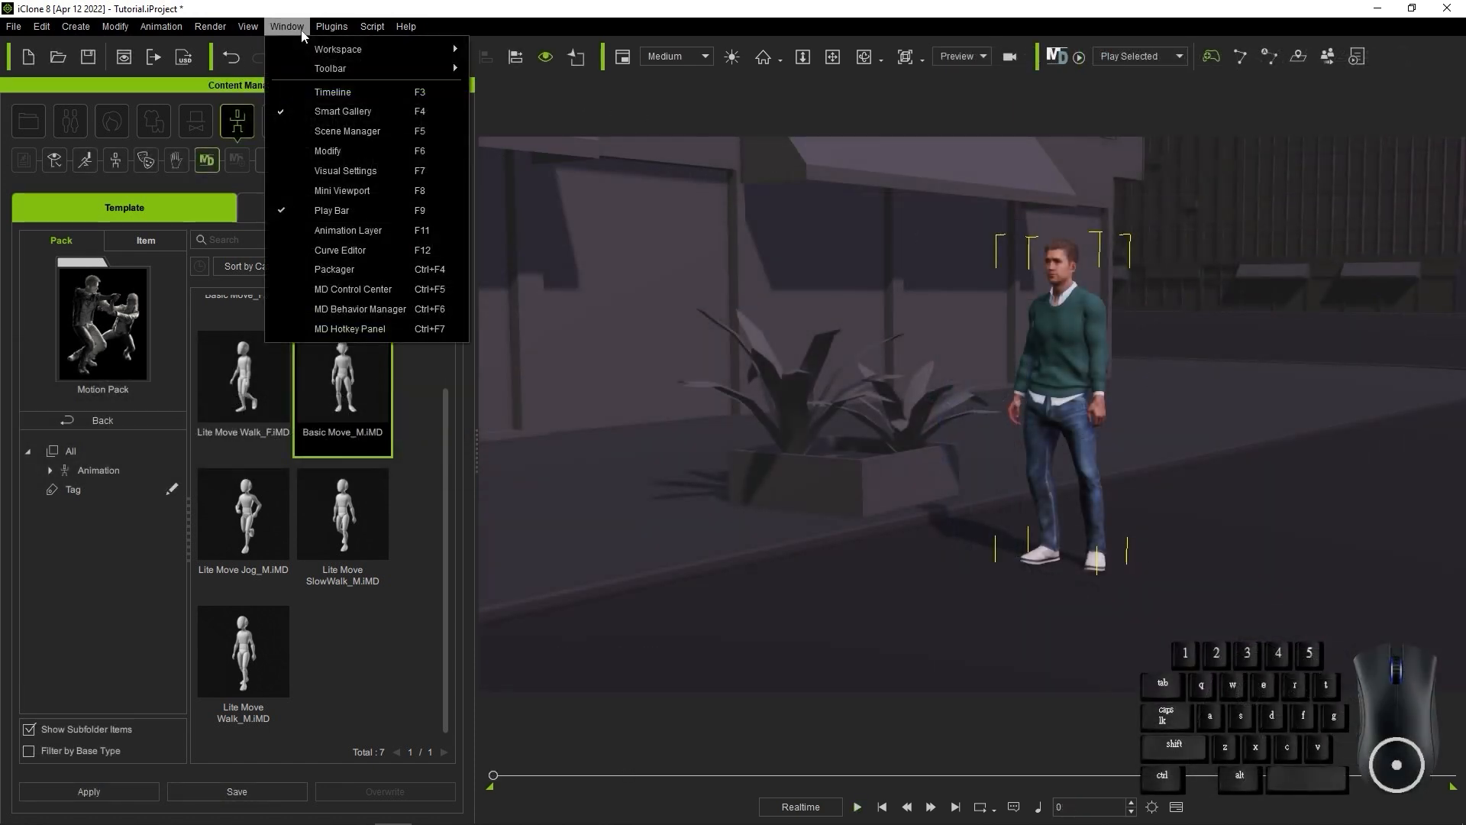
pyautogui.moveTo(314, 47)
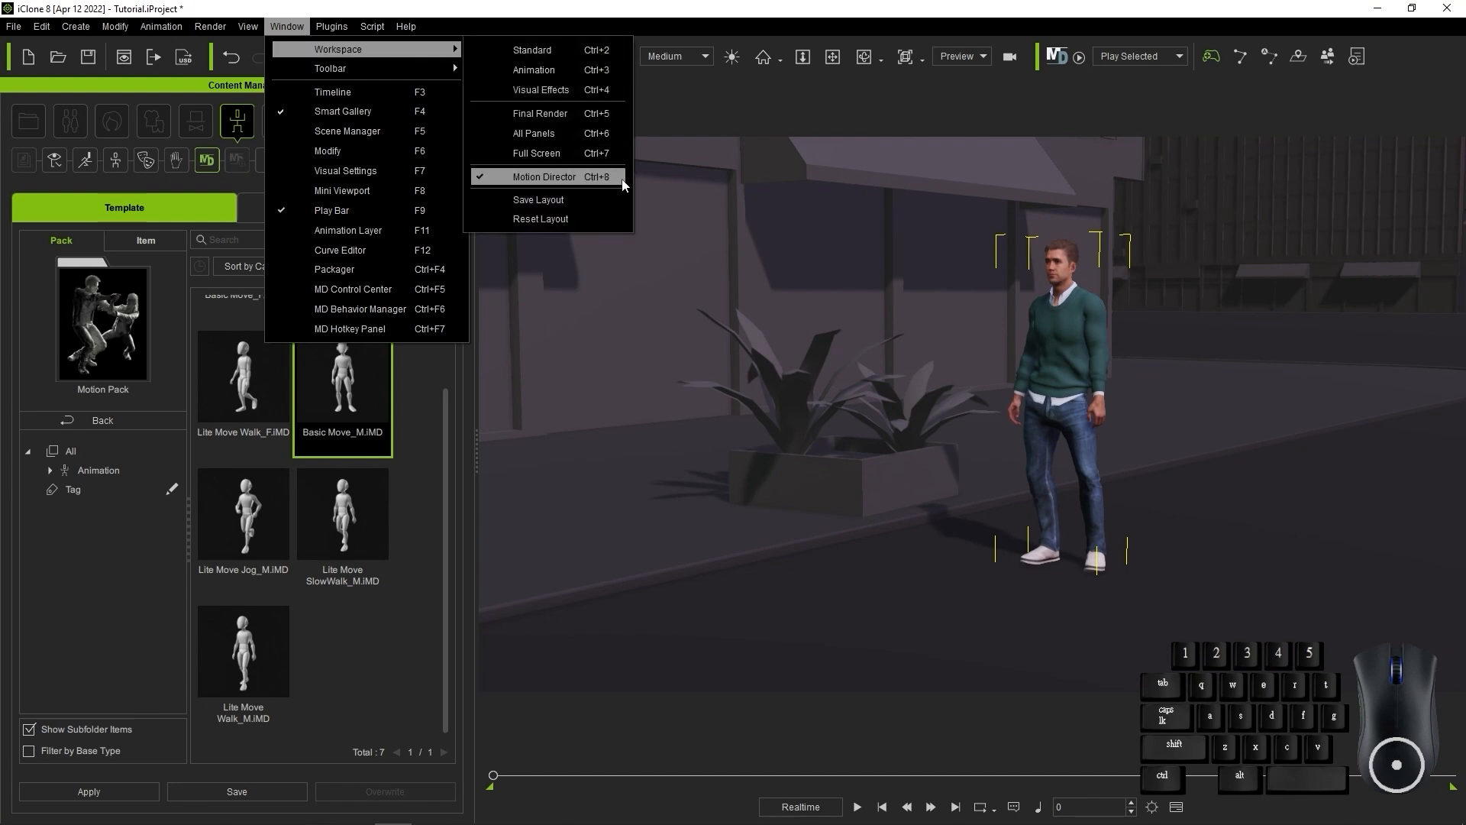
pyautogui.click(622, 180)
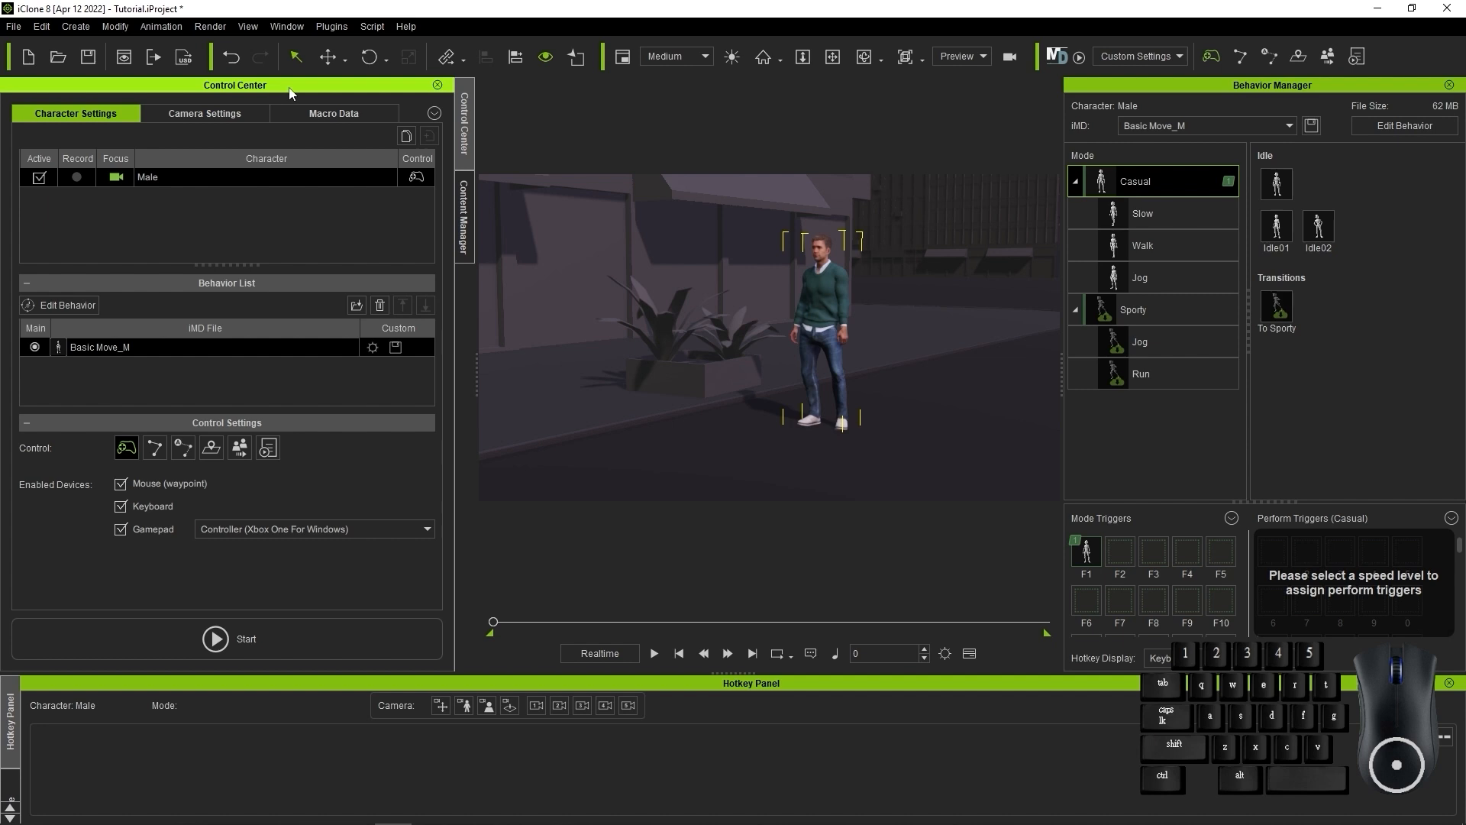
# Review the camera settings, choosing Follow Camera as the initial mode, and return to the character settings
pyautogui.click(222, 116)
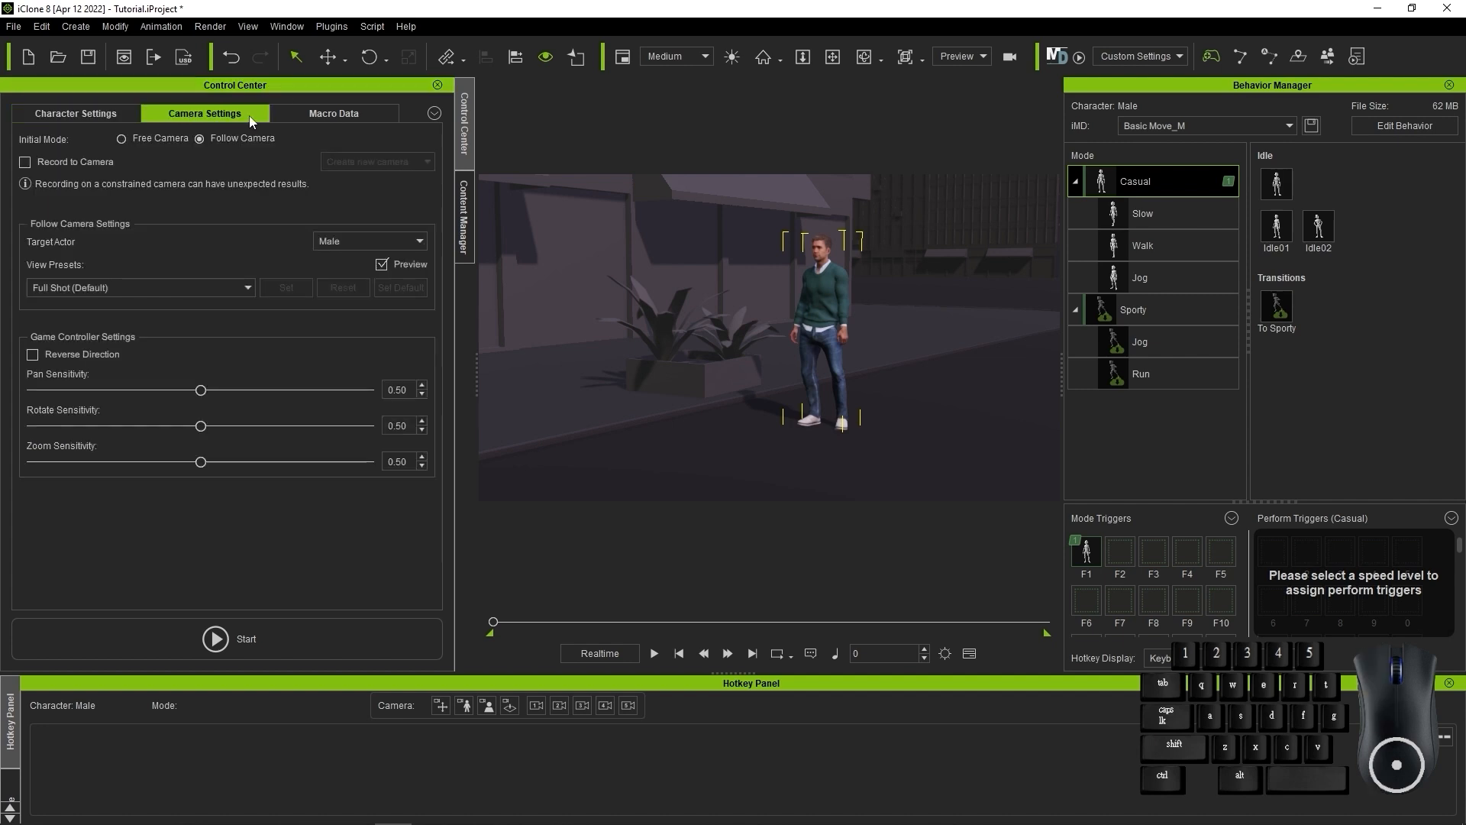
pyautogui.click(220, 140)
pyautogui.click(108, 117)
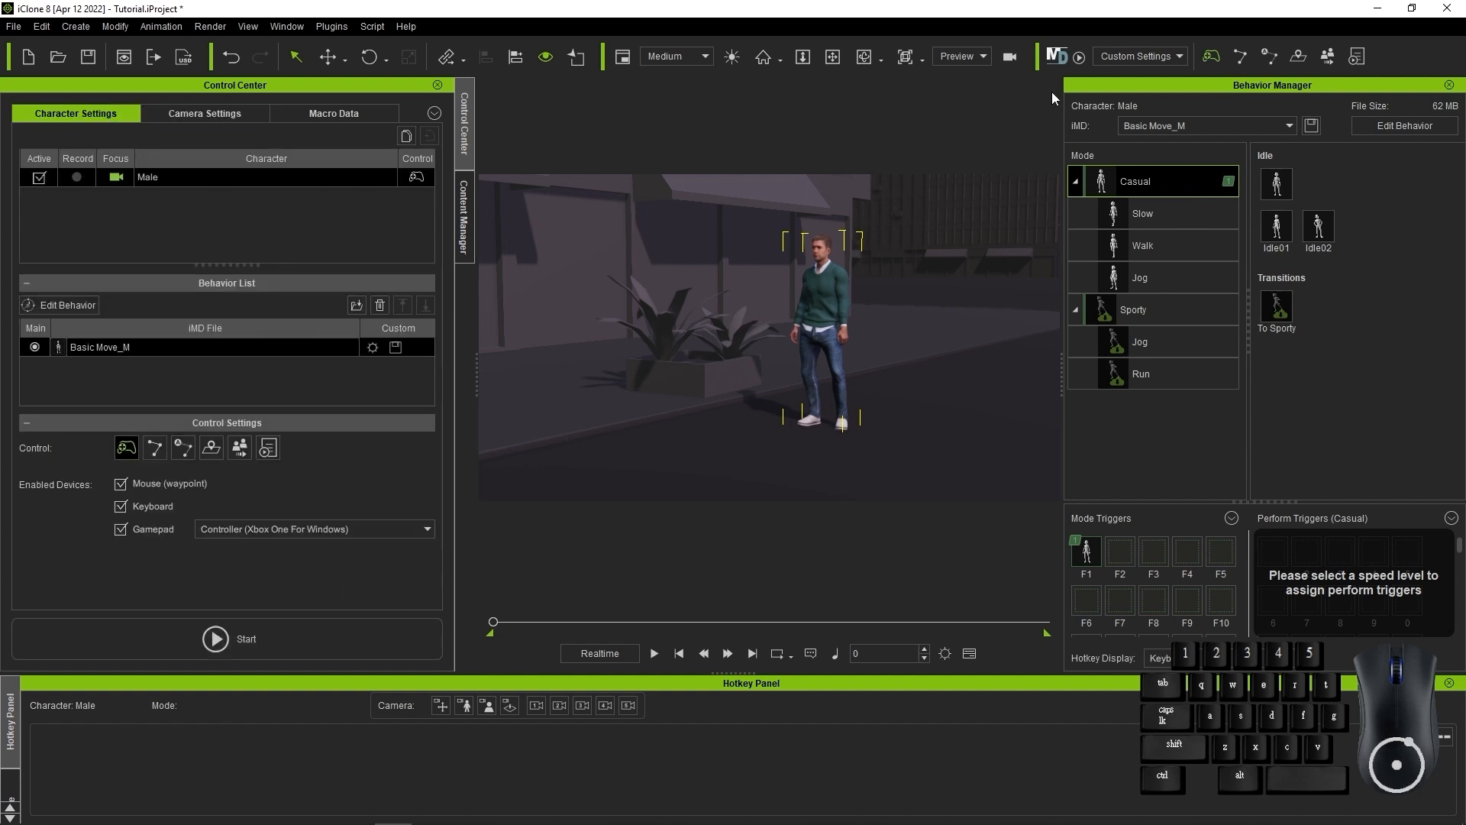
# Start Motion Director control and trigger the character's Jump motion twice
pyautogui.click(379, 641)
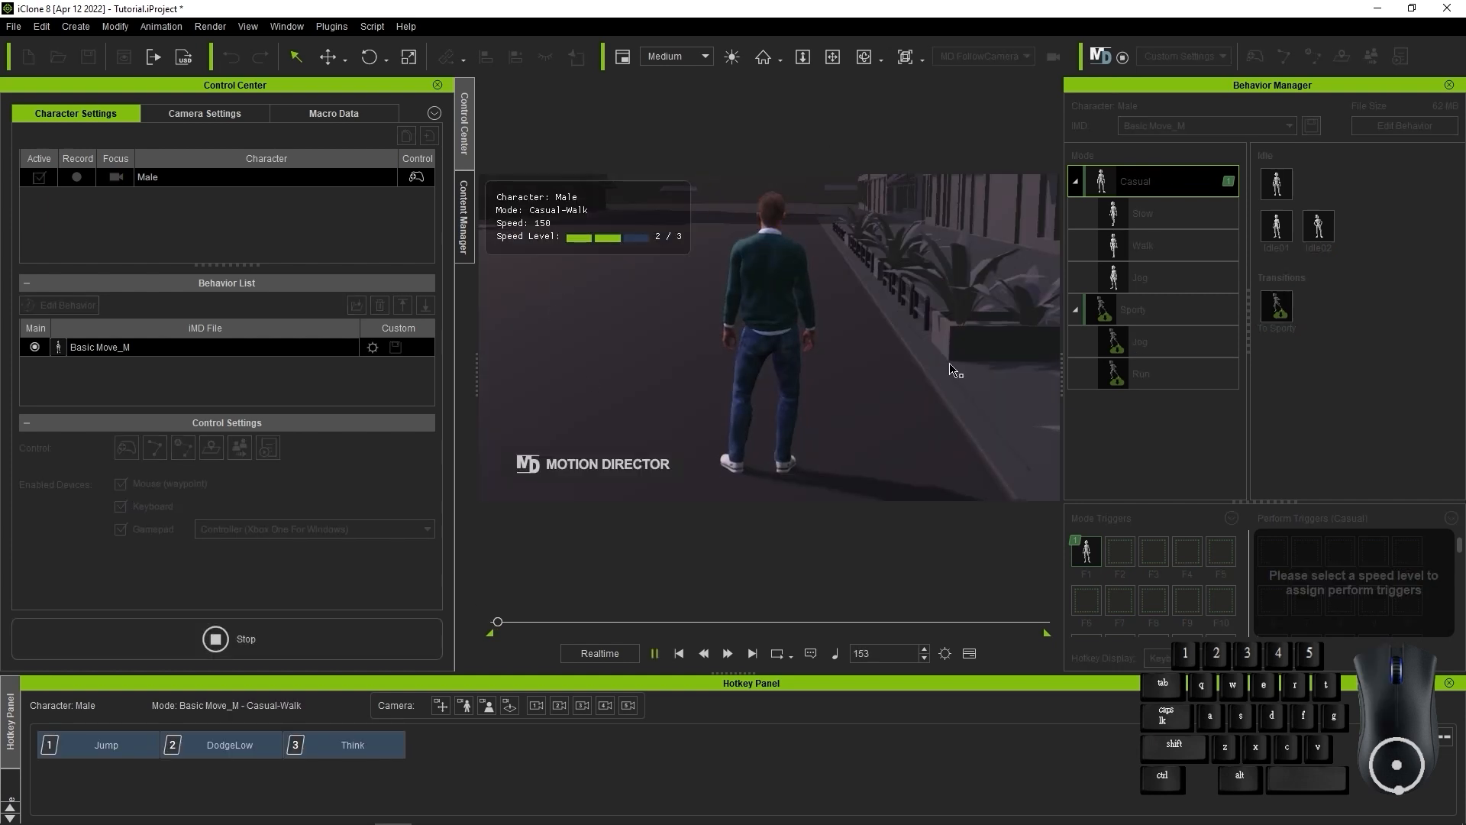
pyautogui.click(779, 687)
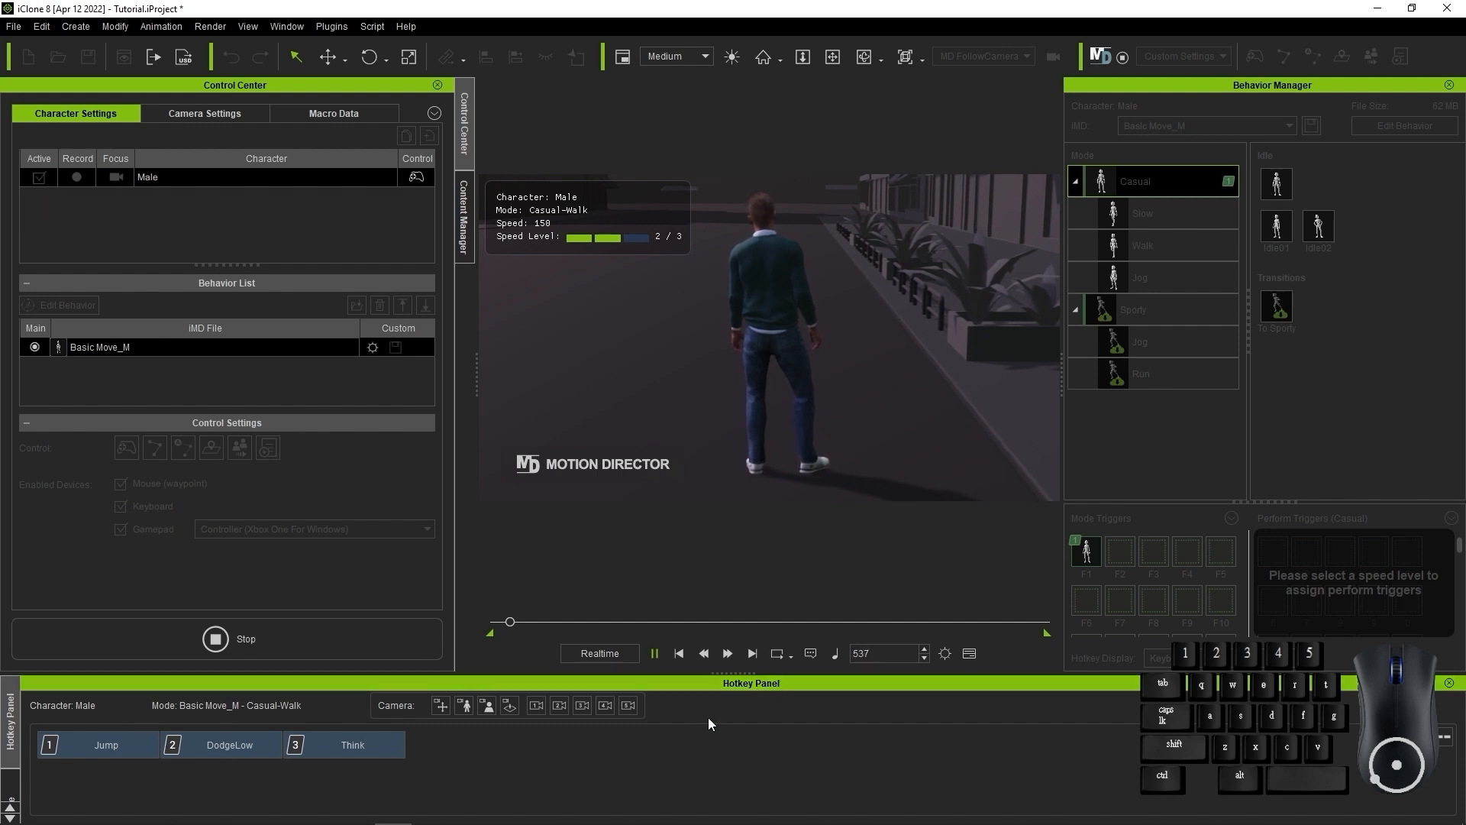
pyautogui.click(104, 750)
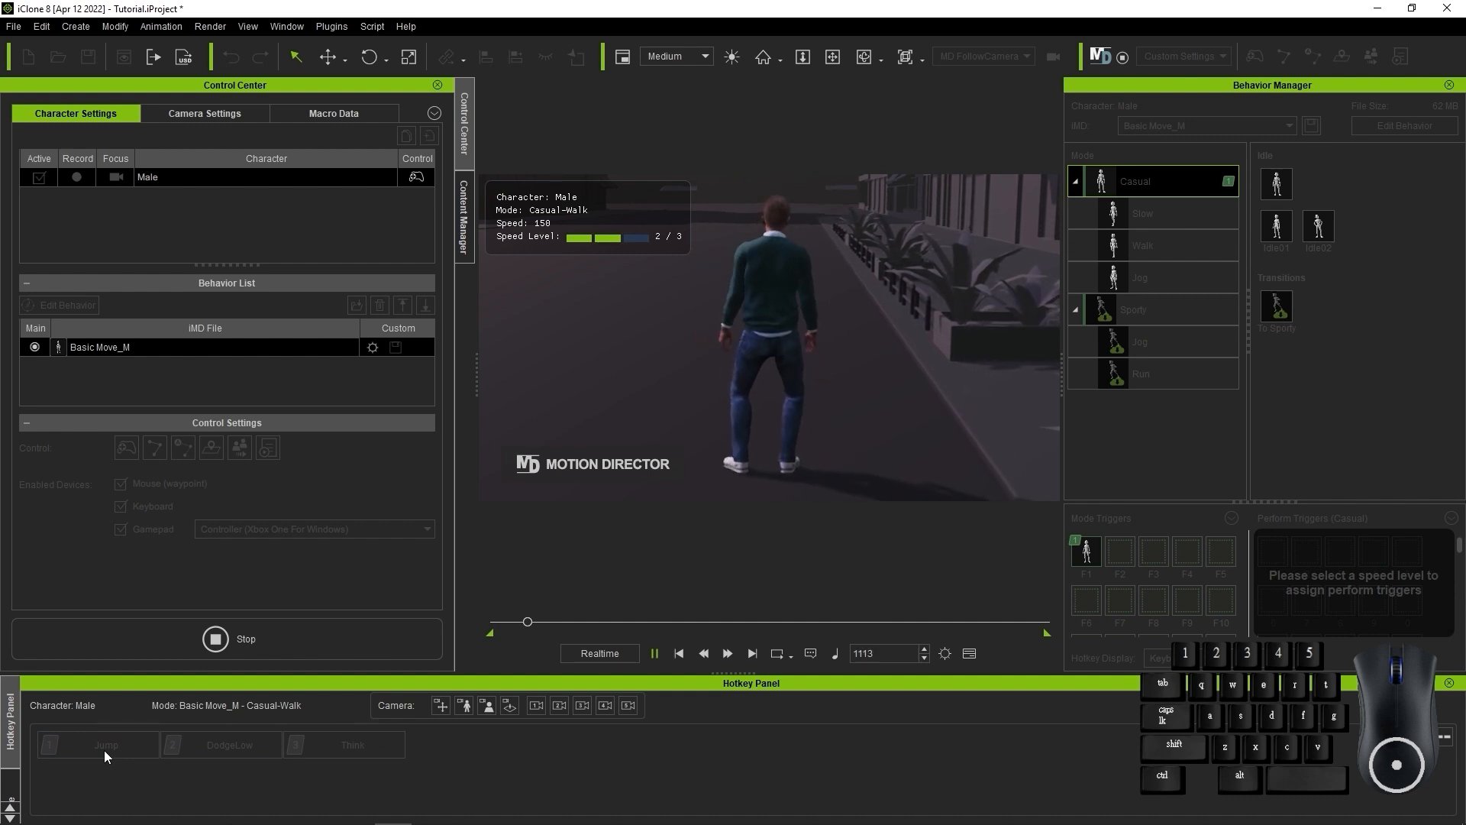
pyautogui.press('1')
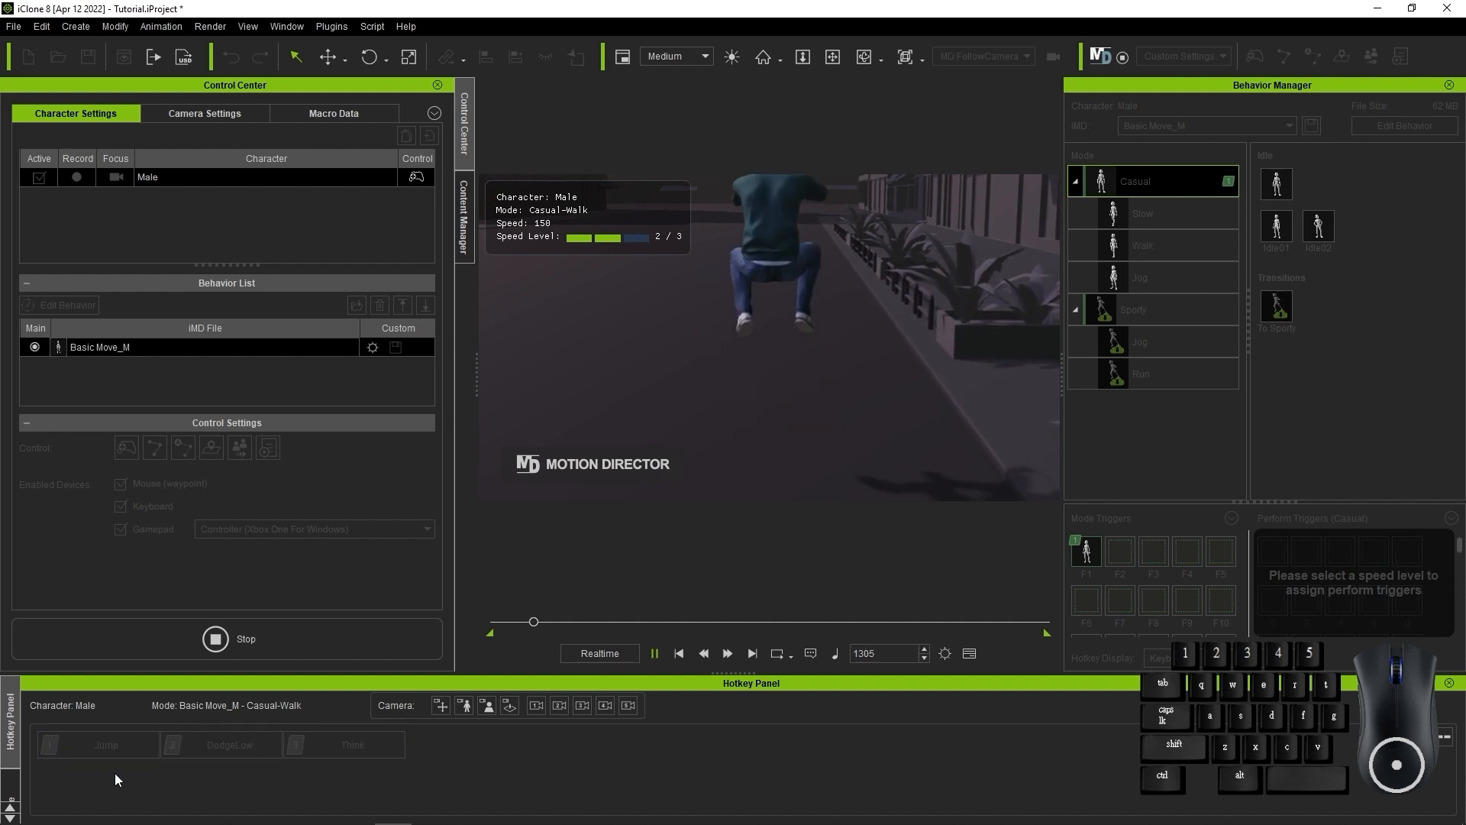
# Show the motion hotkeys as thumbnails and switch to the free camera view
pyautogui.rightClick(479, 753)
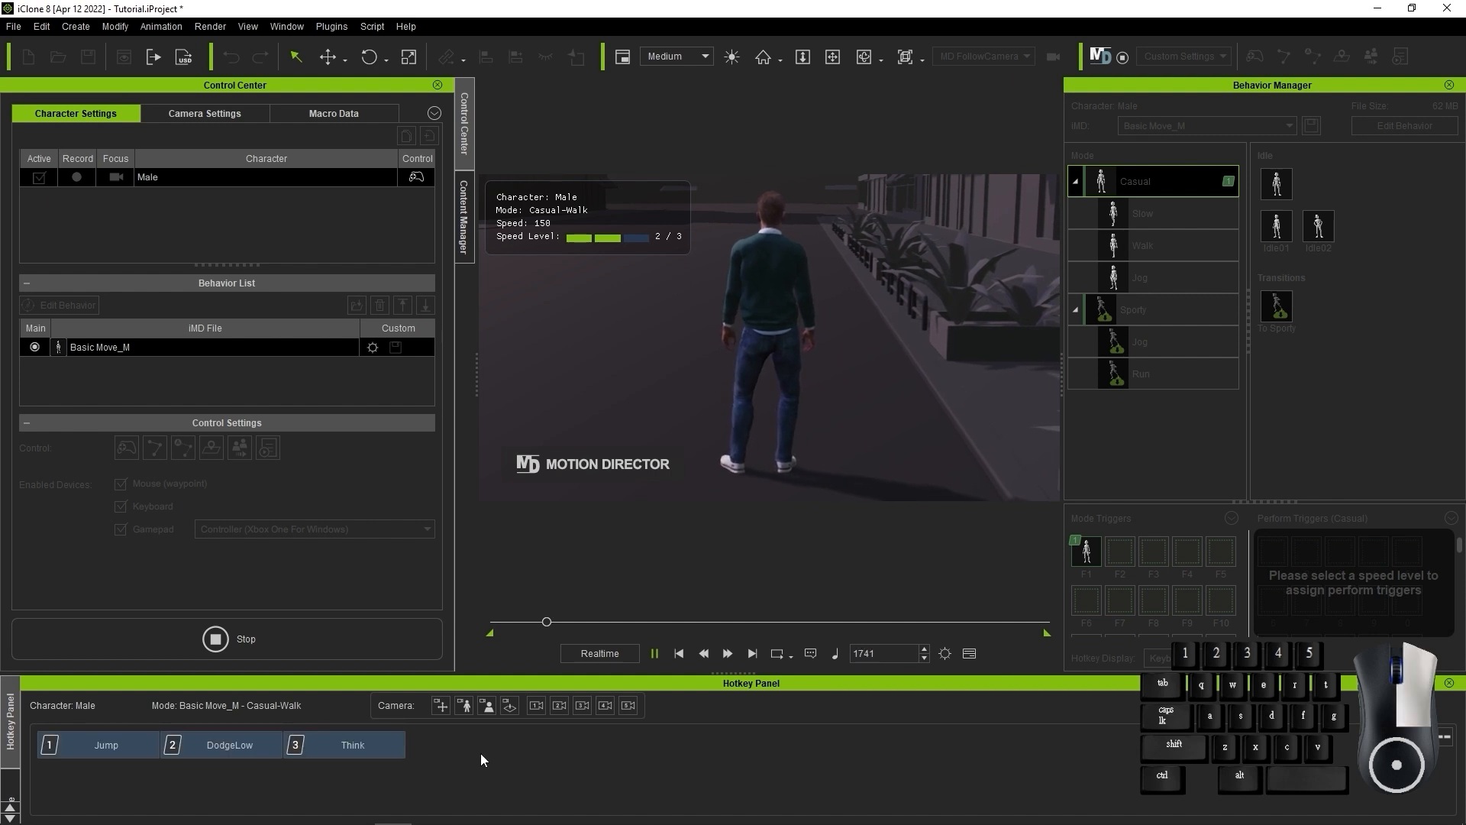
pyautogui.click(557, 749)
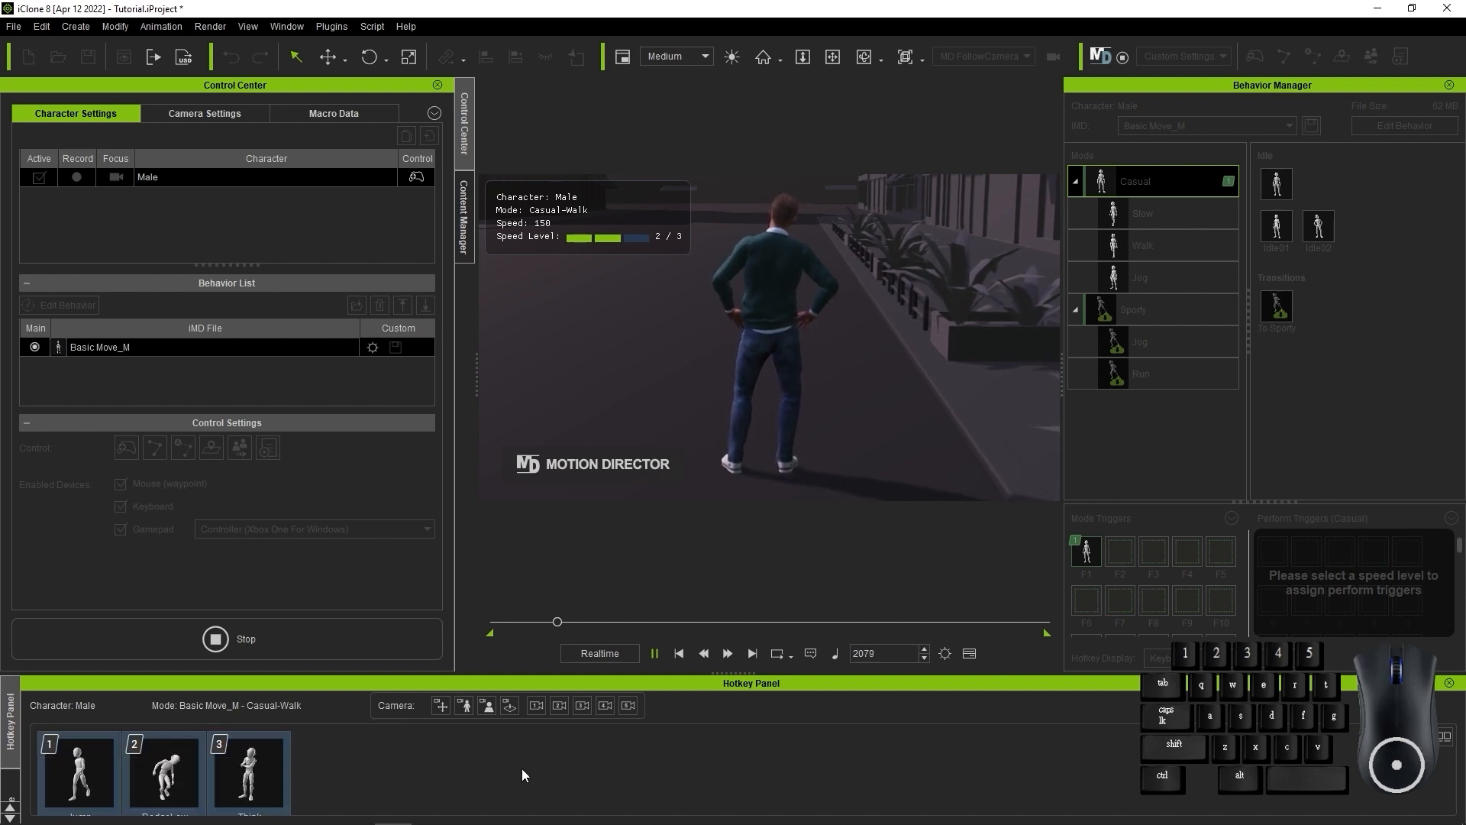
pyautogui.click(446, 710)
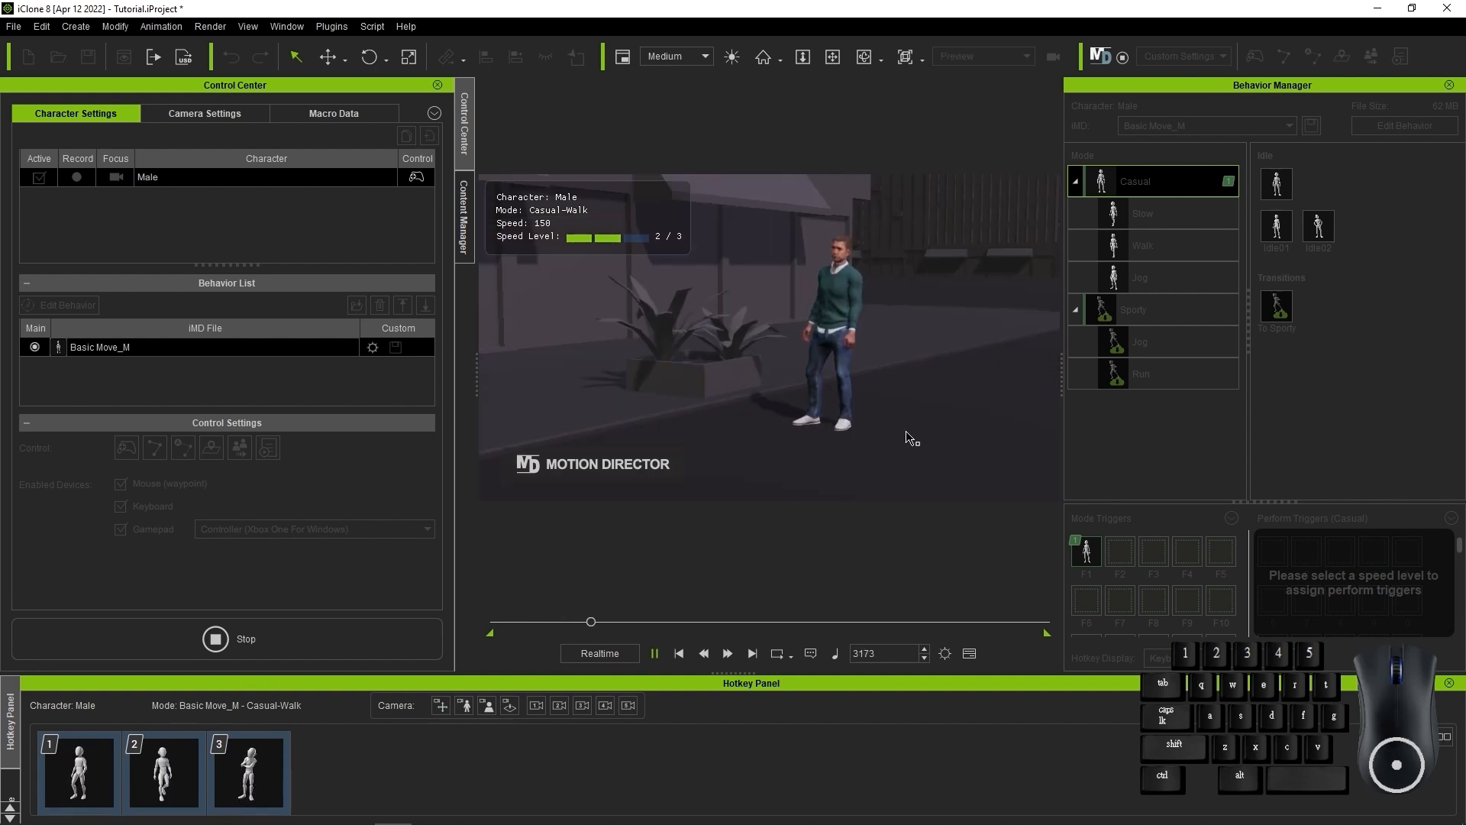
# Walk the character forward, right, backward and left in the free camera view until he leaves the frame
pyautogui.moveTo(926, 426)
pyautogui.mouseDown()
pyautogui.moveTo(938, 417)
pyautogui.moveTo(862, 420)
pyautogui.moveTo(926, 380)
pyautogui.moveTo(887, 429)
pyautogui.moveTo(926, 398)
pyautogui.mouseUp()
pyautogui.press('w')
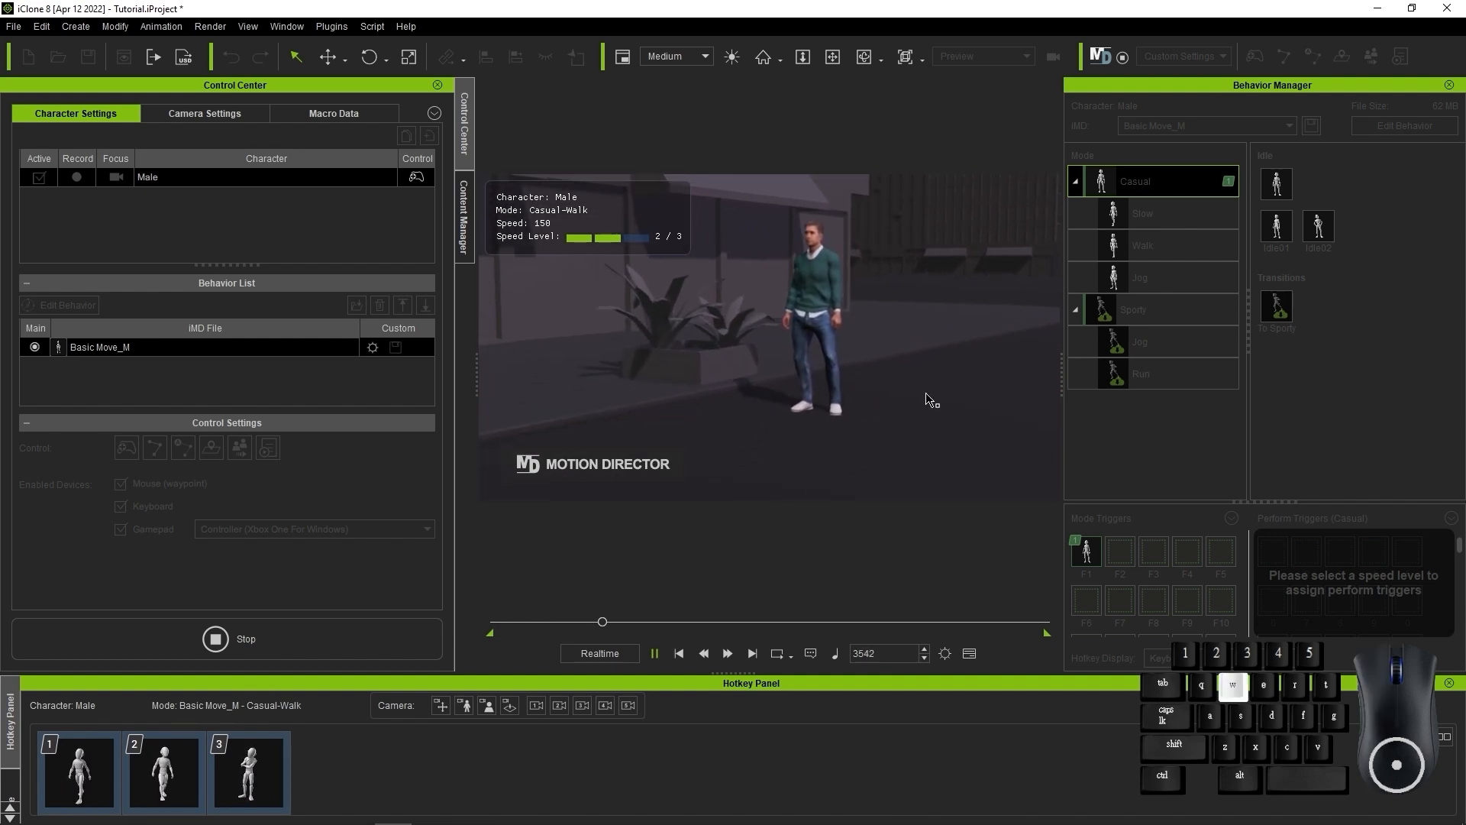
pyautogui.press('d')
pyautogui.press('s')
pyautogui.press('a')
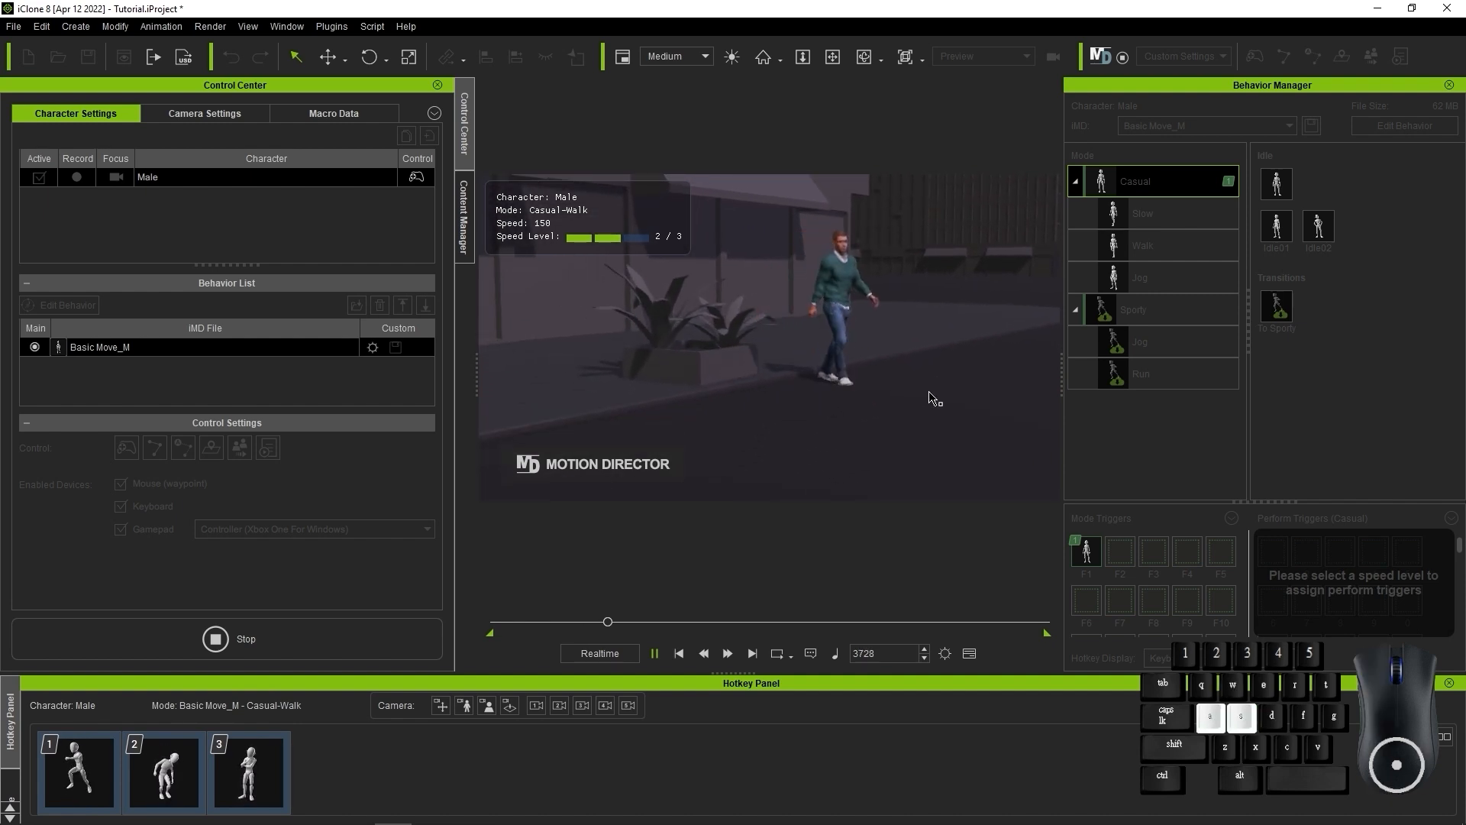
pyautogui.press('d')
pyautogui.press('a')
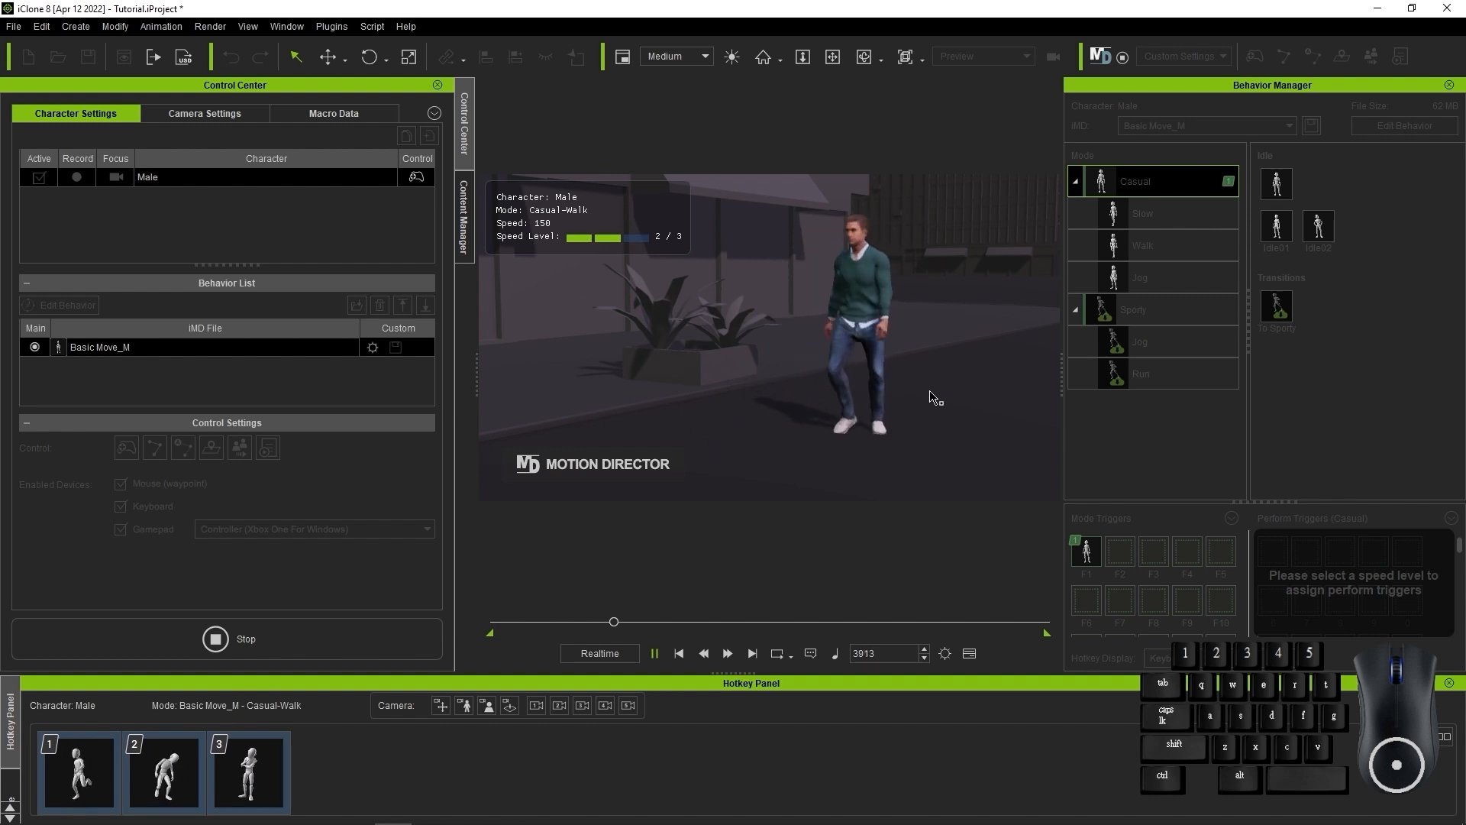
pyautogui.press('s')
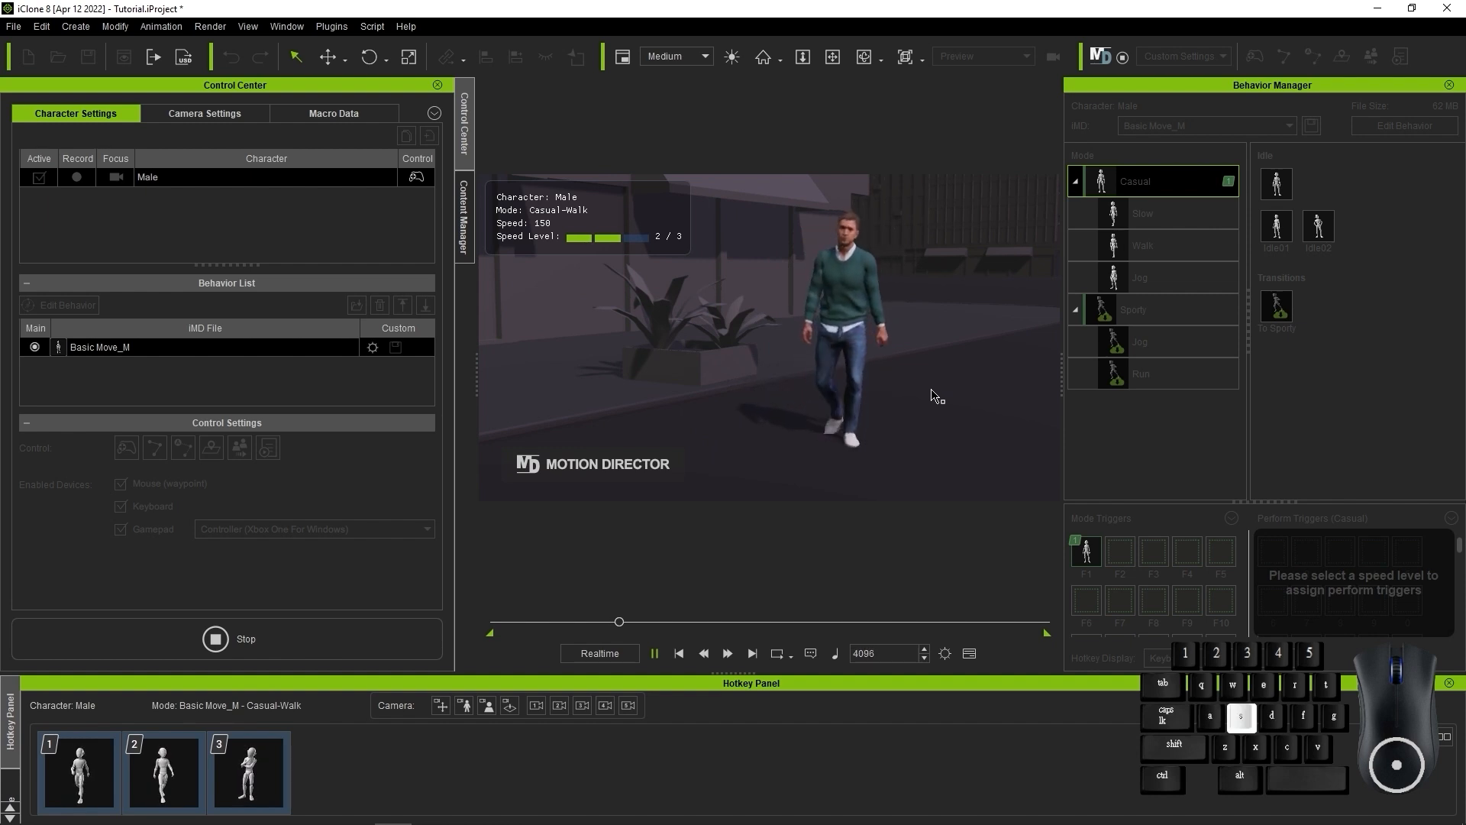
pyautogui.moveTo(752, 359)
pyautogui.mouseDown()
pyautogui.moveTo(684, 354)
pyautogui.moveTo(778, 357)
pyautogui.mouseUp()
pyautogui.press('a')
pyautogui.press('d')
pyautogui.press('a')
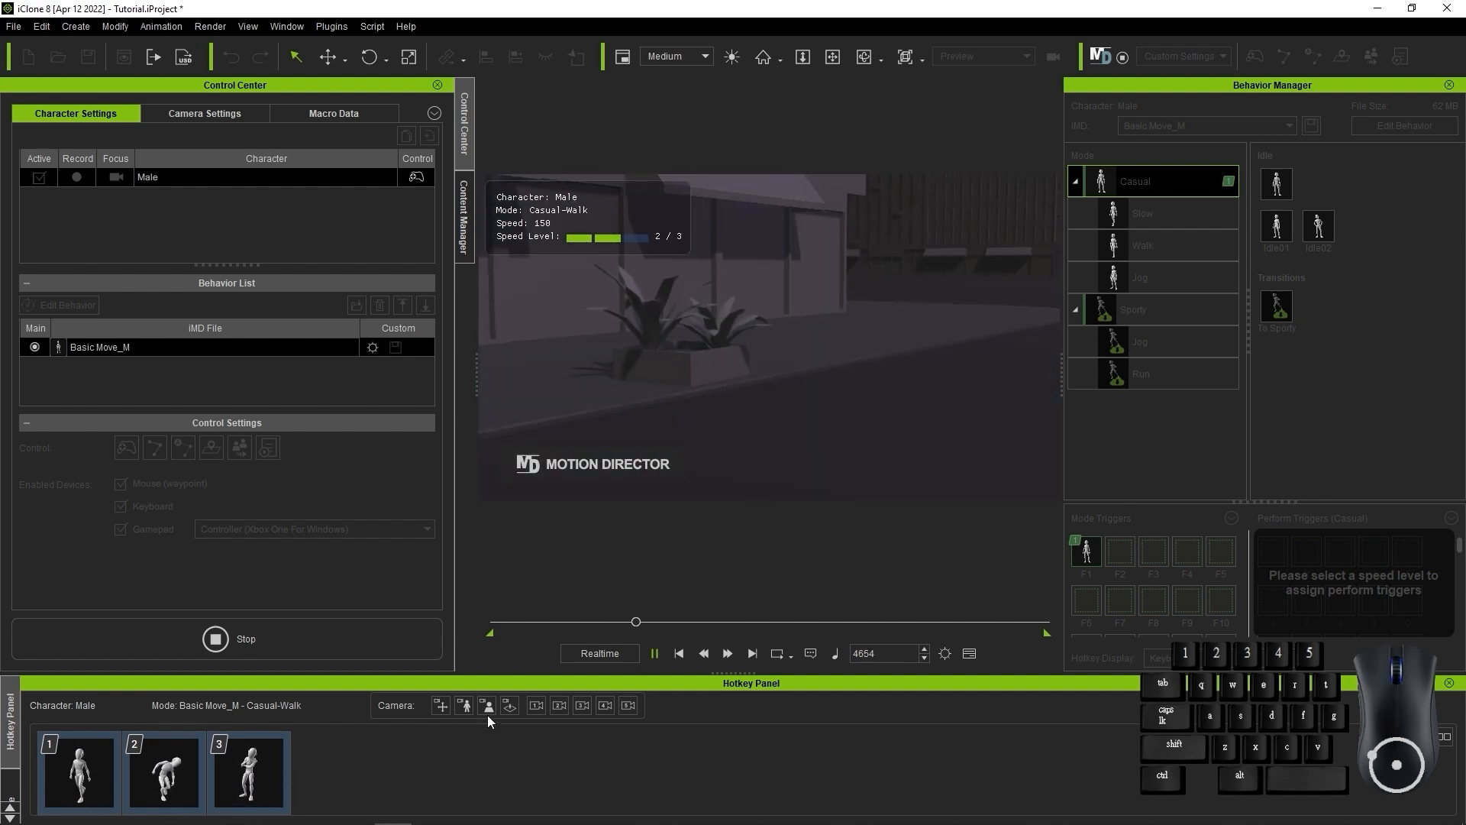
# Switch to the full-body follow camera, walk the character forward and orbit the view around him
pyautogui.click(467, 711)
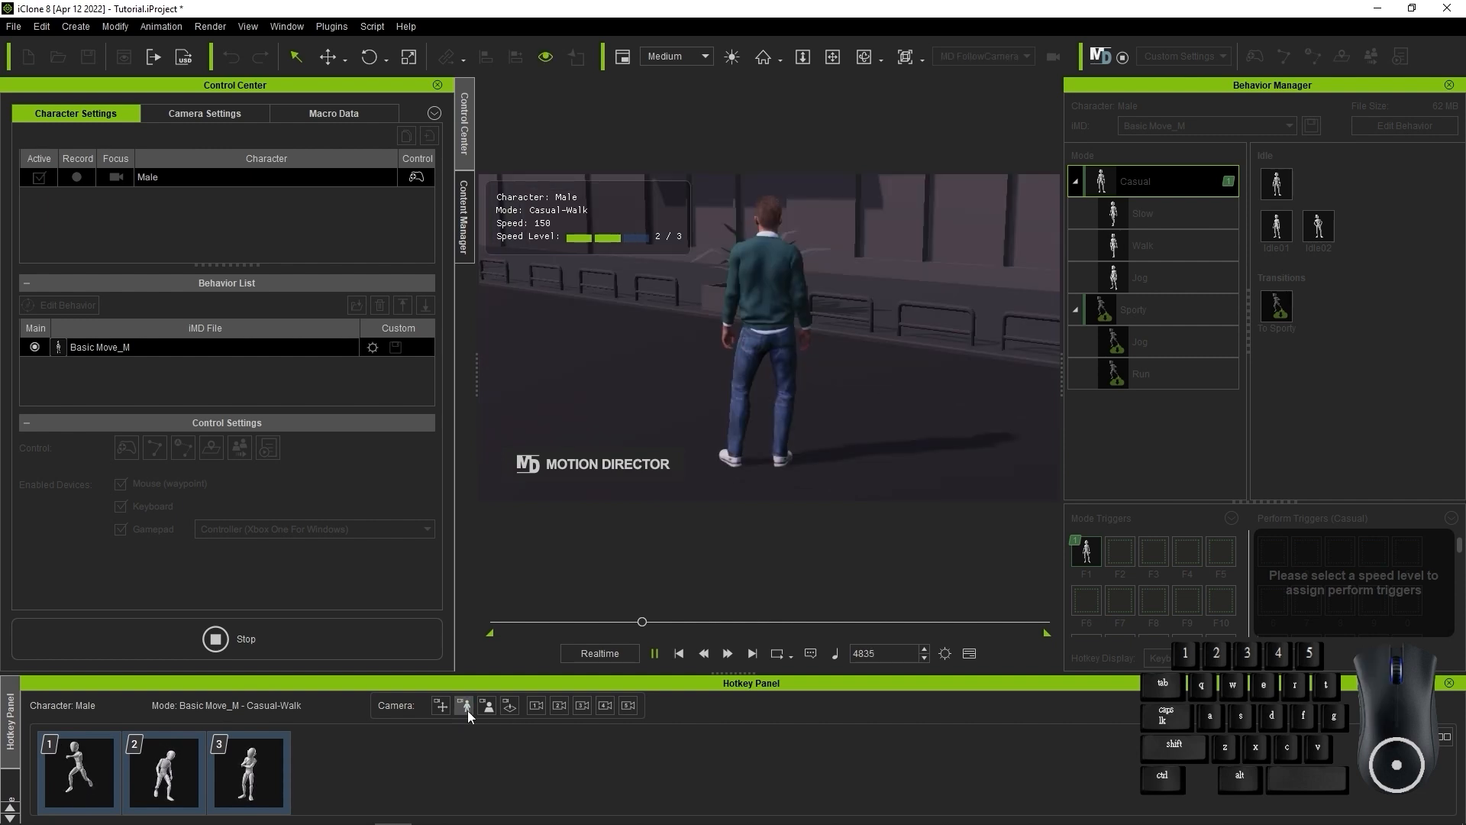
pyautogui.press('w')
pyautogui.moveTo(858, 410); pyautogui.dragTo(586, 390, button='right')
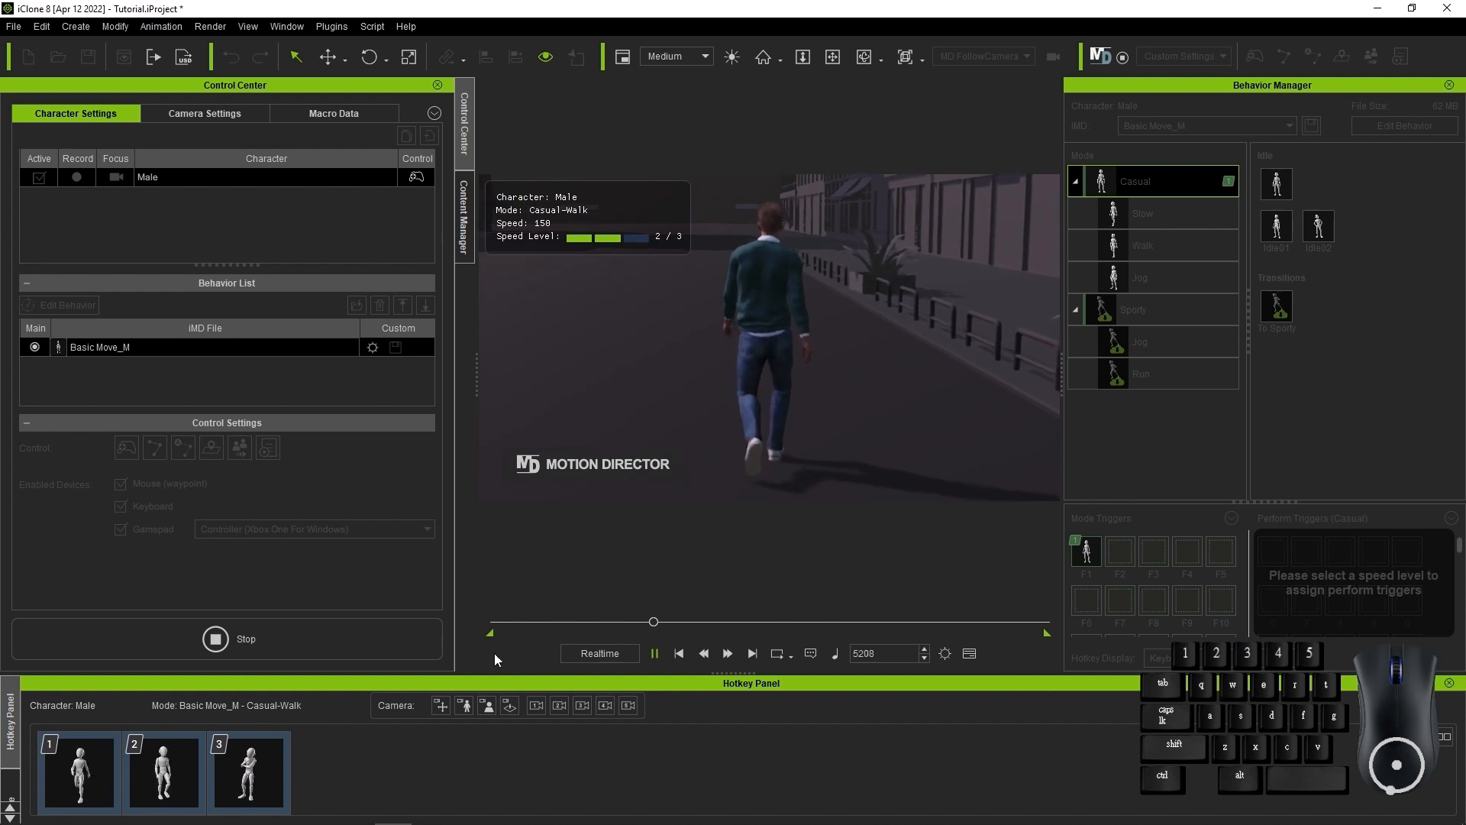
# Switch to the close follow camera behind the character's shoulders and steer him forward
pyautogui.click(486, 709)
pyautogui.press('w')
pyautogui.moveTo(848, 470)
pyautogui.mouseDown(button='right')
pyautogui.moveTo(886, 467)
pyautogui.moveTo(831, 471)
pyautogui.mouseUp(button='right')
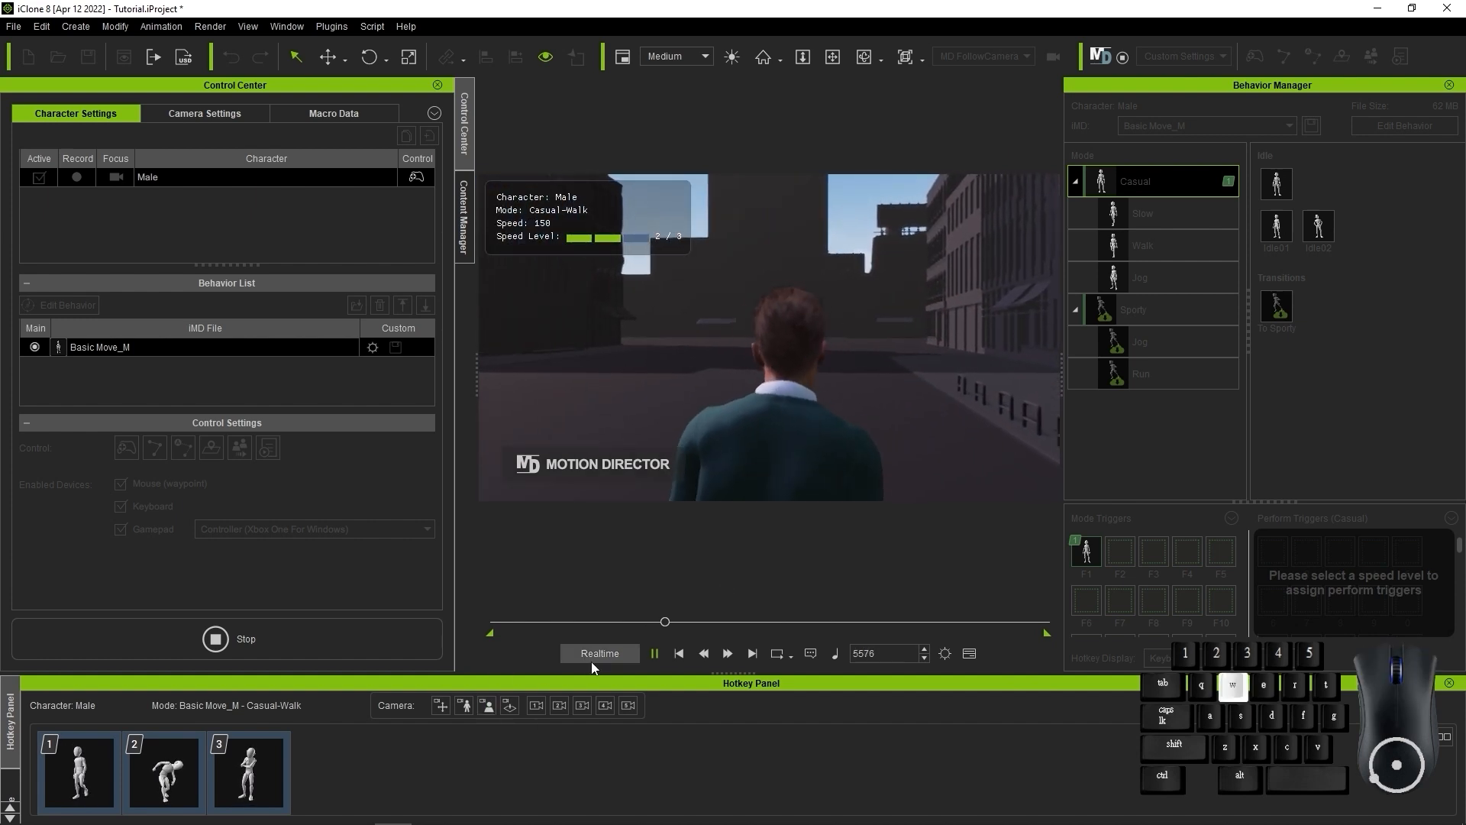
# Switch to the distant, elevated follow camera, orbit around the character and stop the Motion Director session
pyautogui.click(509, 706)
pyautogui.moveTo(822, 478); pyautogui.dragTo(963, 369, button='right')
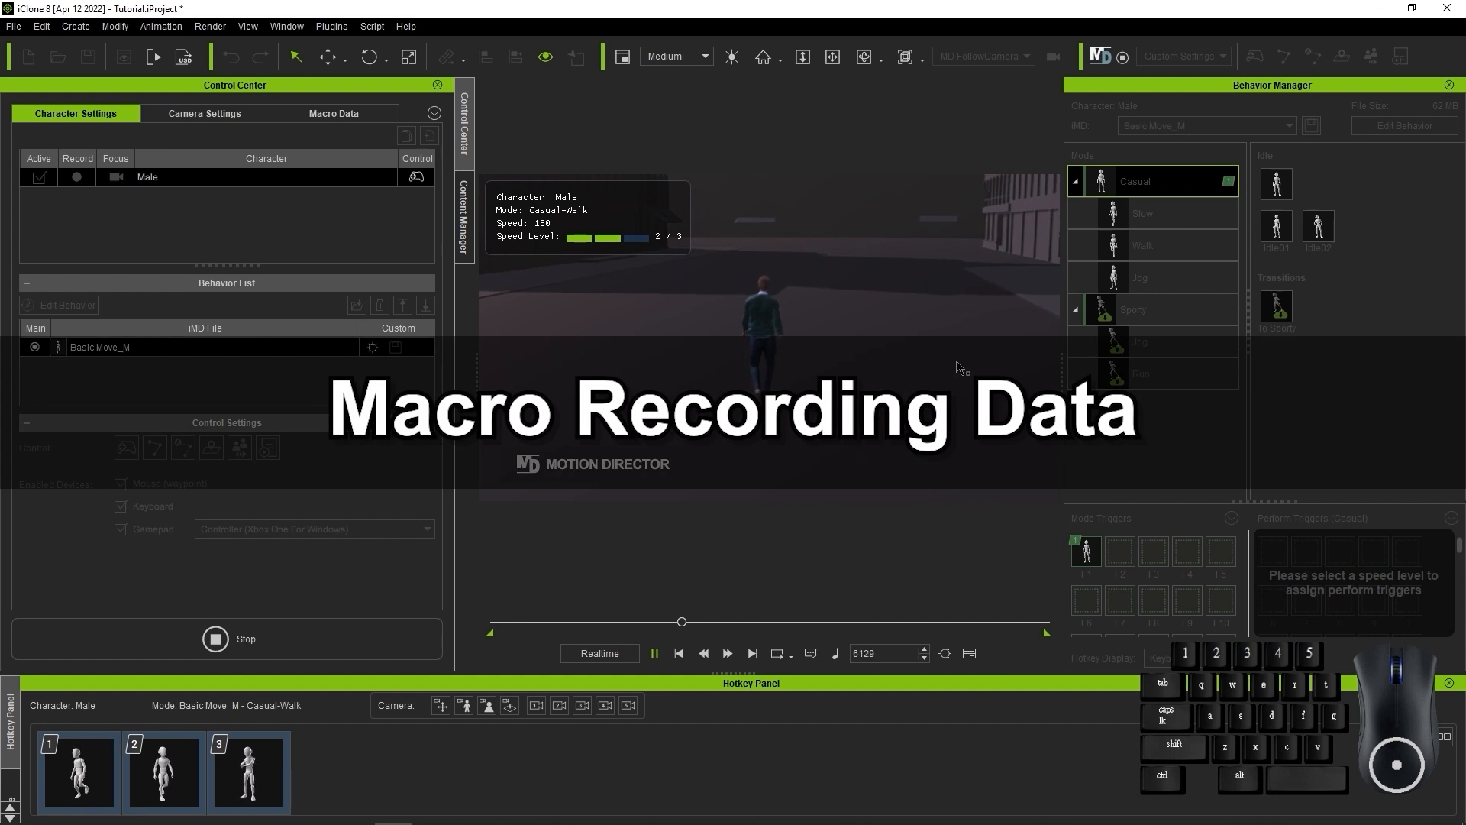
pyautogui.click(440, 635)
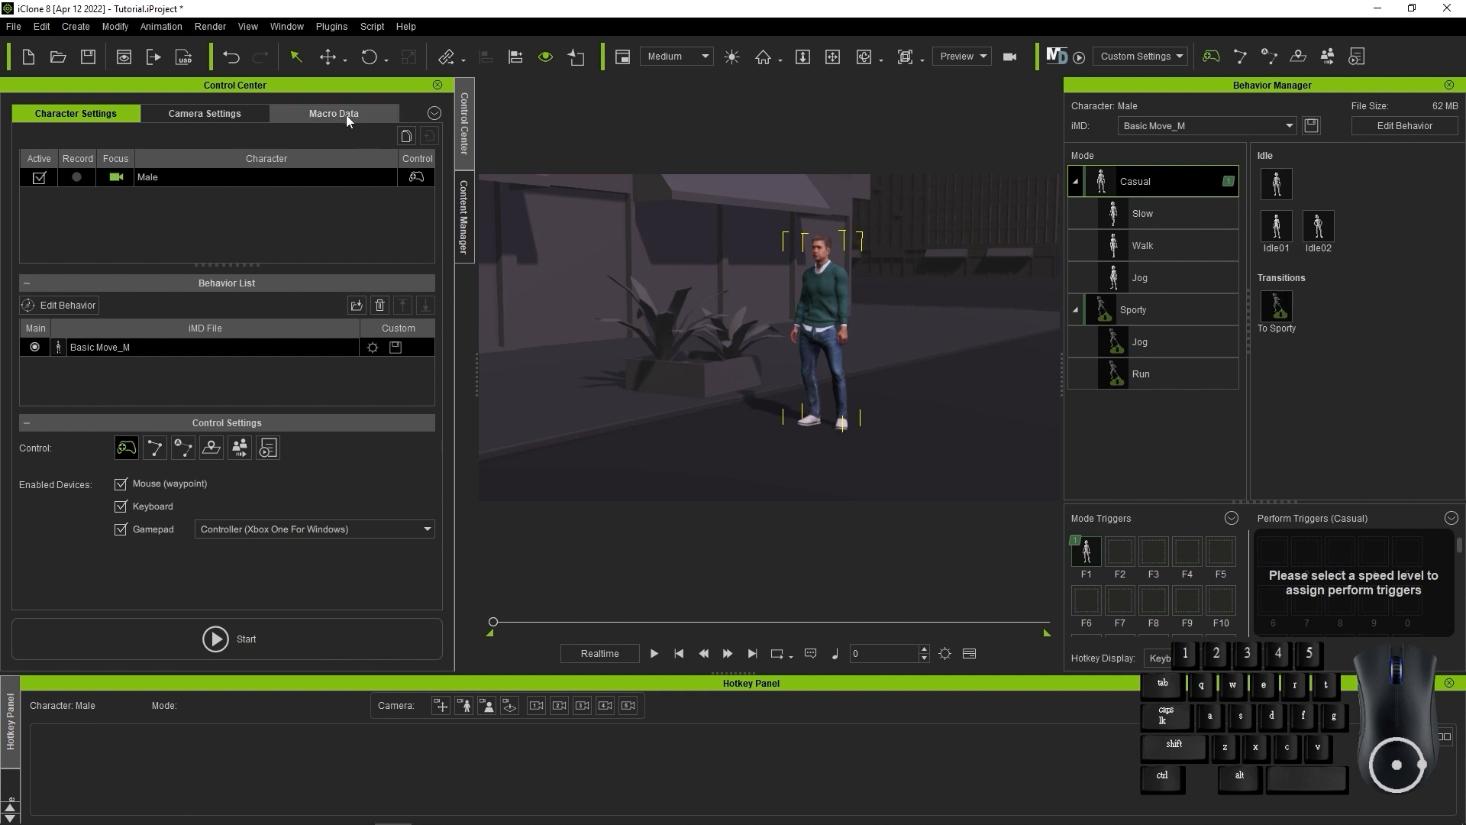
# Preview the Male_PlayerControl_0 recording from the macro data and stop its playback
pyautogui.click(373, 119)
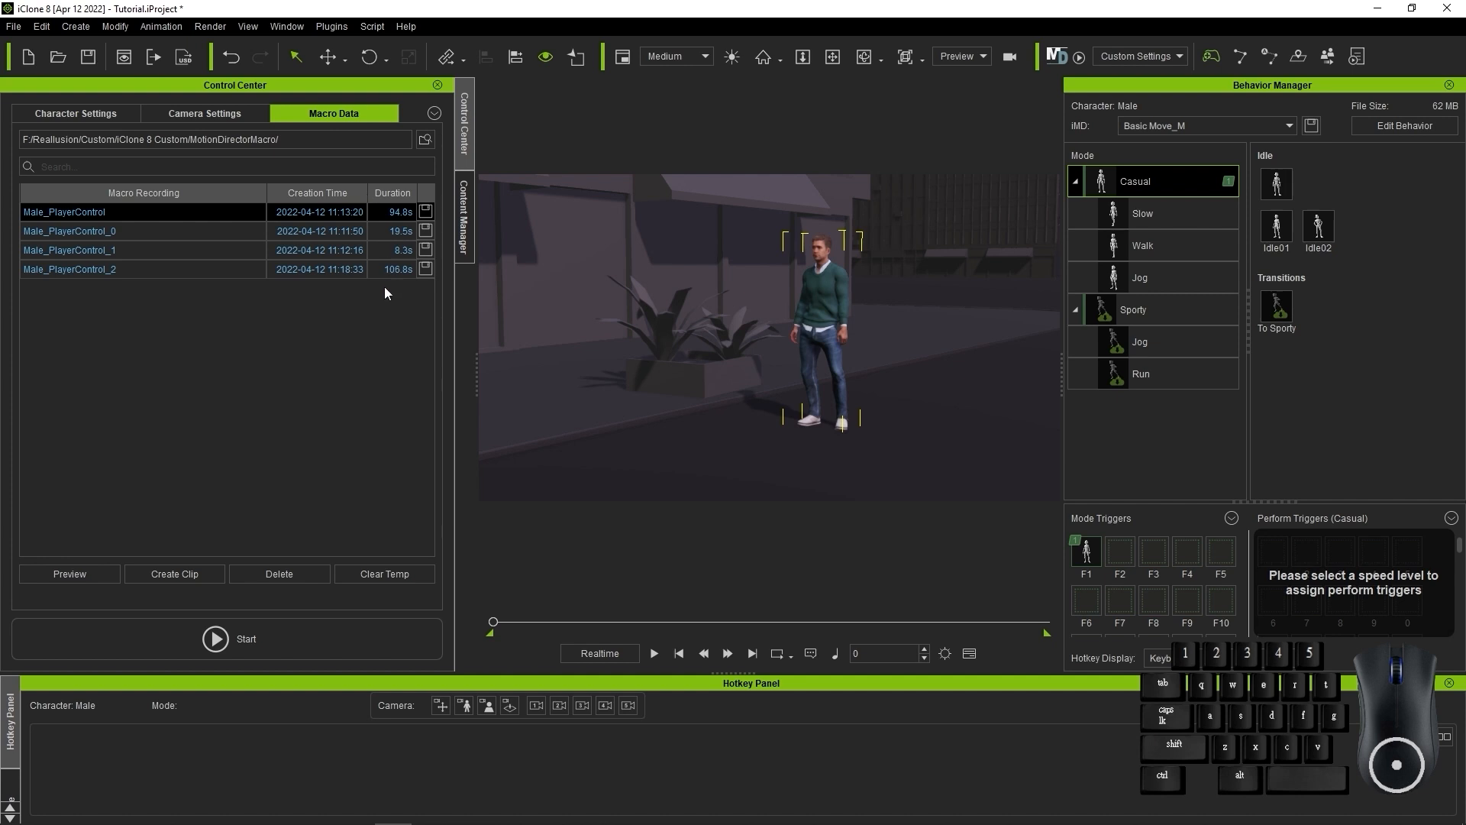
pyautogui.click(296, 141)
pyautogui.click(279, 314)
pyautogui.press('Down')
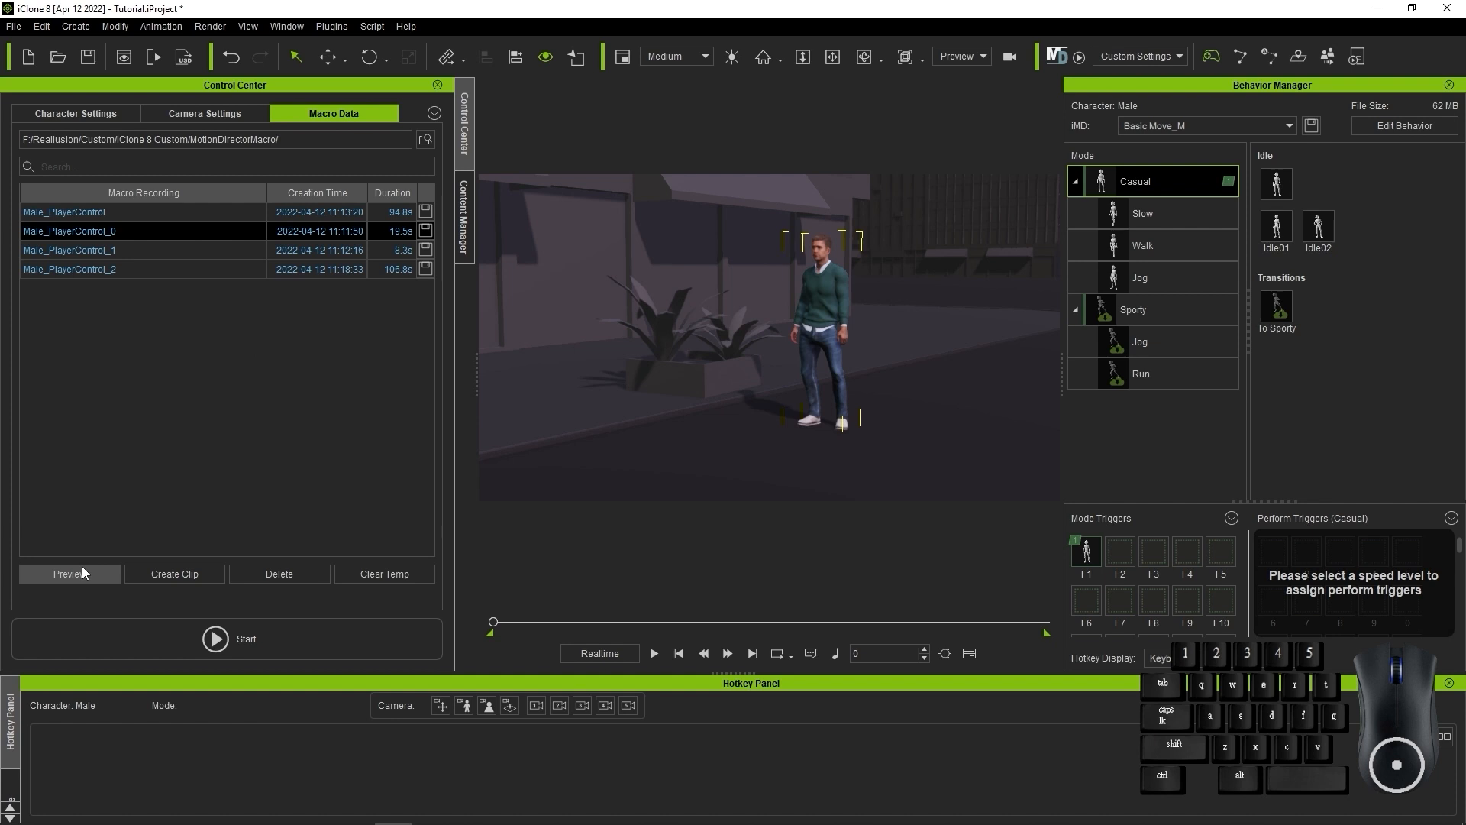
pyautogui.click(83, 572)
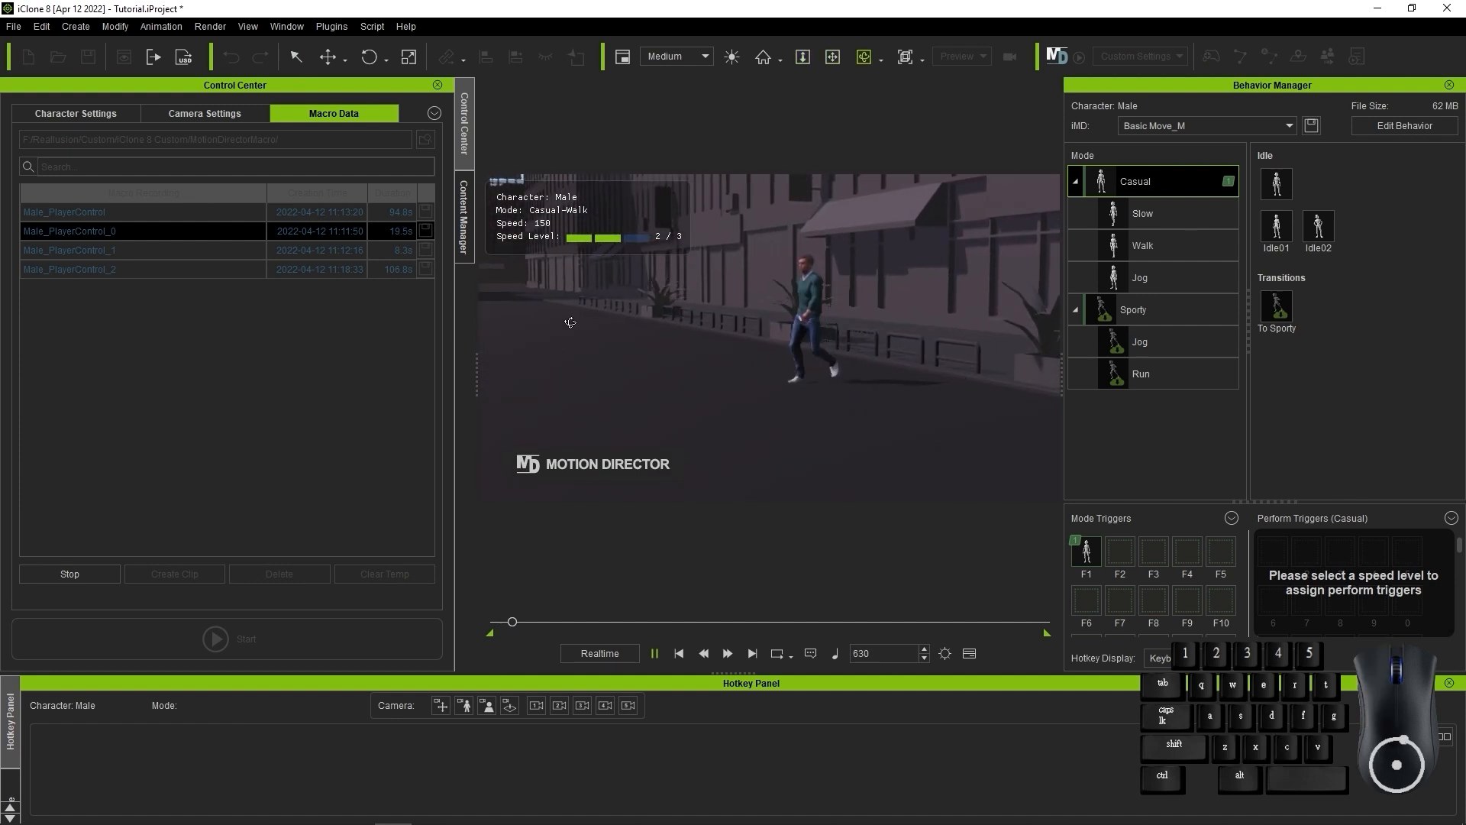
pyautogui.click(72, 574)
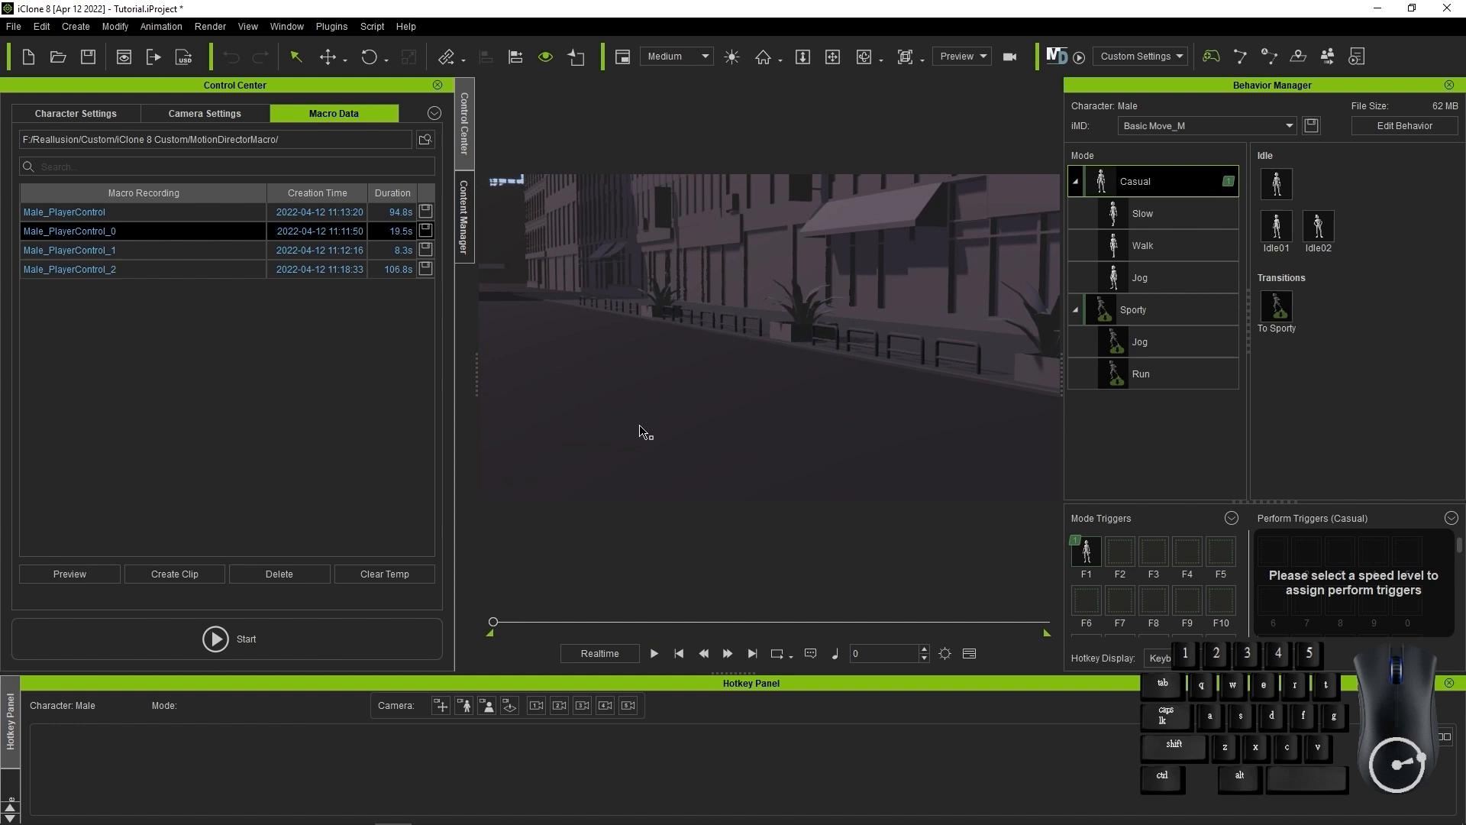
# Save the Male_PlayerControl_0 macro recording and clear the remaining temporary recordings
pyautogui.moveTo(592, 365); pyautogui.dragTo(576, 364)
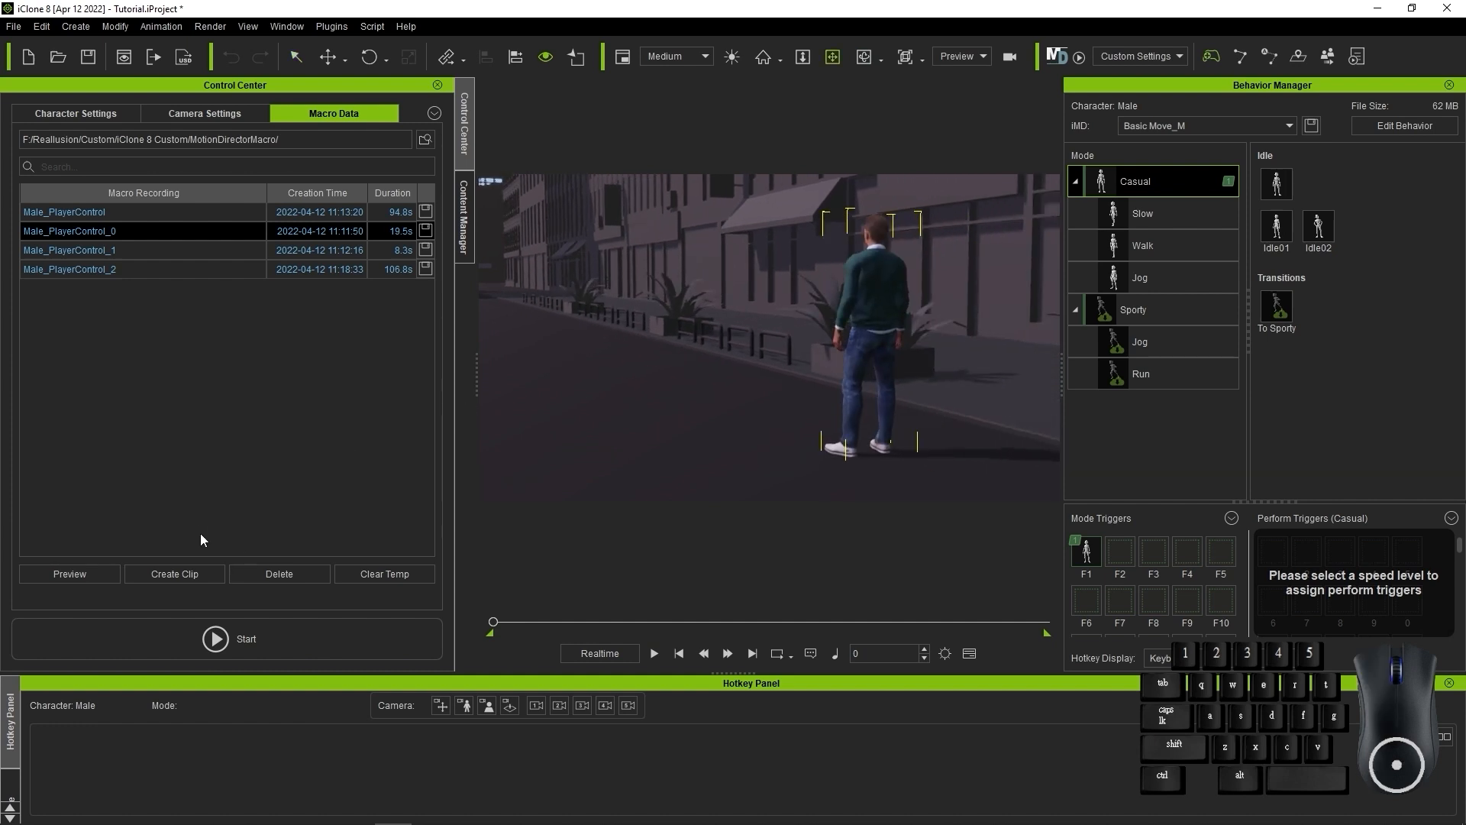
pyautogui.click(426, 232)
pyautogui.click(391, 319)
pyautogui.click(378, 256)
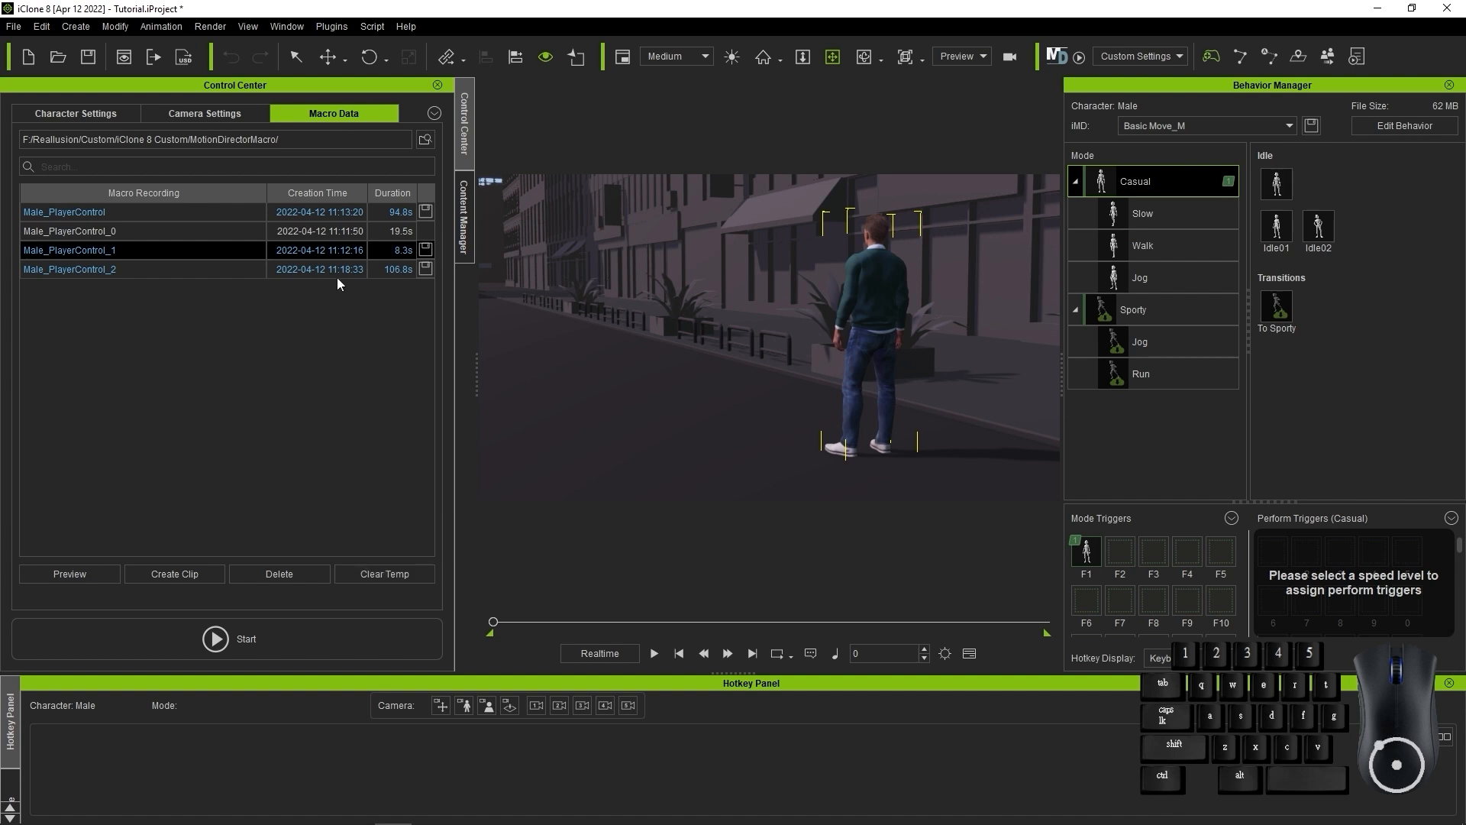
pyautogui.click(430, 573)
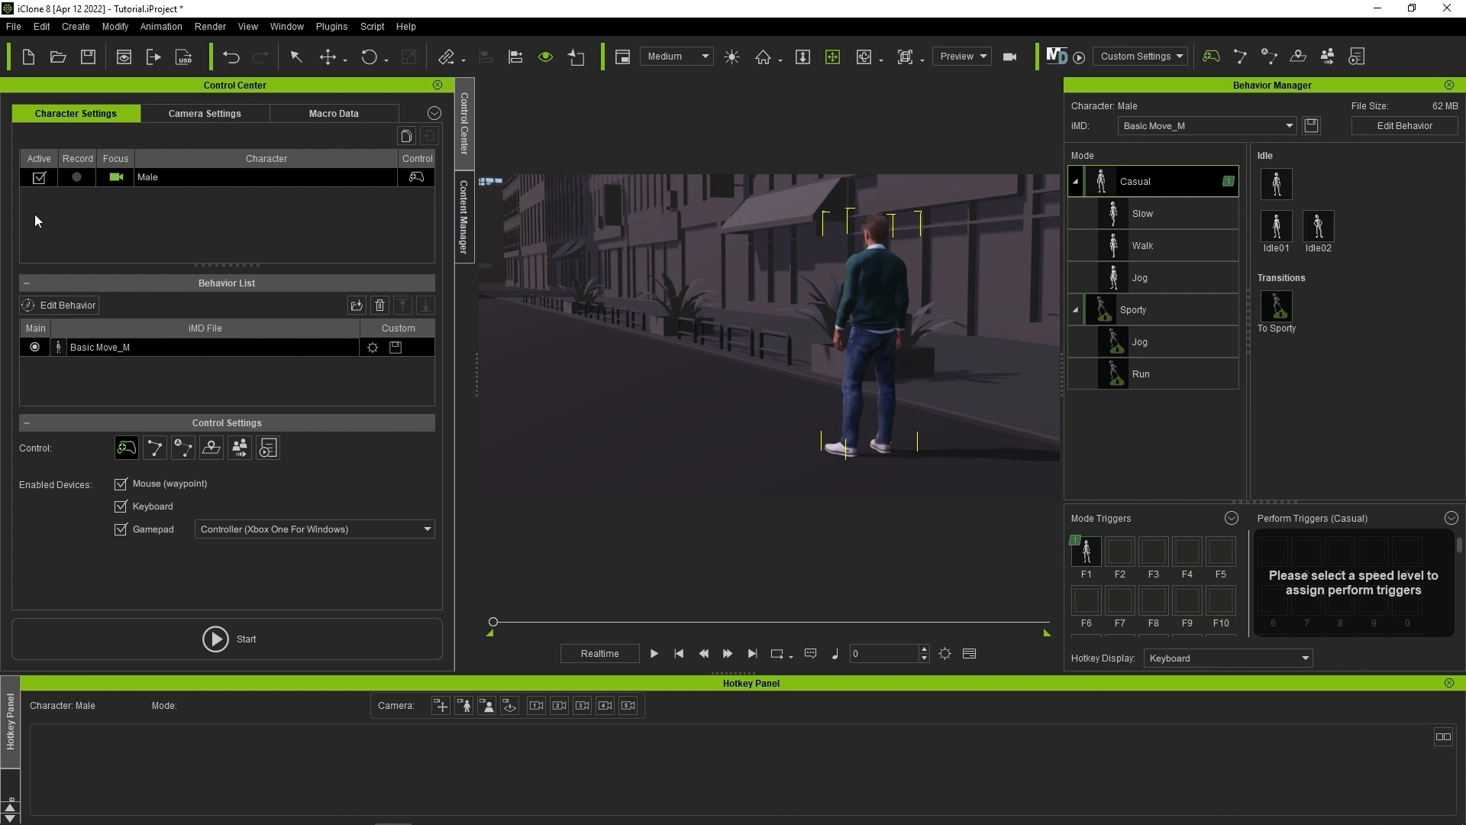
# Switch the Male character's Active state off and on again
pyautogui.click(39, 178)
pyautogui.click(39, 178)
# Select the saved Male_PlayerControl_0 recording in the macro data
pyautogui.click(354, 114)
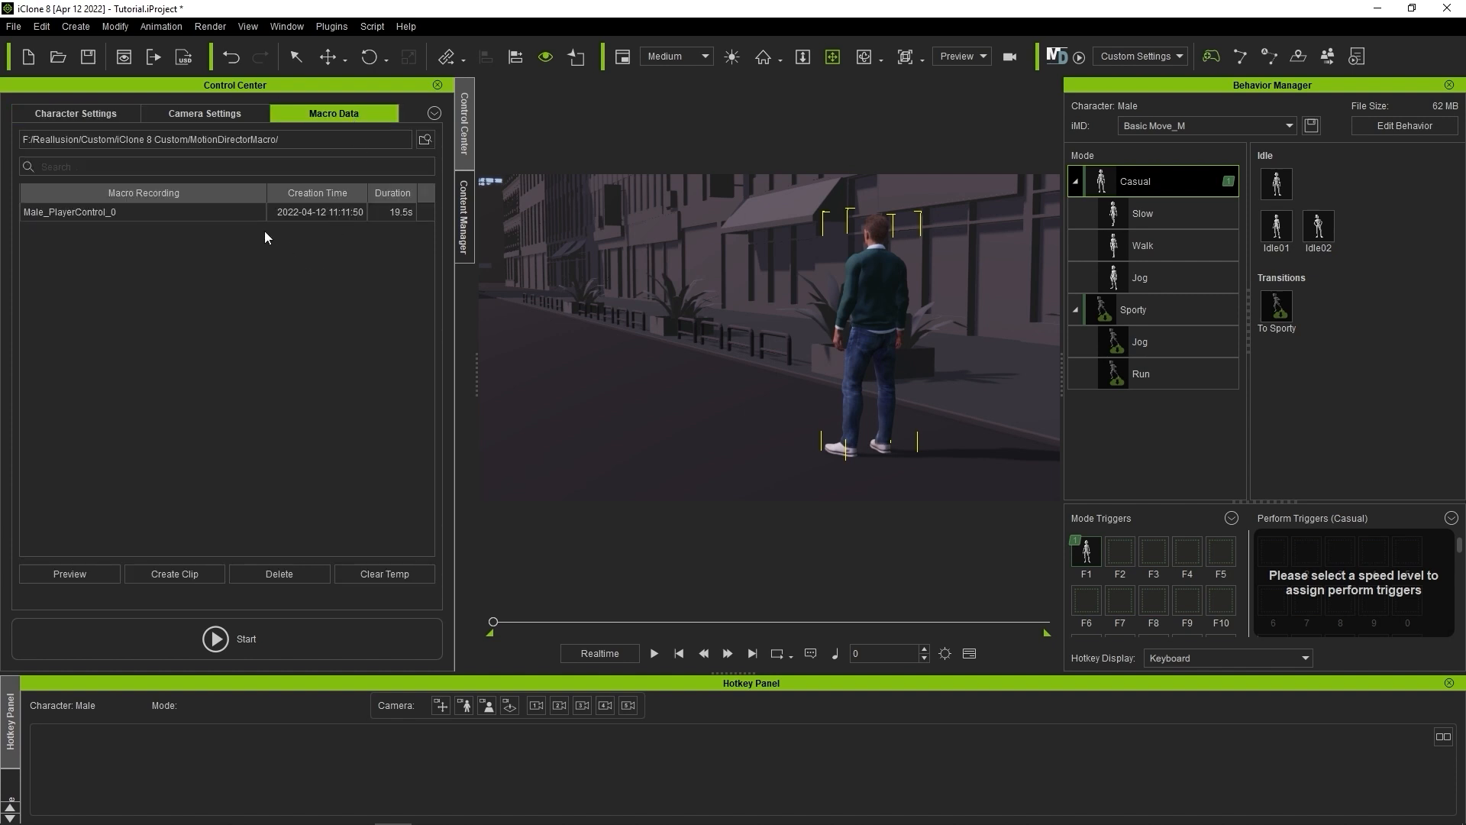
pyautogui.click(243, 215)
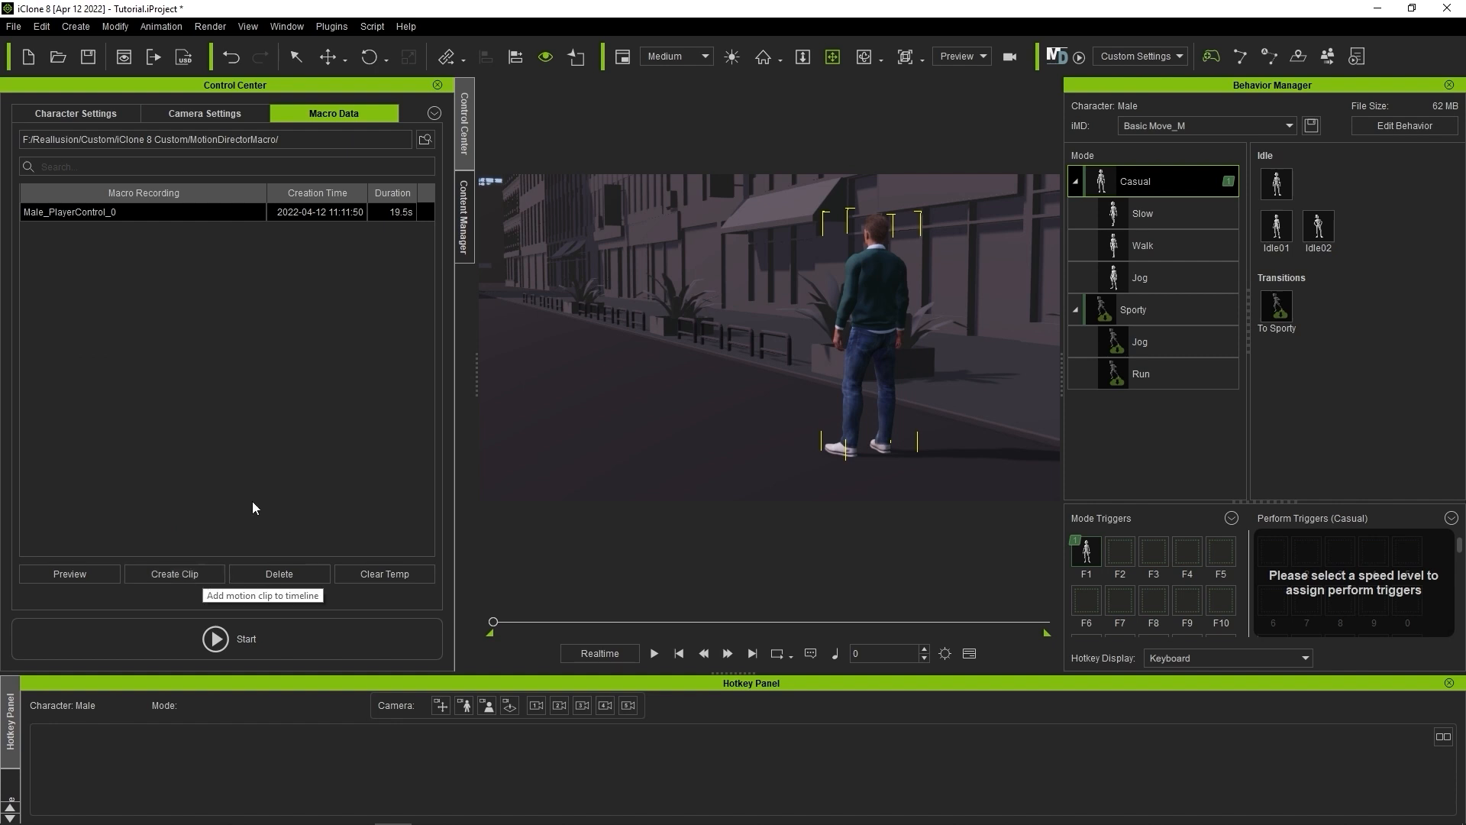
# View the gamepad device choices in the character settings and open the Behavior Manager's list of iMD files
pyautogui.click(103, 119)
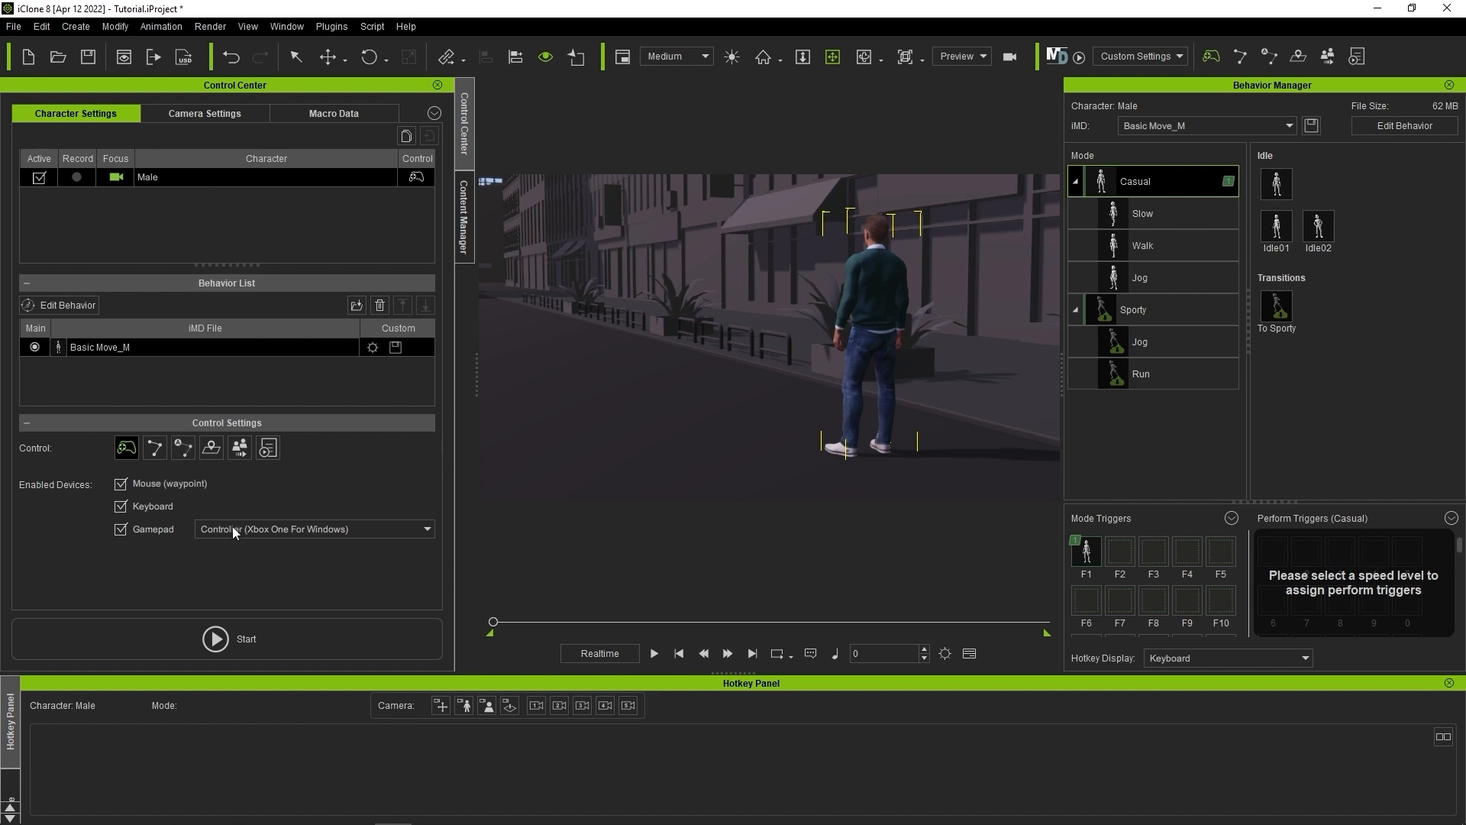
pyautogui.click(419, 532)
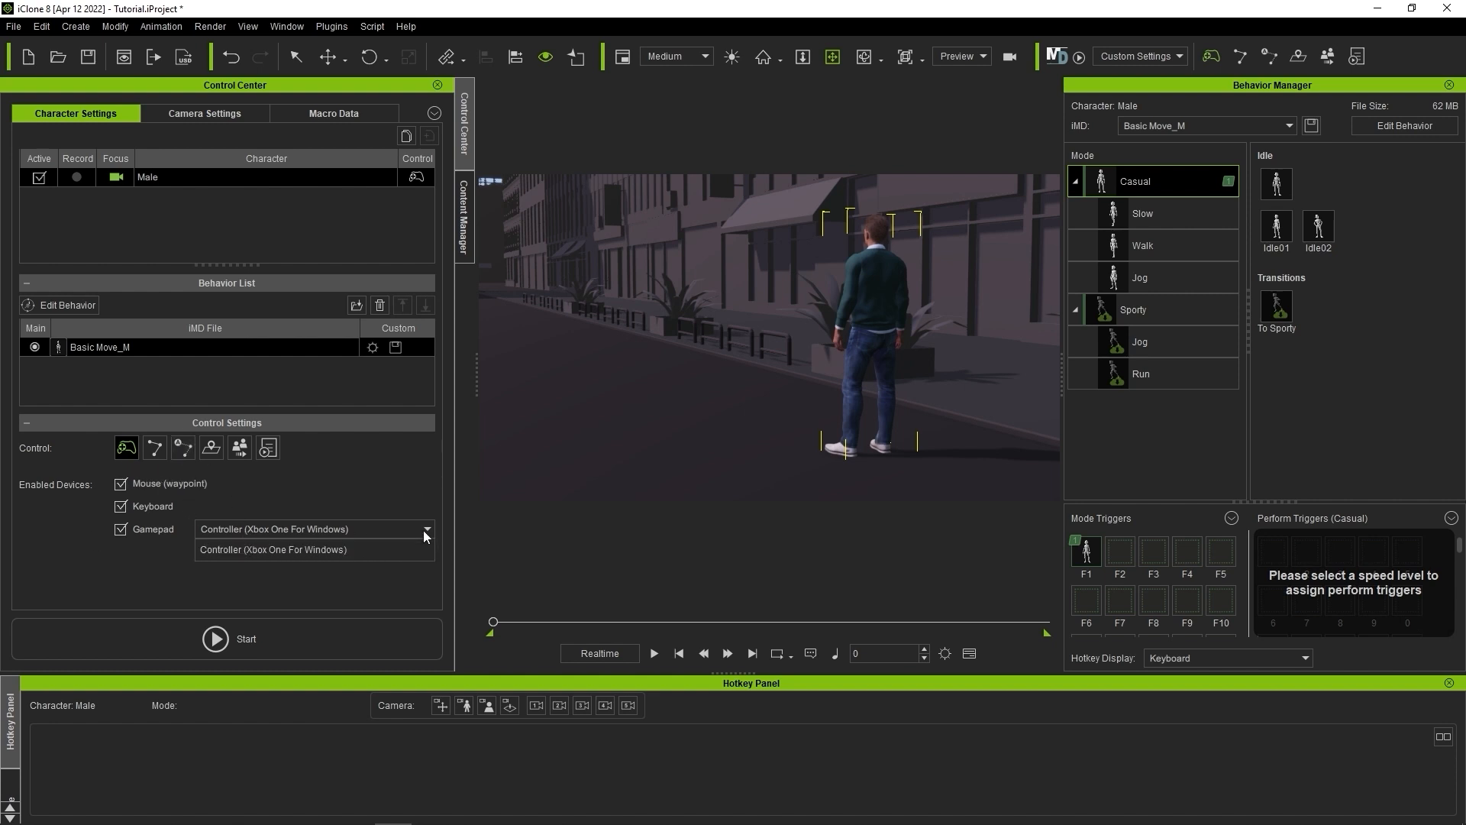
pyautogui.click(410, 586)
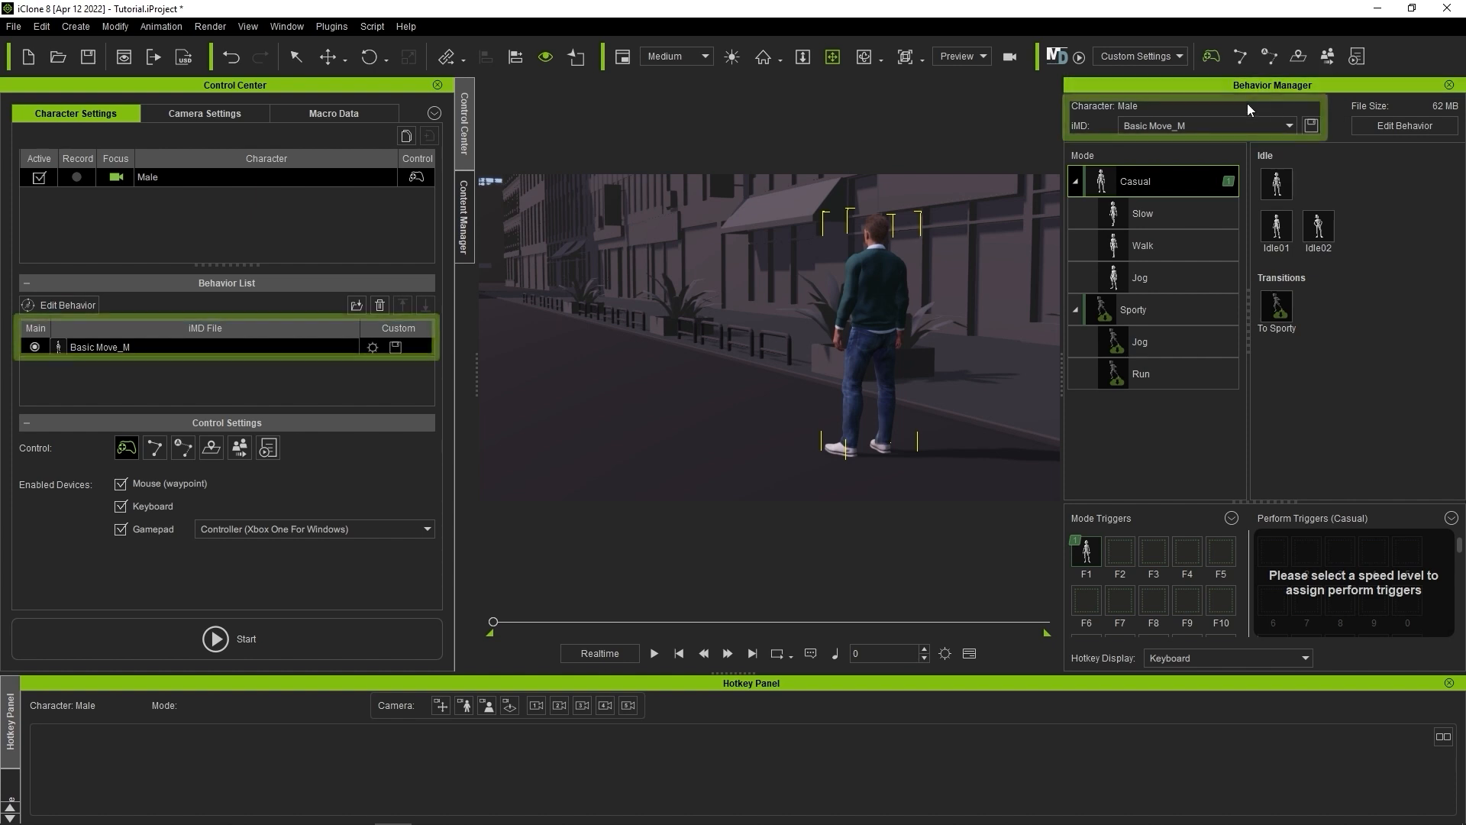
pyautogui.click(1289, 126)
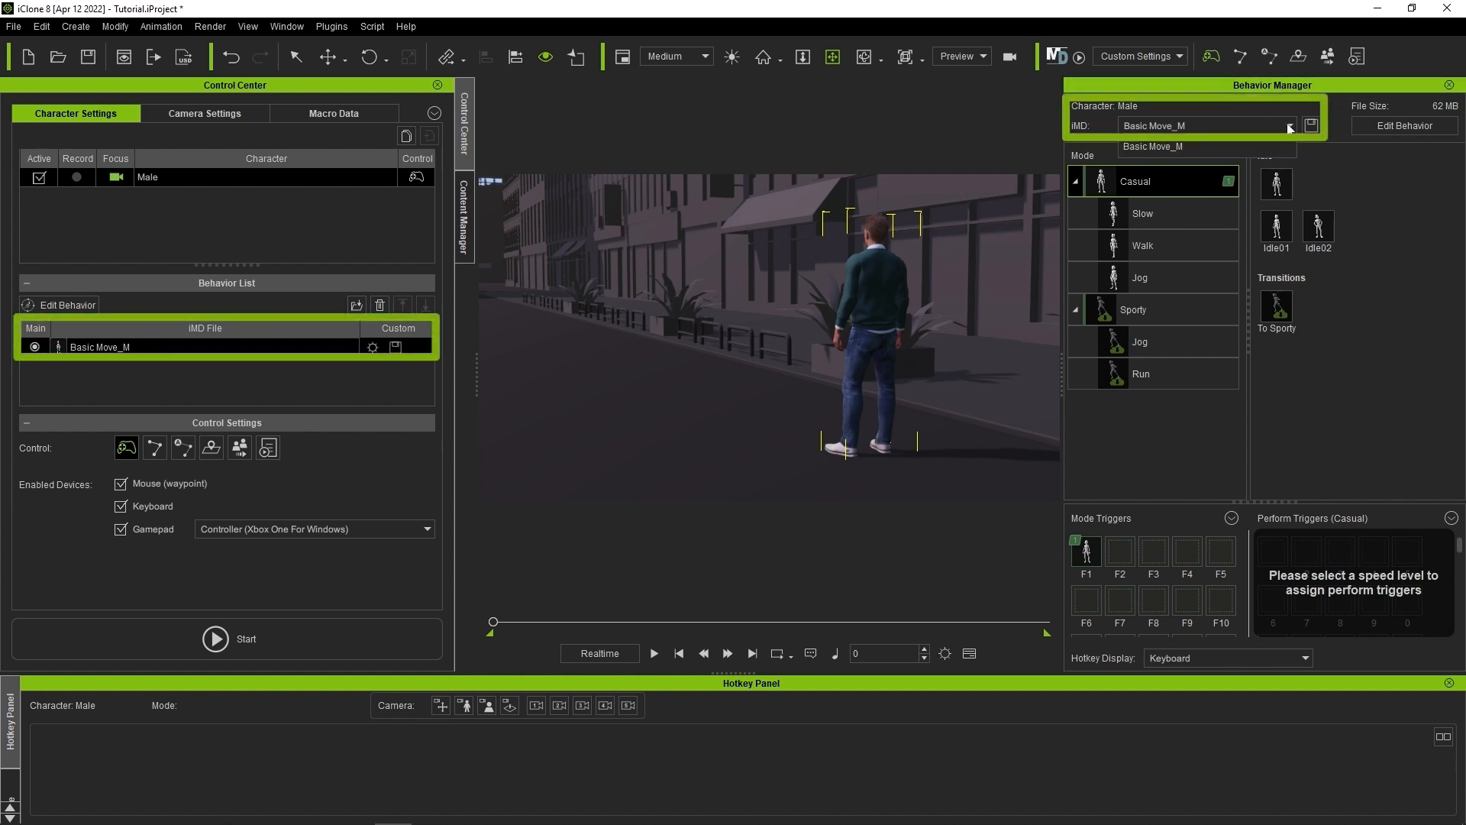
# Choose the Basic Move_M iMD and look through the perform motions of the Casual mode's Slow, Walk and Jog speed levels
pyautogui.click(1236, 148)
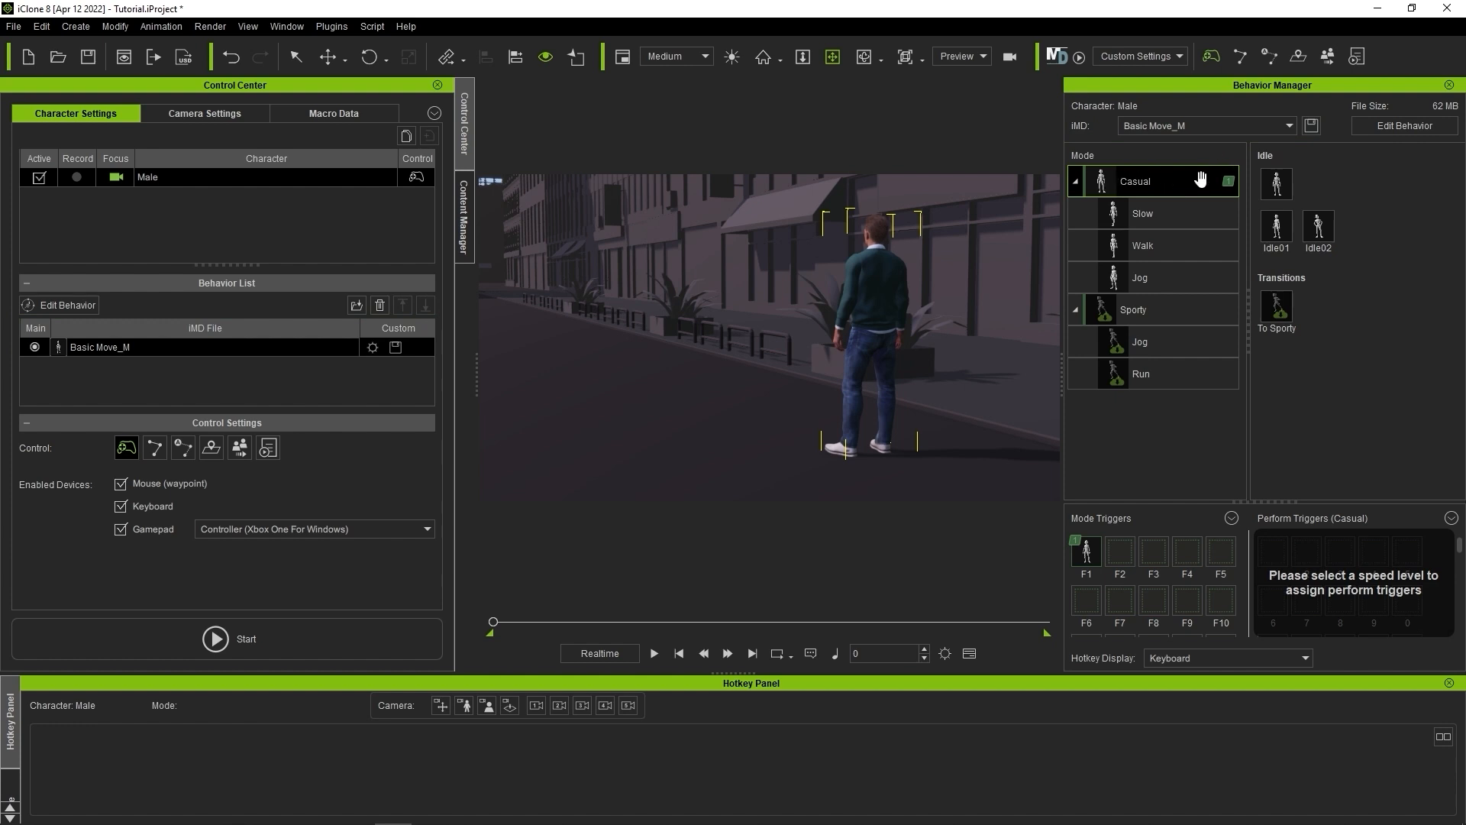
pyautogui.click(1213, 214)
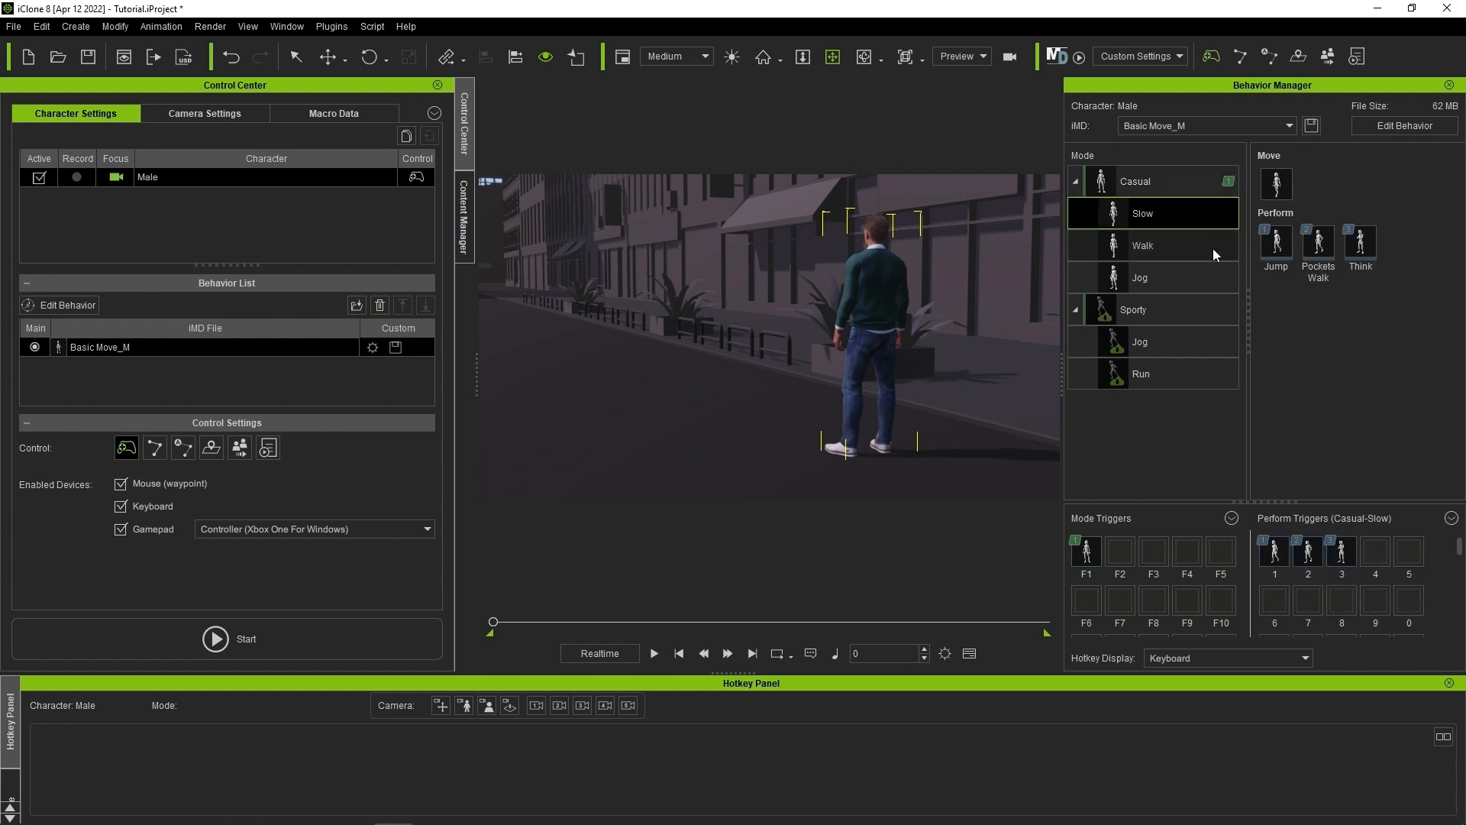
pyautogui.click(1213, 249)
pyautogui.click(1208, 282)
pyautogui.click(1202, 214)
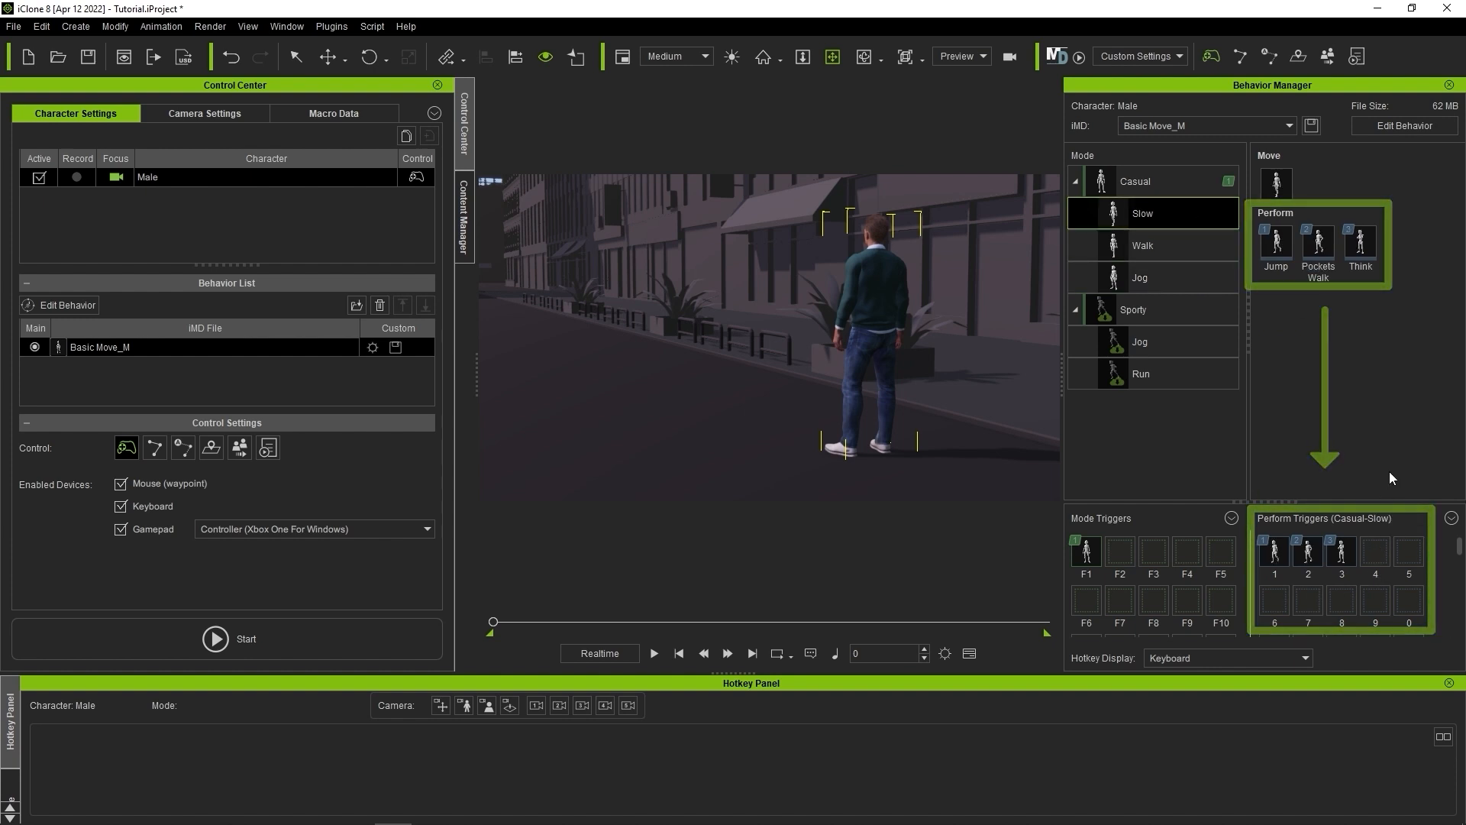
# Switch the trigger hotkey display to Controller (Xbox One For Windows) and back to Keyboard
pyautogui.click(1300, 656)
pyautogui.click(1290, 657)
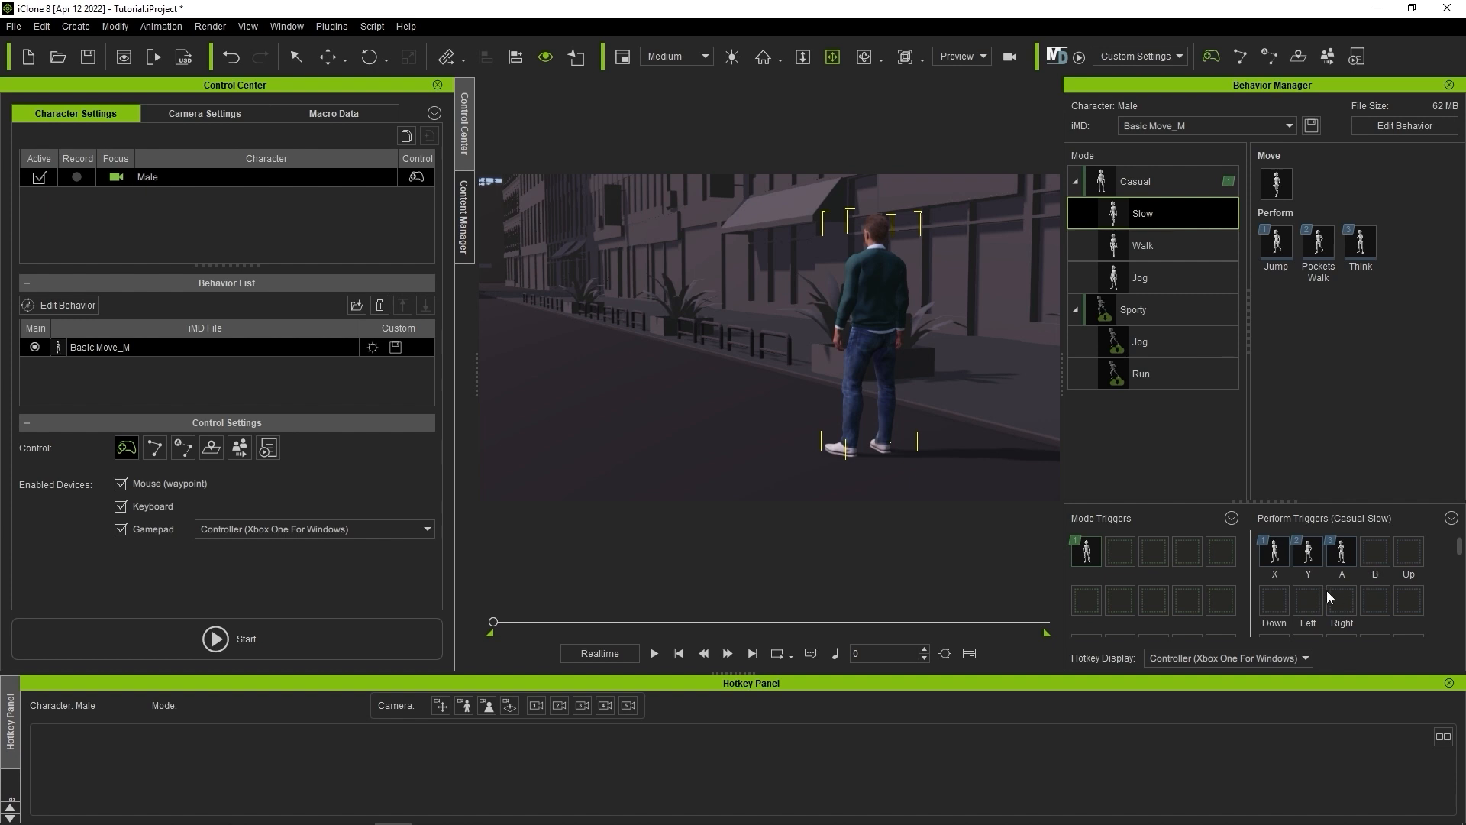
pyautogui.click(1290, 660)
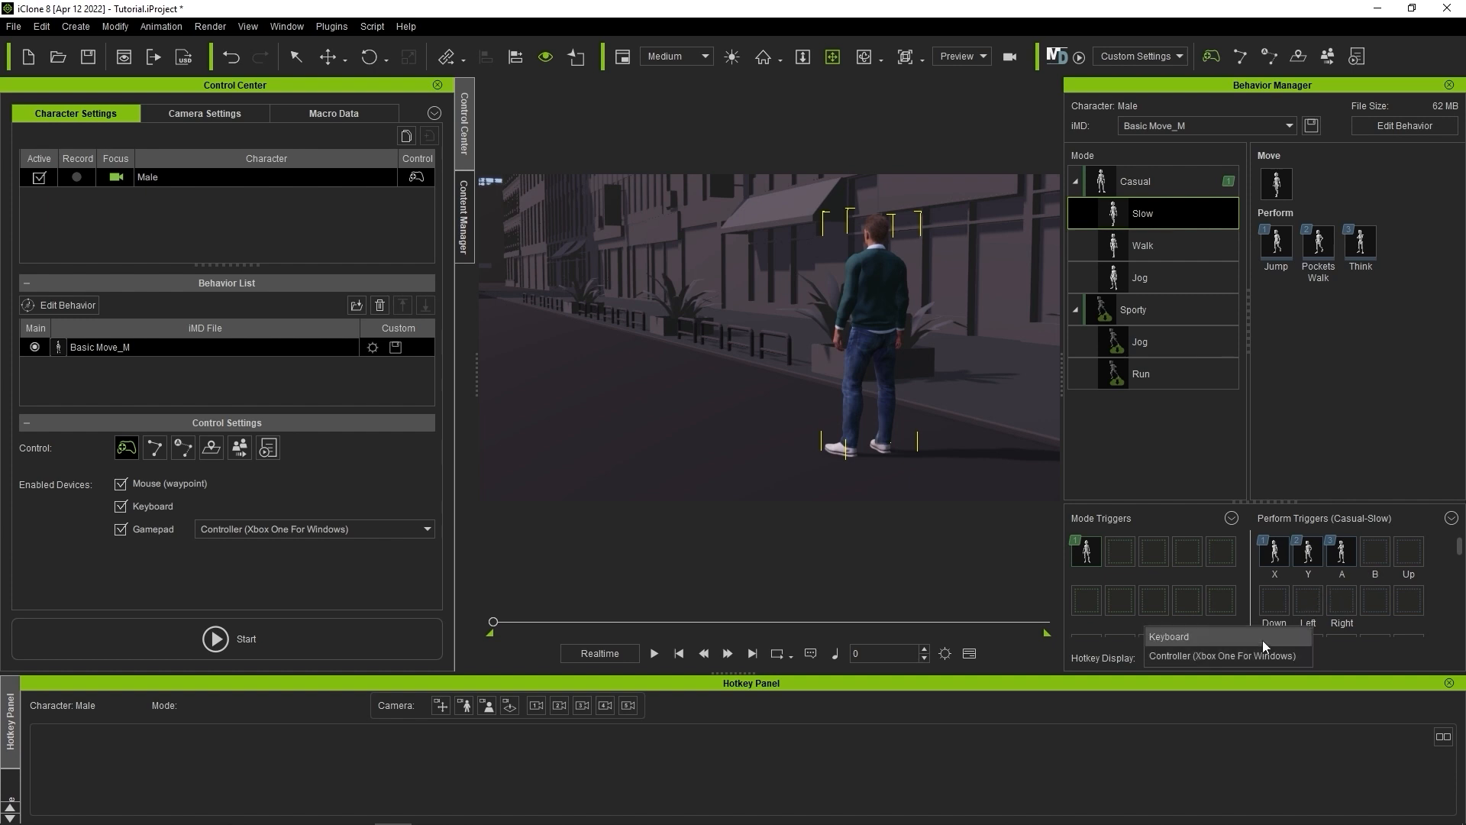
pyautogui.click(1261, 635)
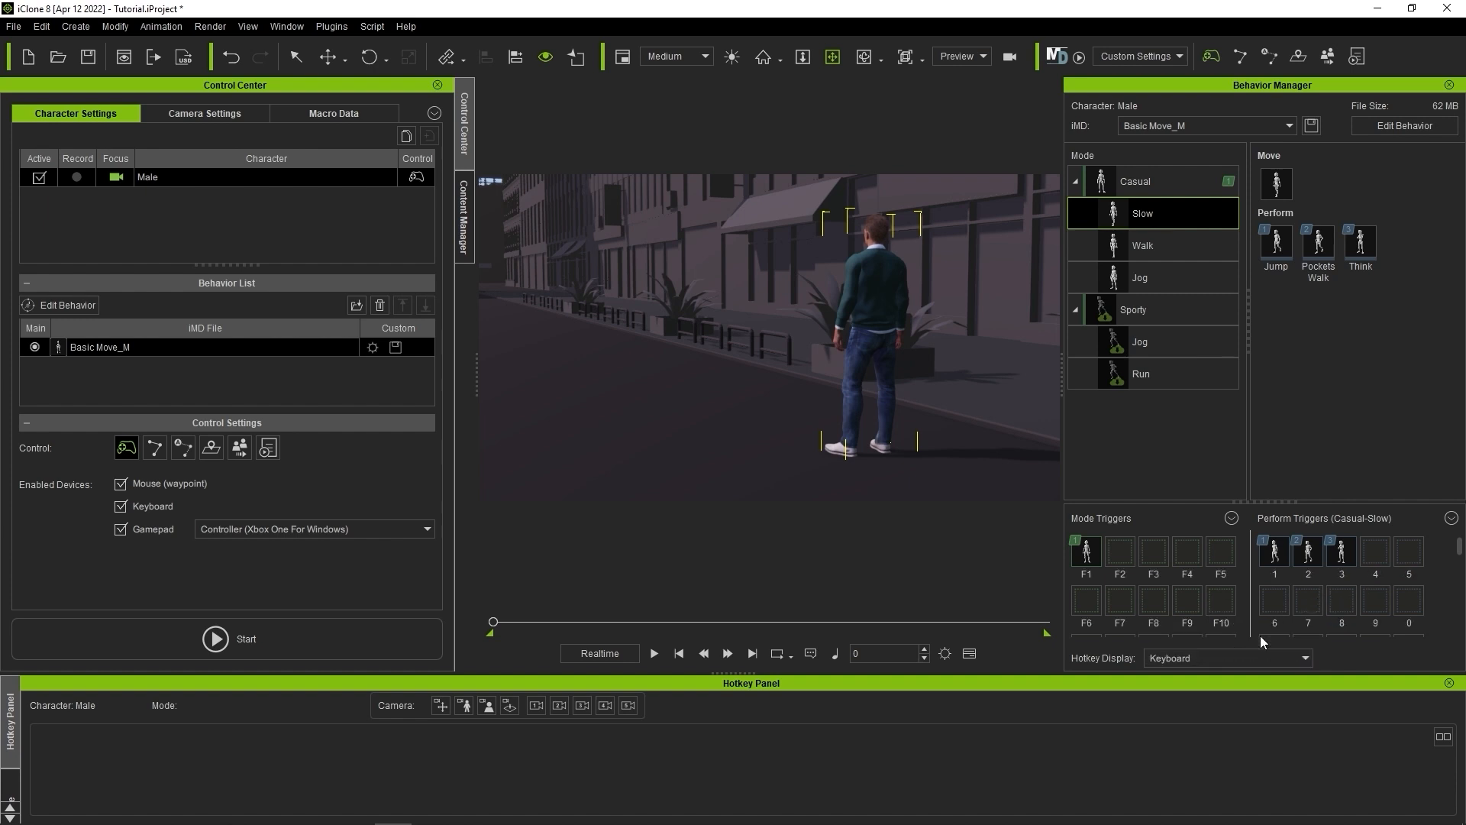
# Open the Hotkey Manager from the perform triggers, examine the mode and perform hotkey assignments, and close it
pyautogui.click(1451, 519)
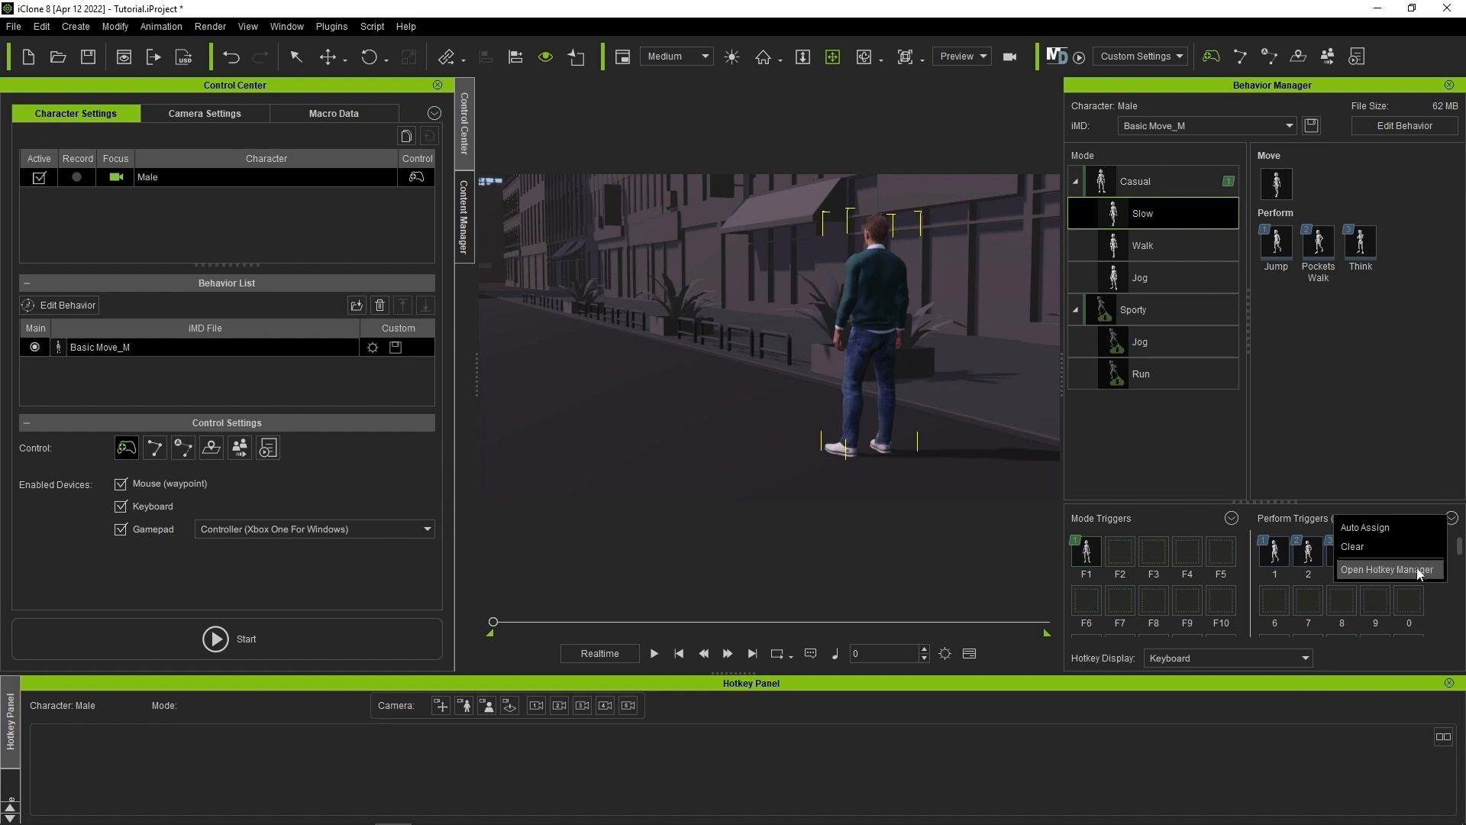
pyautogui.click(1386, 570)
pyautogui.moveTo(980, 331); pyautogui.dragTo(970, 585)
pyautogui.scroll(-1, 982, 376)
pyautogui.scroll(-4, 977, 382)
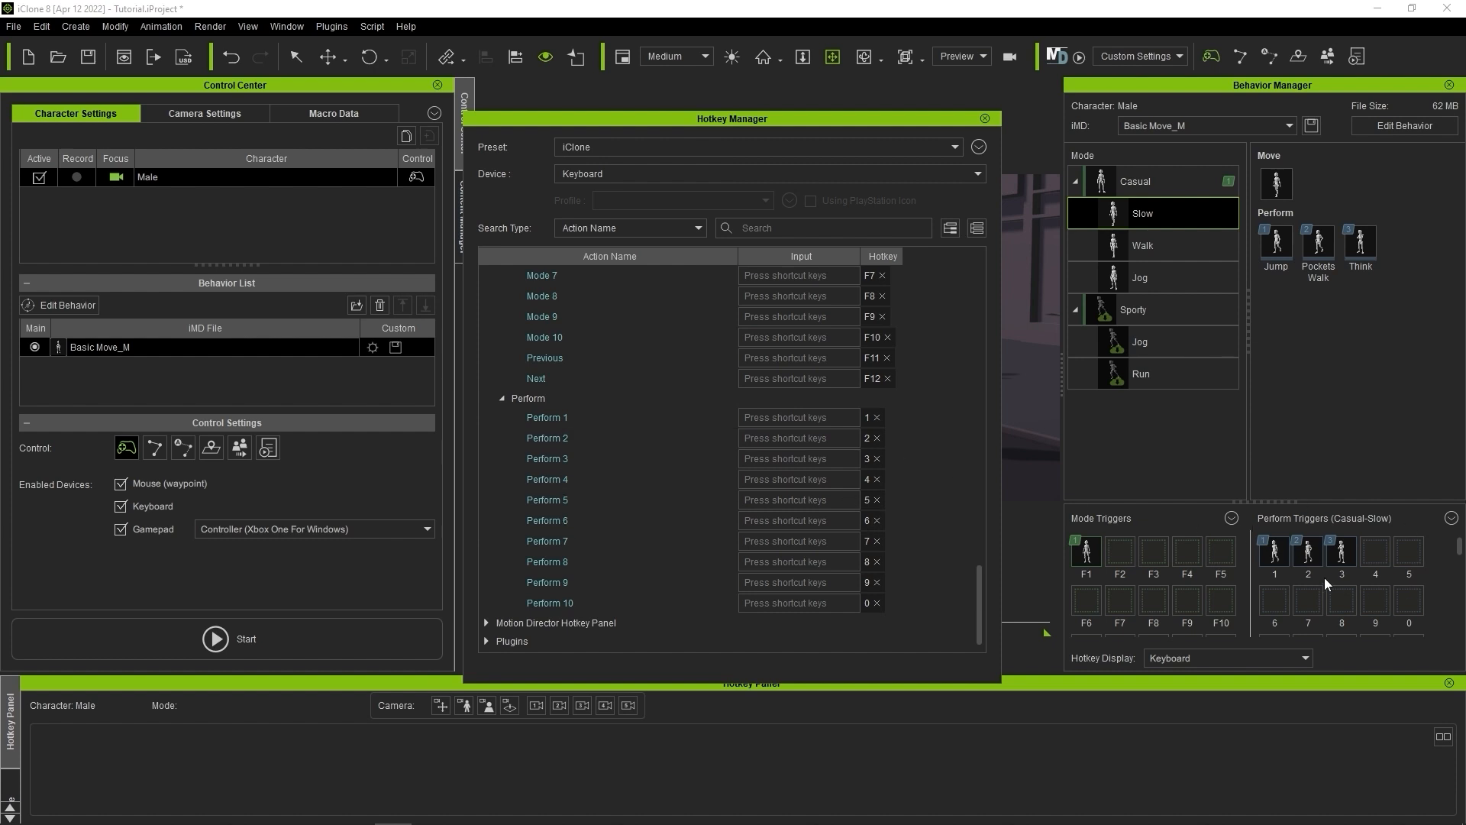
pyautogui.click(983, 119)
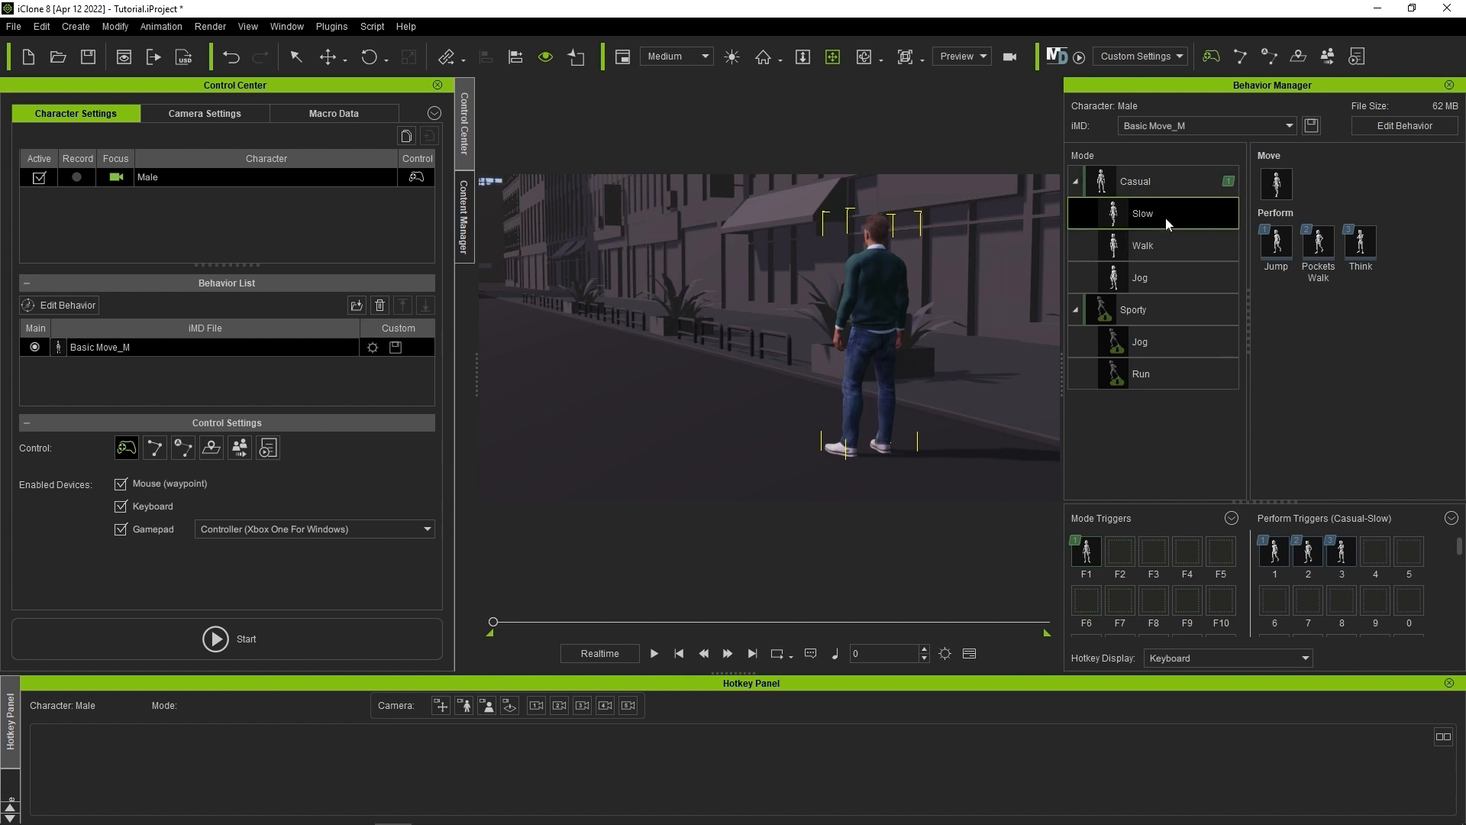
# Start editing the Basic Move_M behavior, toggle the Casual mode's Slow level off and on, and select the Sporty mode
pyautogui.click(1426, 132)
pyautogui.click(1224, 214)
pyautogui.click(1223, 214)
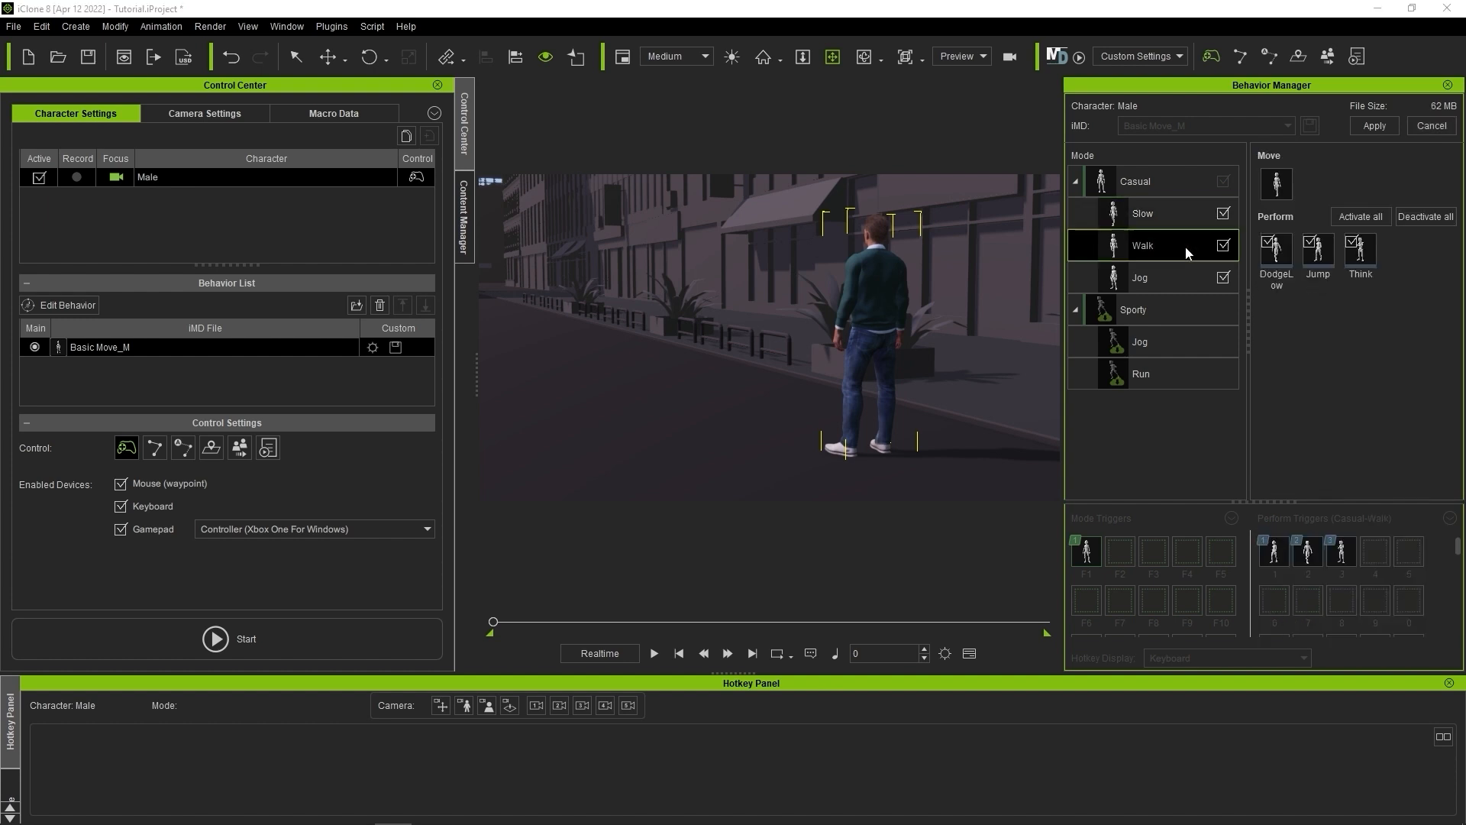
pyautogui.click(1197, 310)
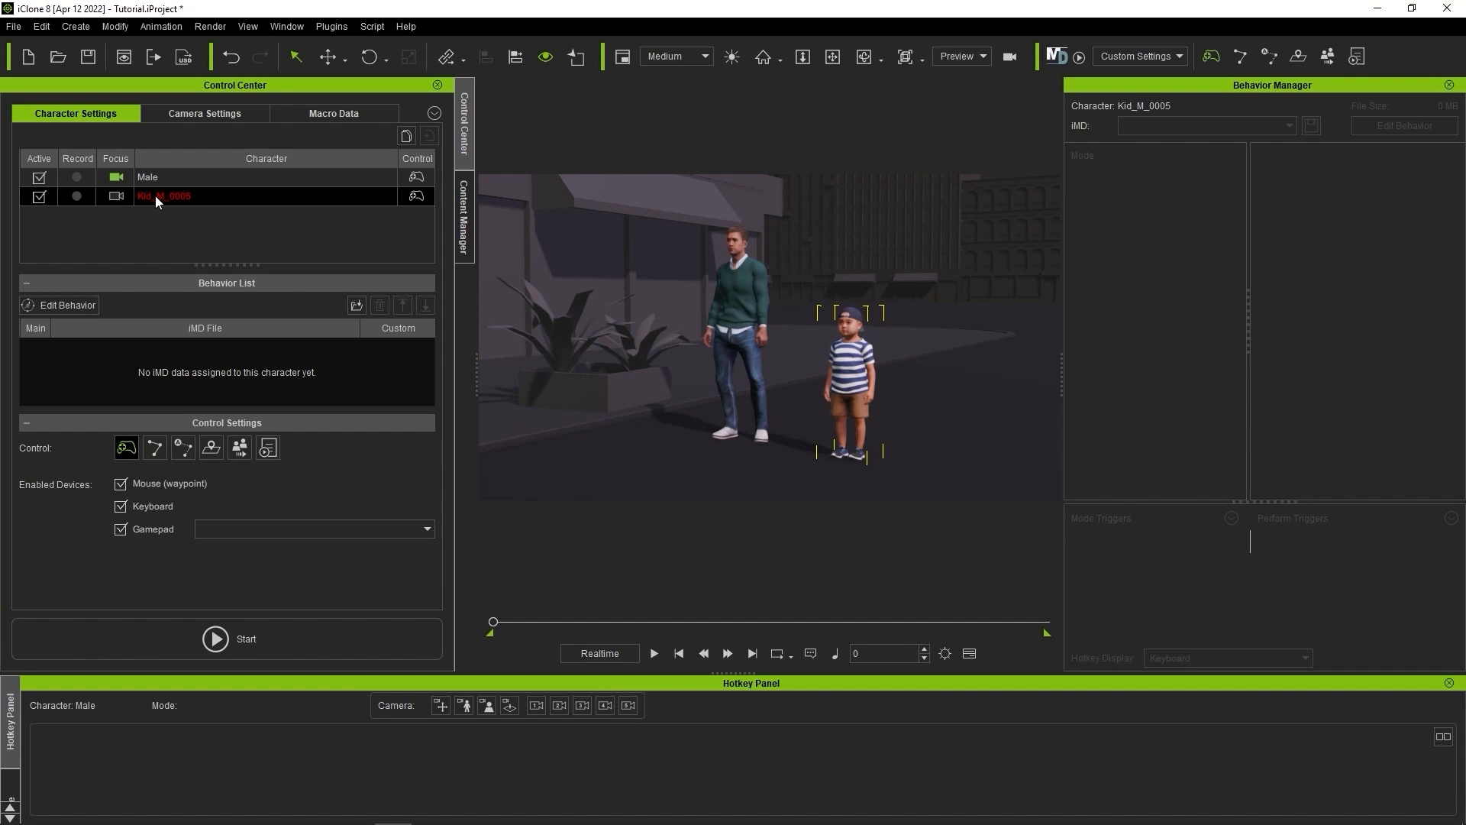
# Apply Lite Move Walk_M.iMD to the Kid_M_0005 character and view the perform motions of its Casual Walk level
pyautogui.moveTo(200, 198)
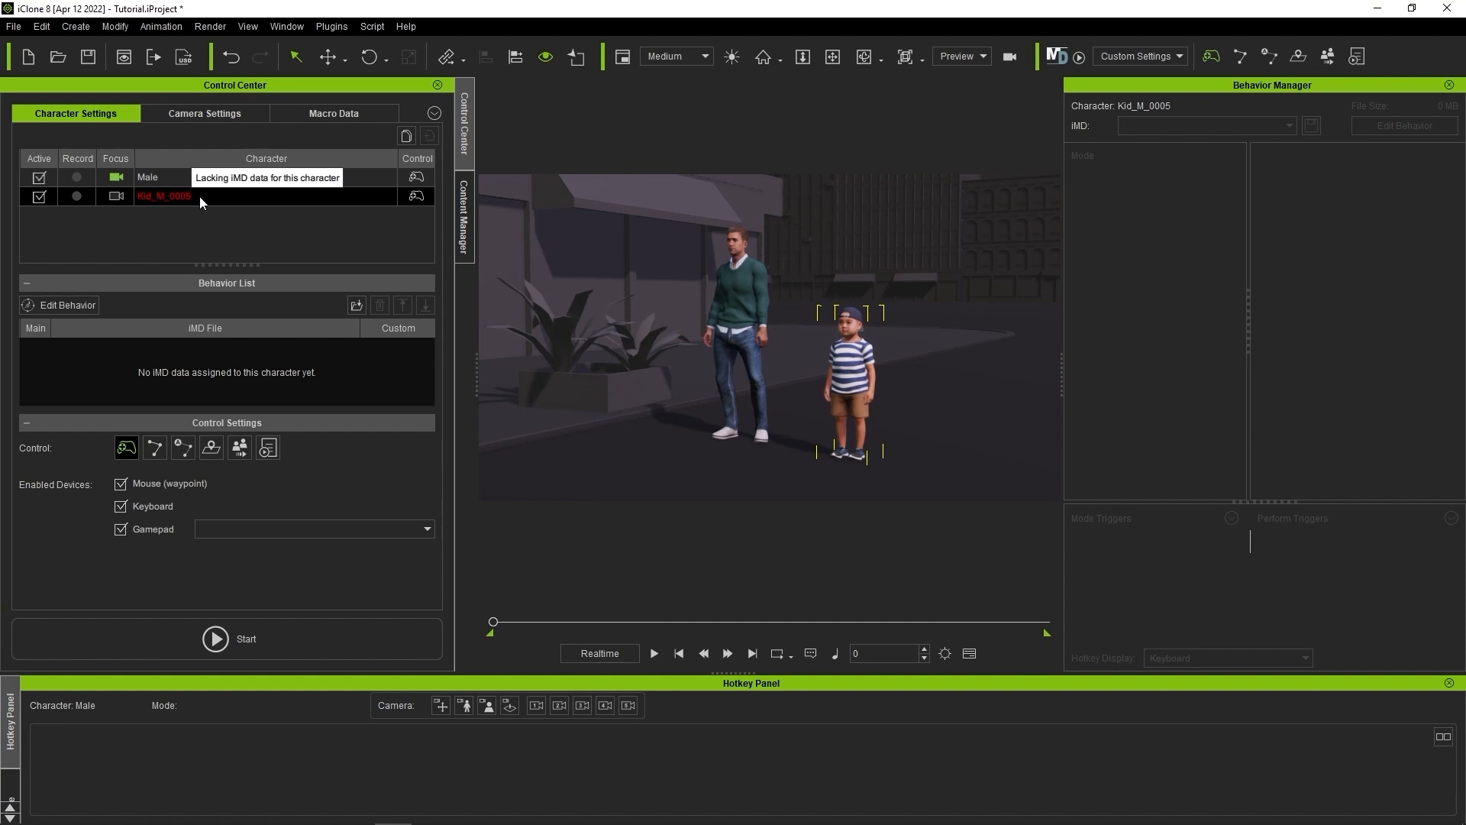
pyautogui.click(470, 231)
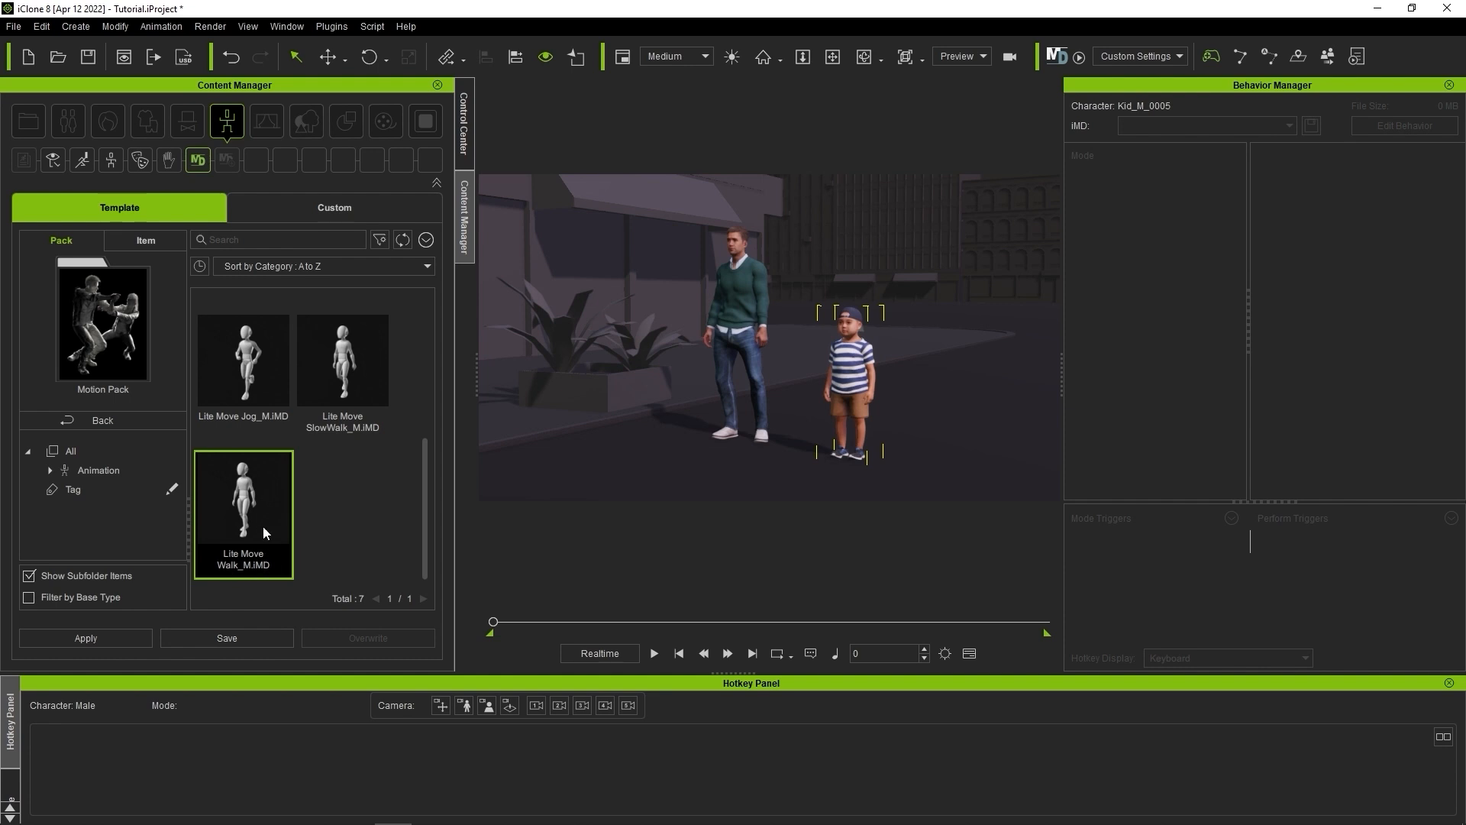
pyautogui.moveTo(262, 506); pyautogui.dragTo(854, 378)
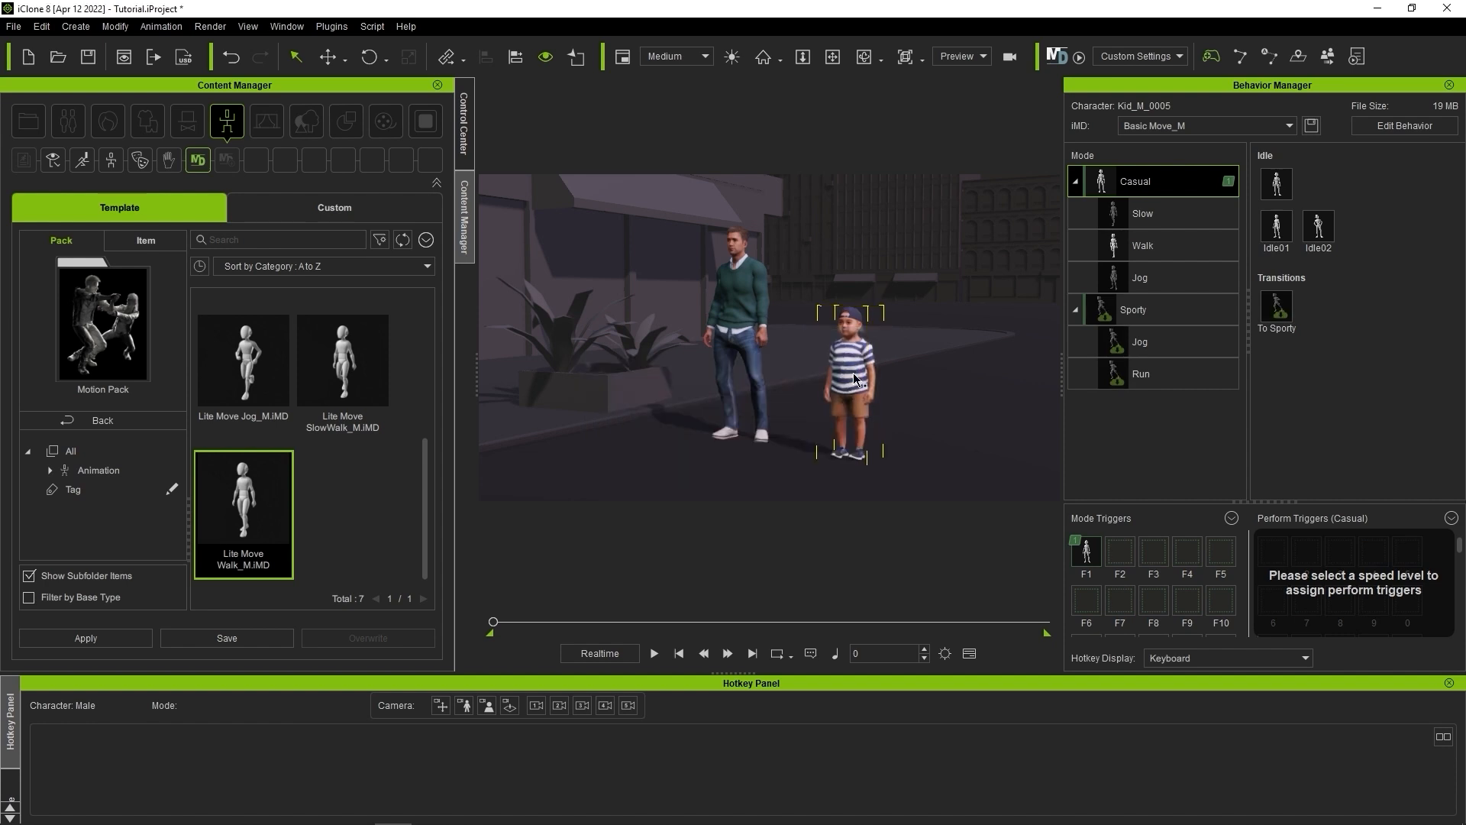
pyautogui.click(1180, 245)
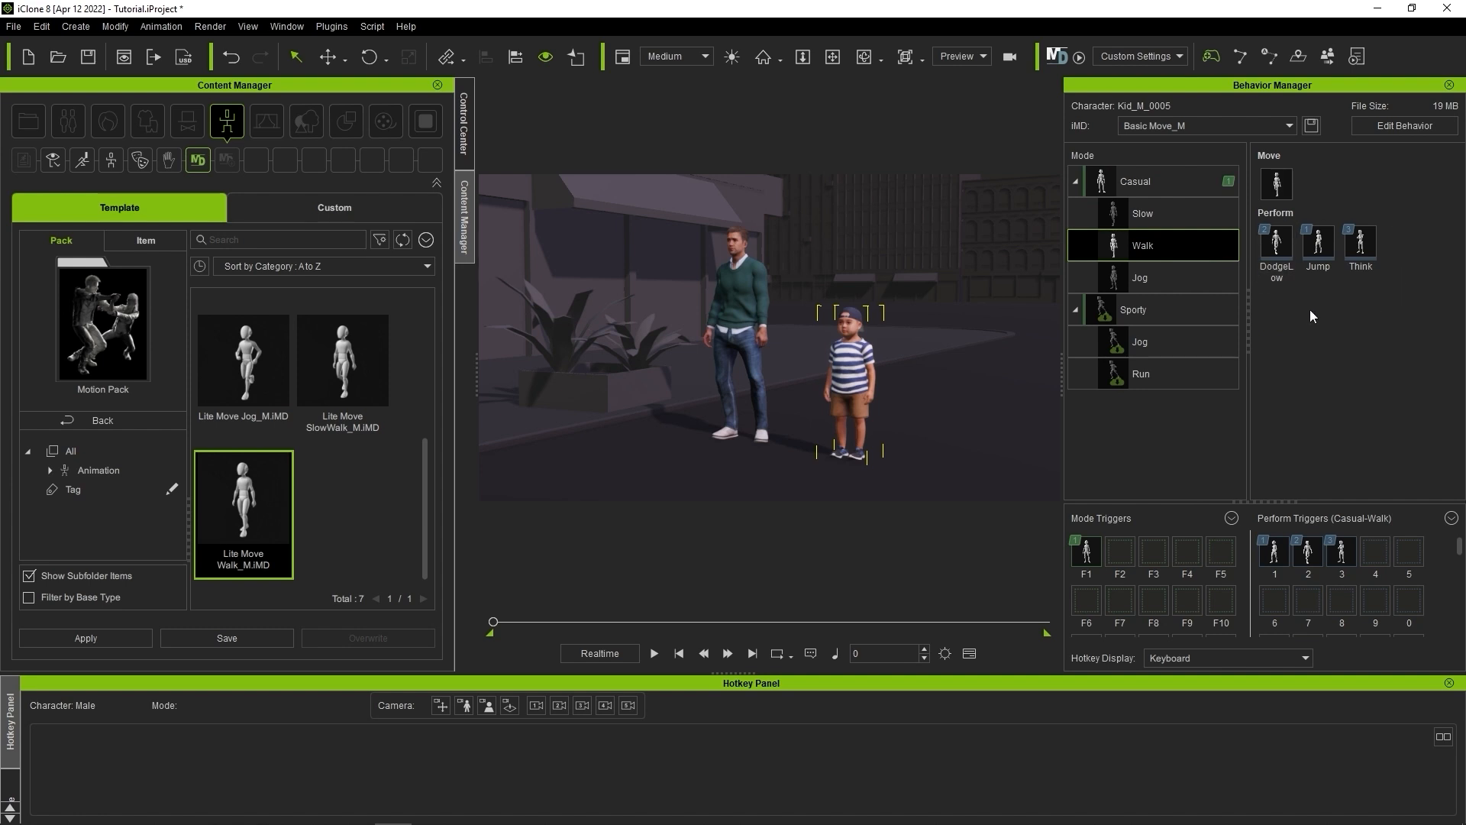
# Deactivate the Male character, set the camera focus to Kid_M_0005 and select Kid_M_0005 in the character list
pyautogui.click(464, 141)
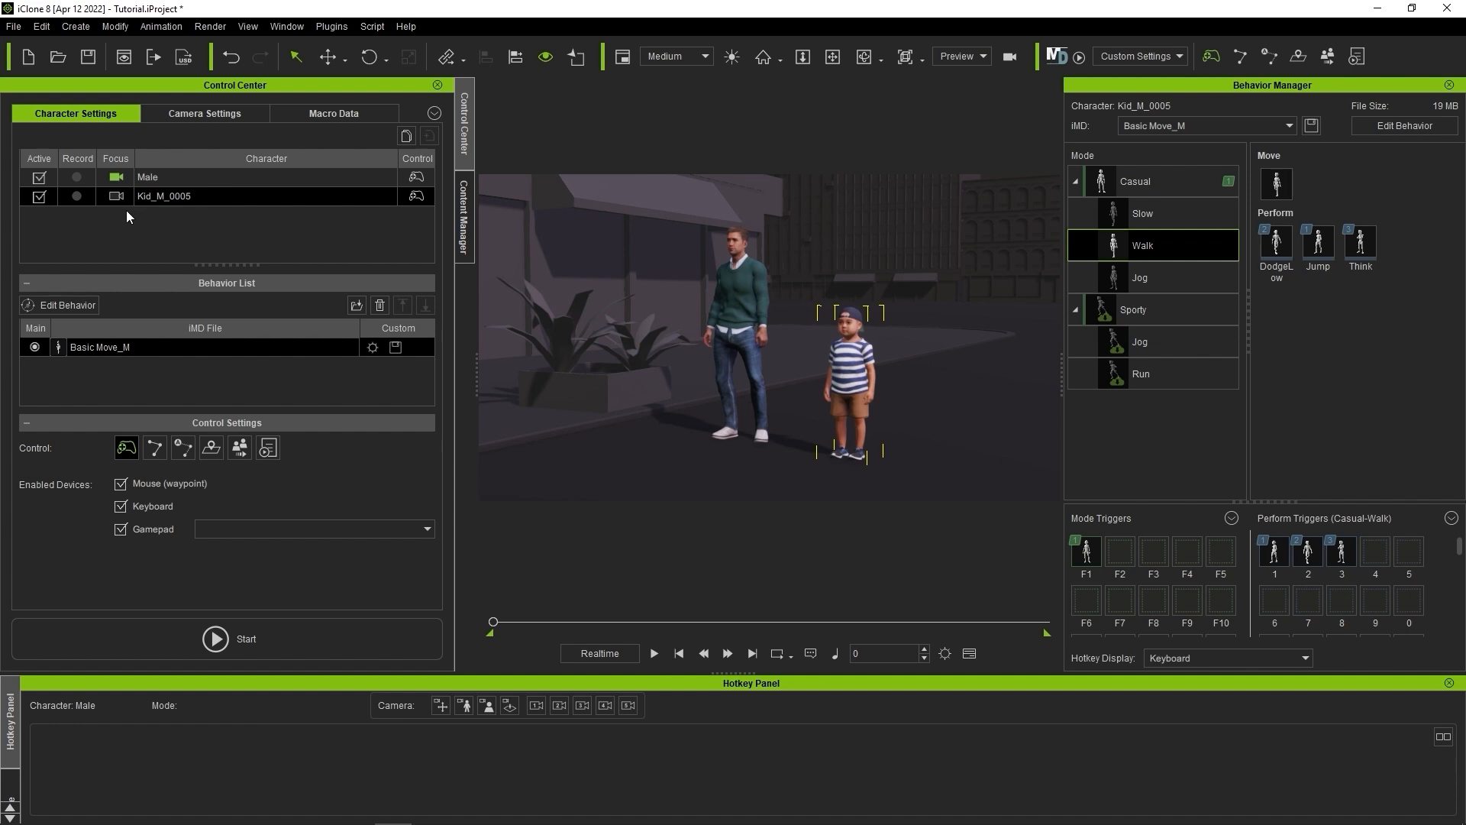
pyautogui.click(43, 181)
pyautogui.click(38, 177)
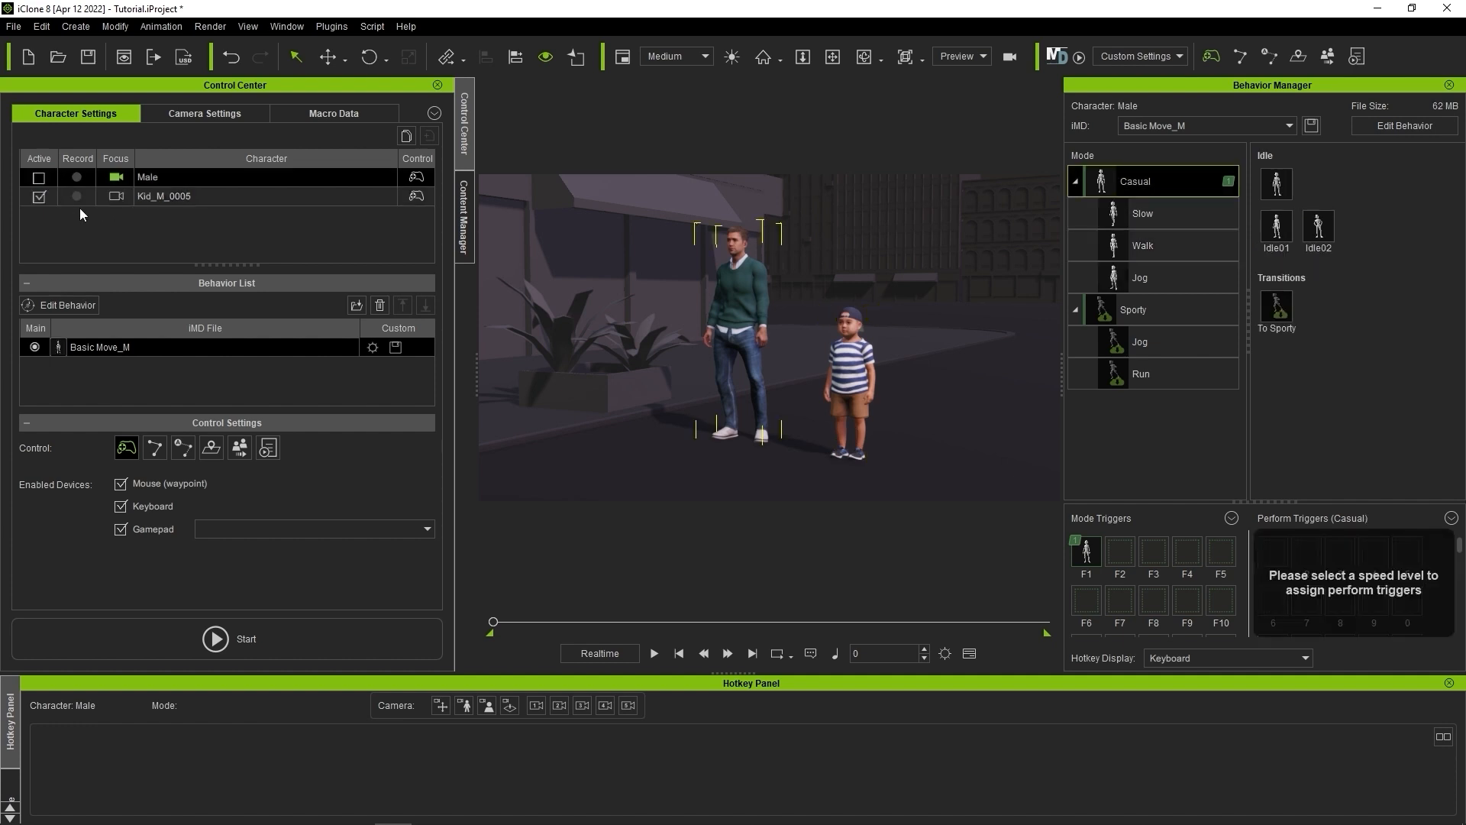
pyautogui.click(116, 196)
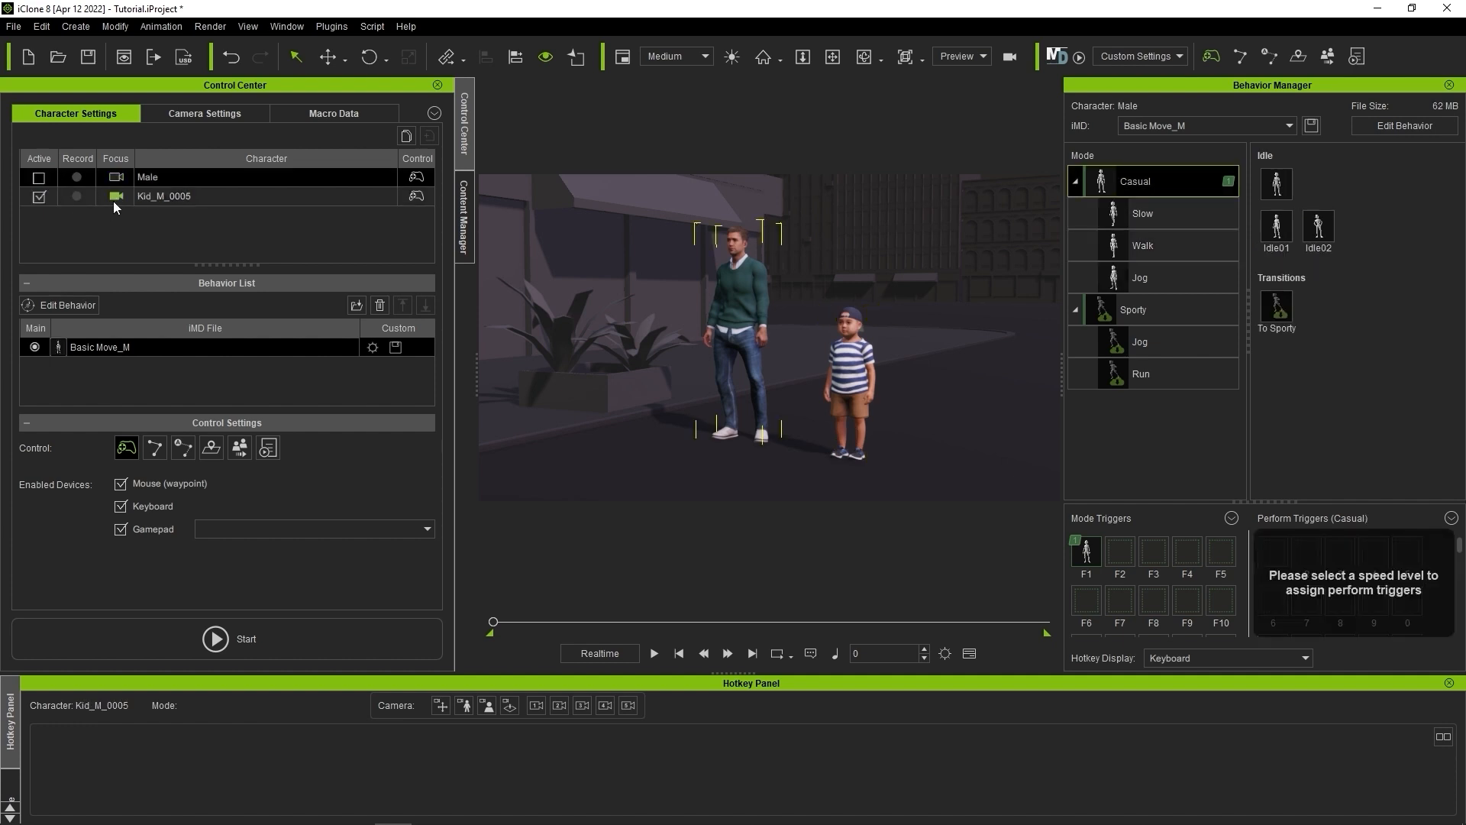
pyautogui.click(202, 200)
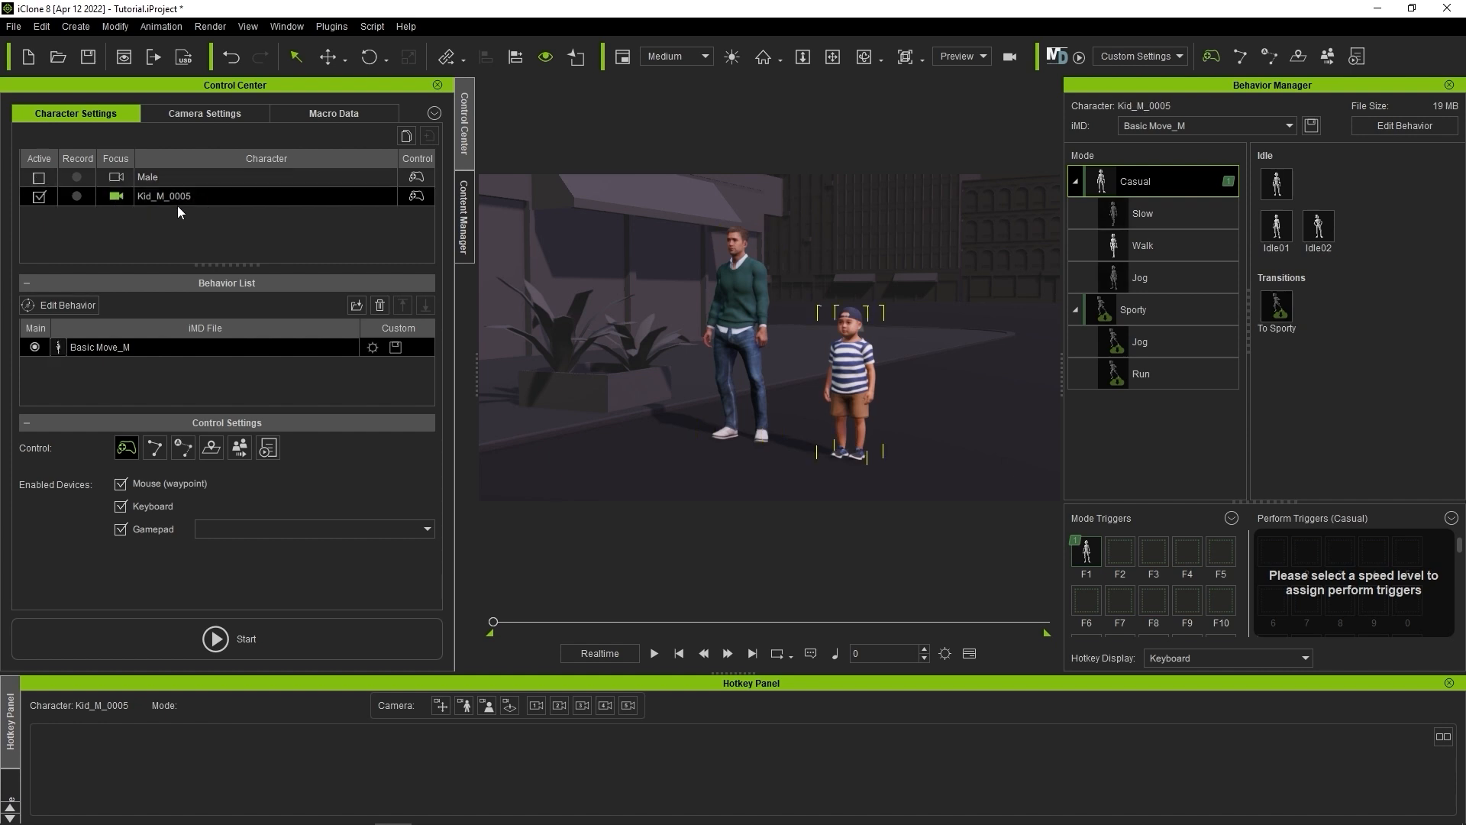
# Start Motion Director with Kid_M_0005, turn on Show Trajectory and walk the character
pyautogui.click(361, 638)
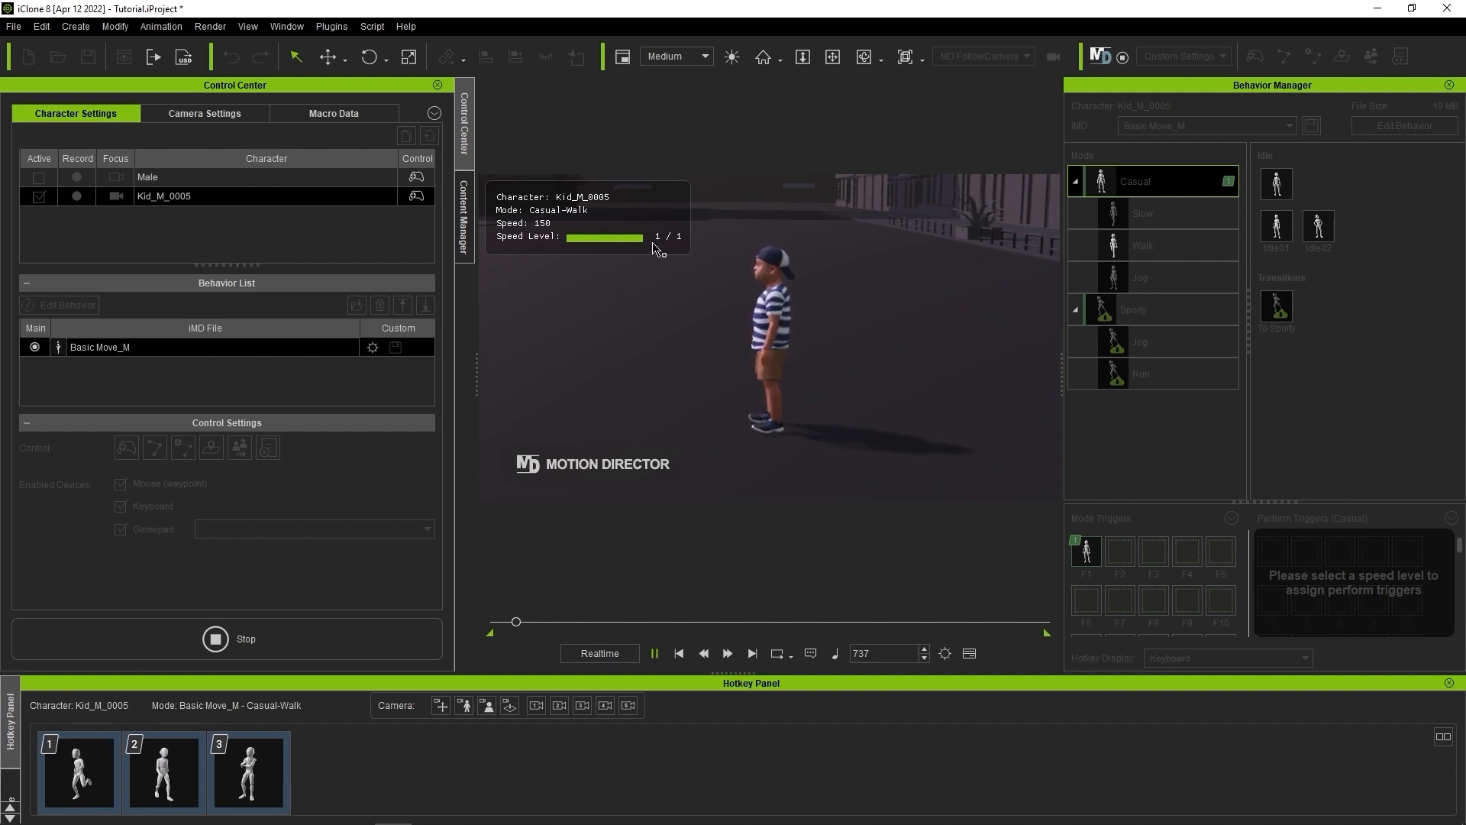
pyautogui.click(434, 113)
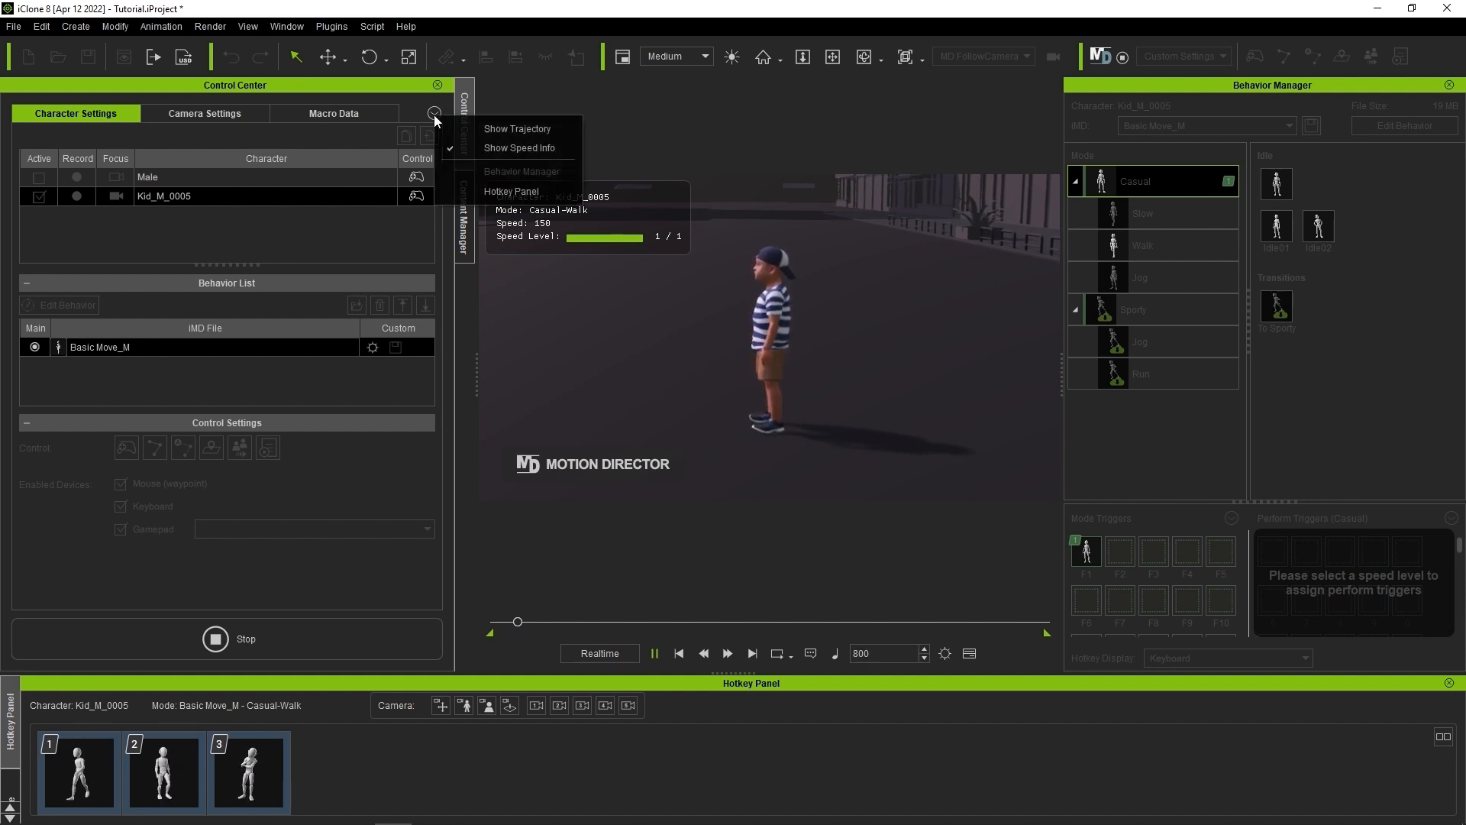
pyautogui.click(558, 130)
pyautogui.press('a')
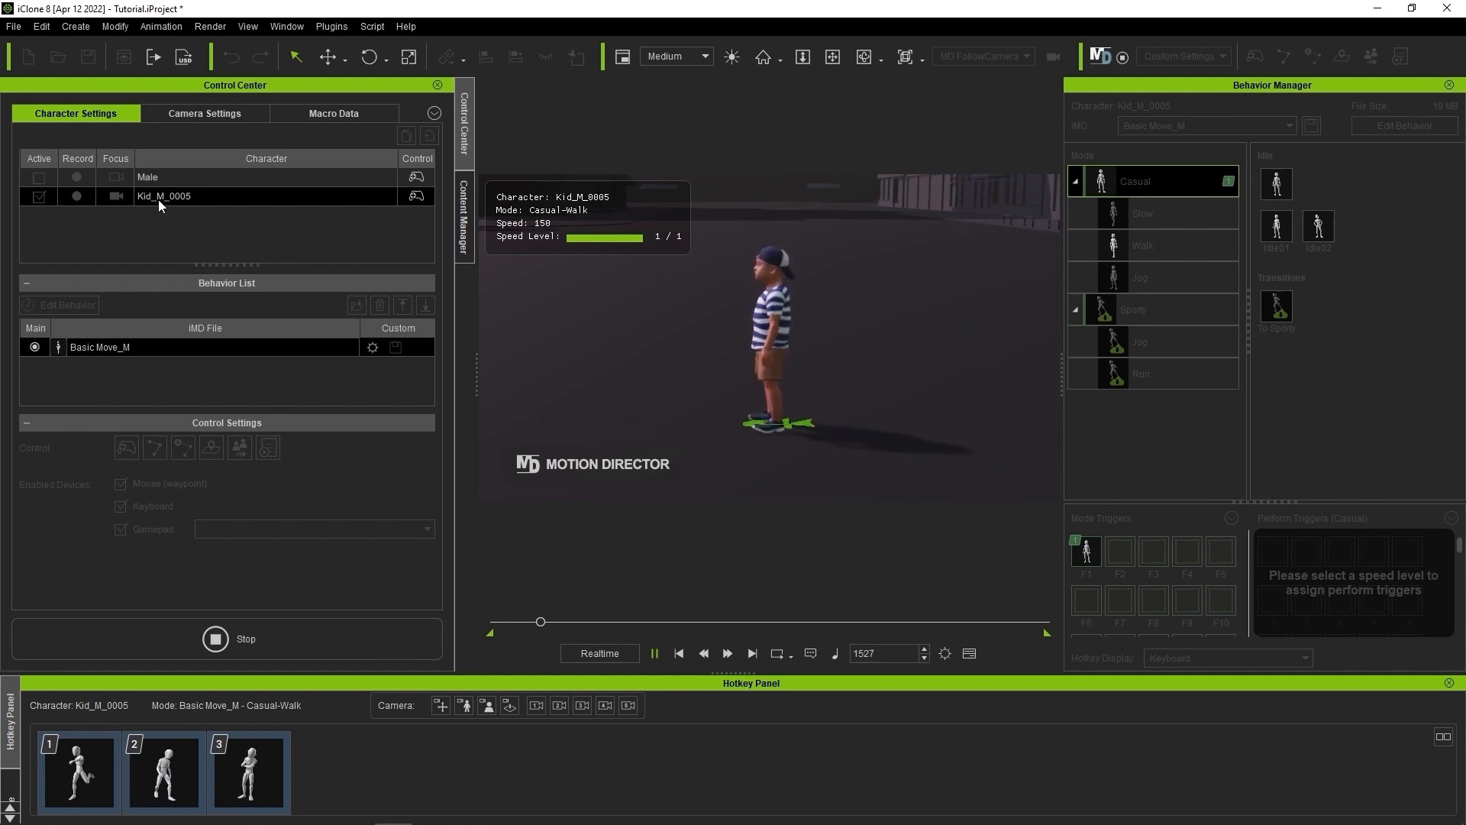
# Set the Walk matching speed of Kid_M_0005 to 76 cm/sec in the iMD data settings while the character walks
pyautogui.click(372, 347)
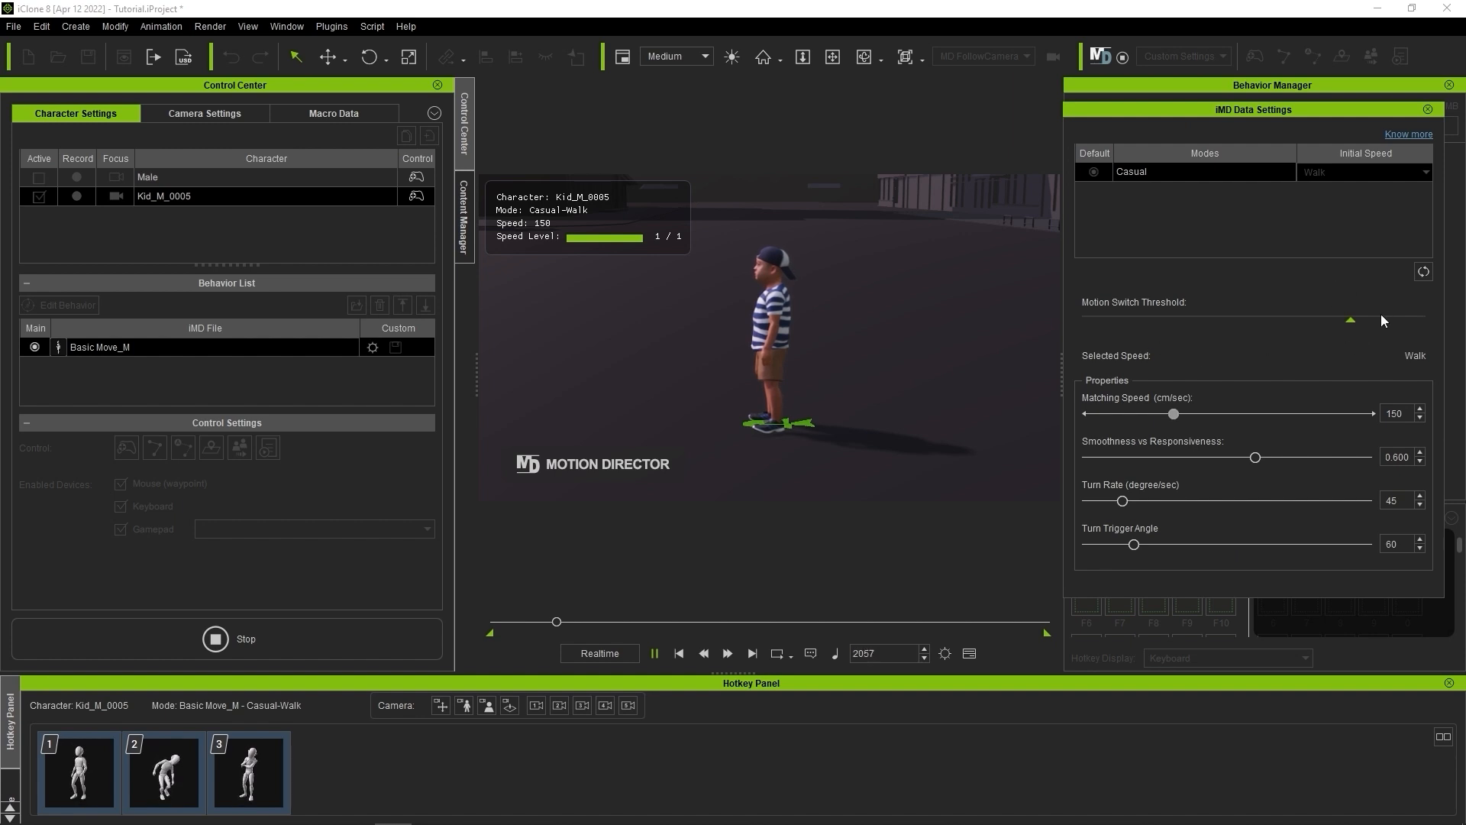
pyautogui.press('a')
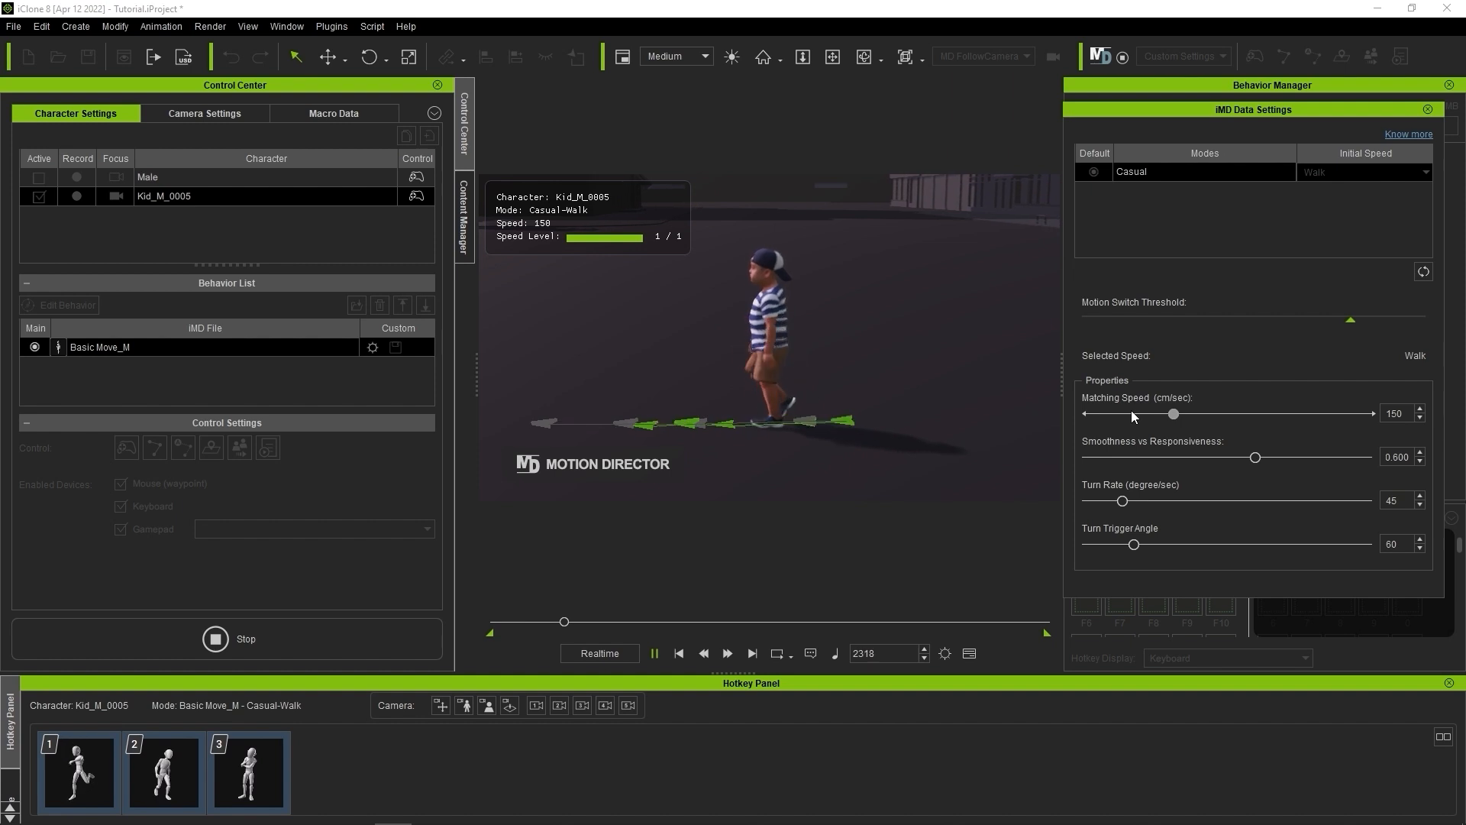
pyautogui.moveTo(1174, 414); pyautogui.dragTo(1133, 416)
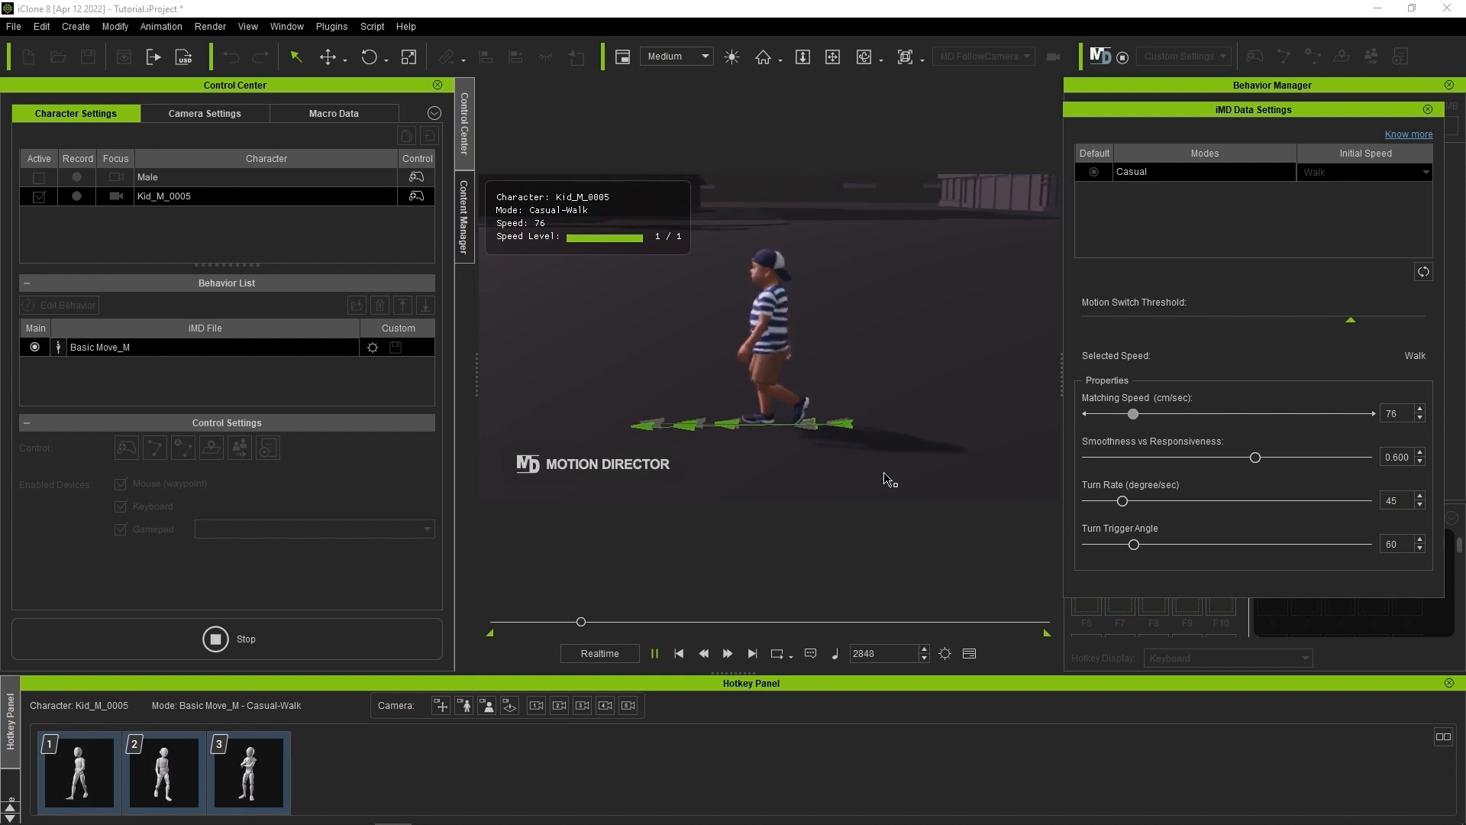
# Walk Kid_M_0005 in several directions to test the movement, close the iMD data settings and stop Motion Director
pyautogui.press('d')
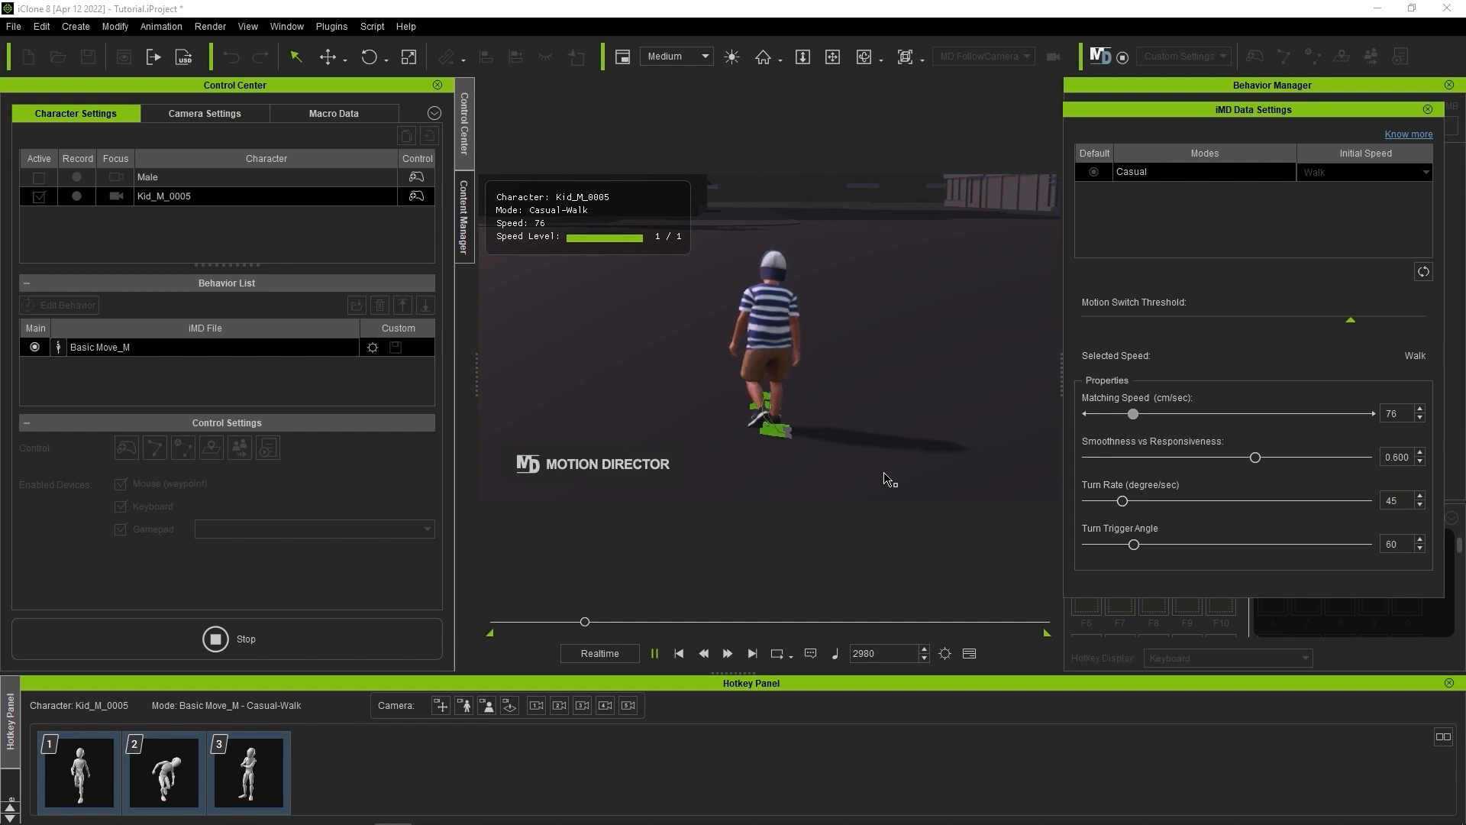
pyautogui.press('a')
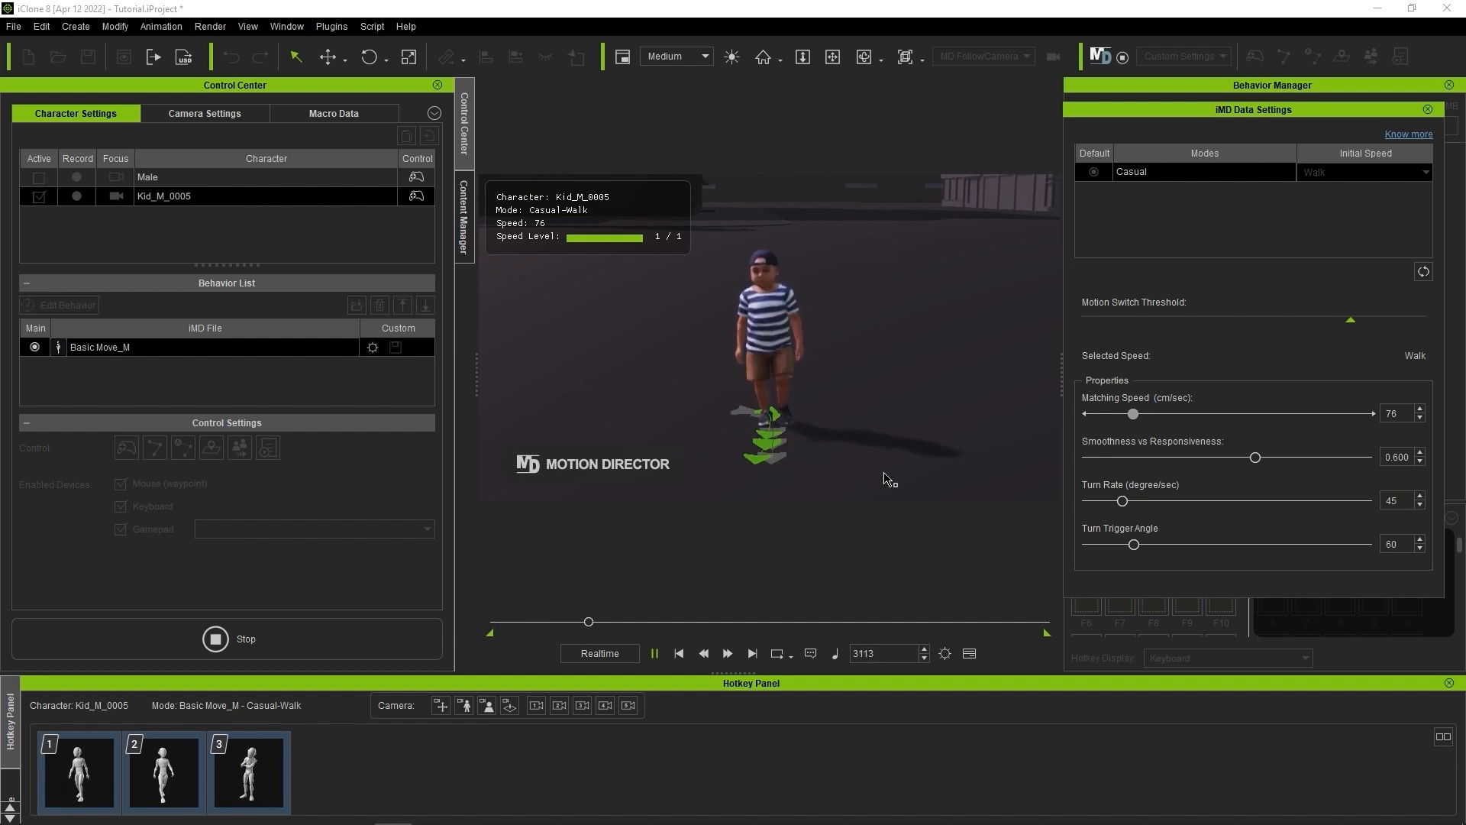
pyautogui.press('w')
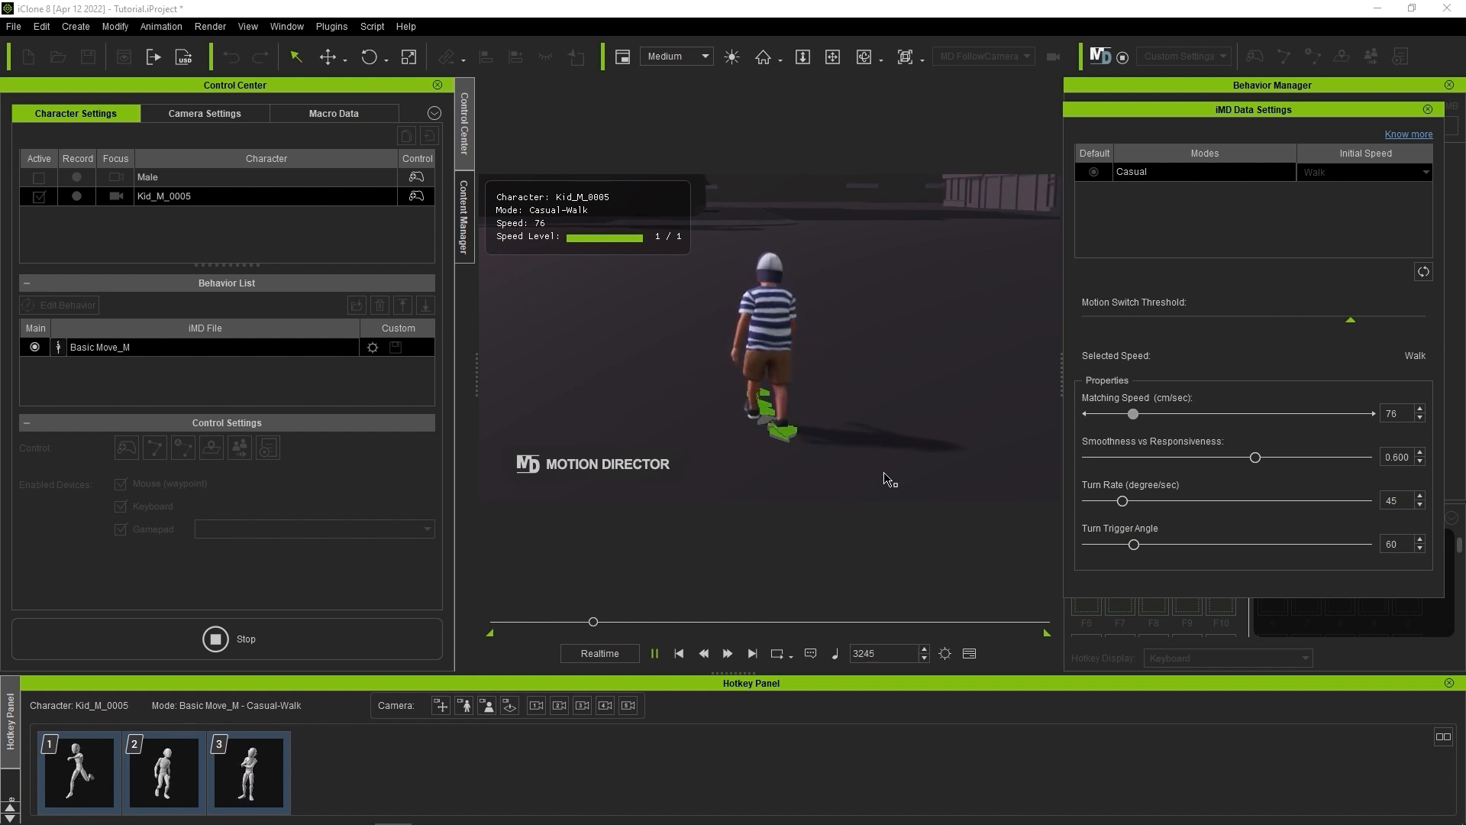
pyautogui.click(1428, 109)
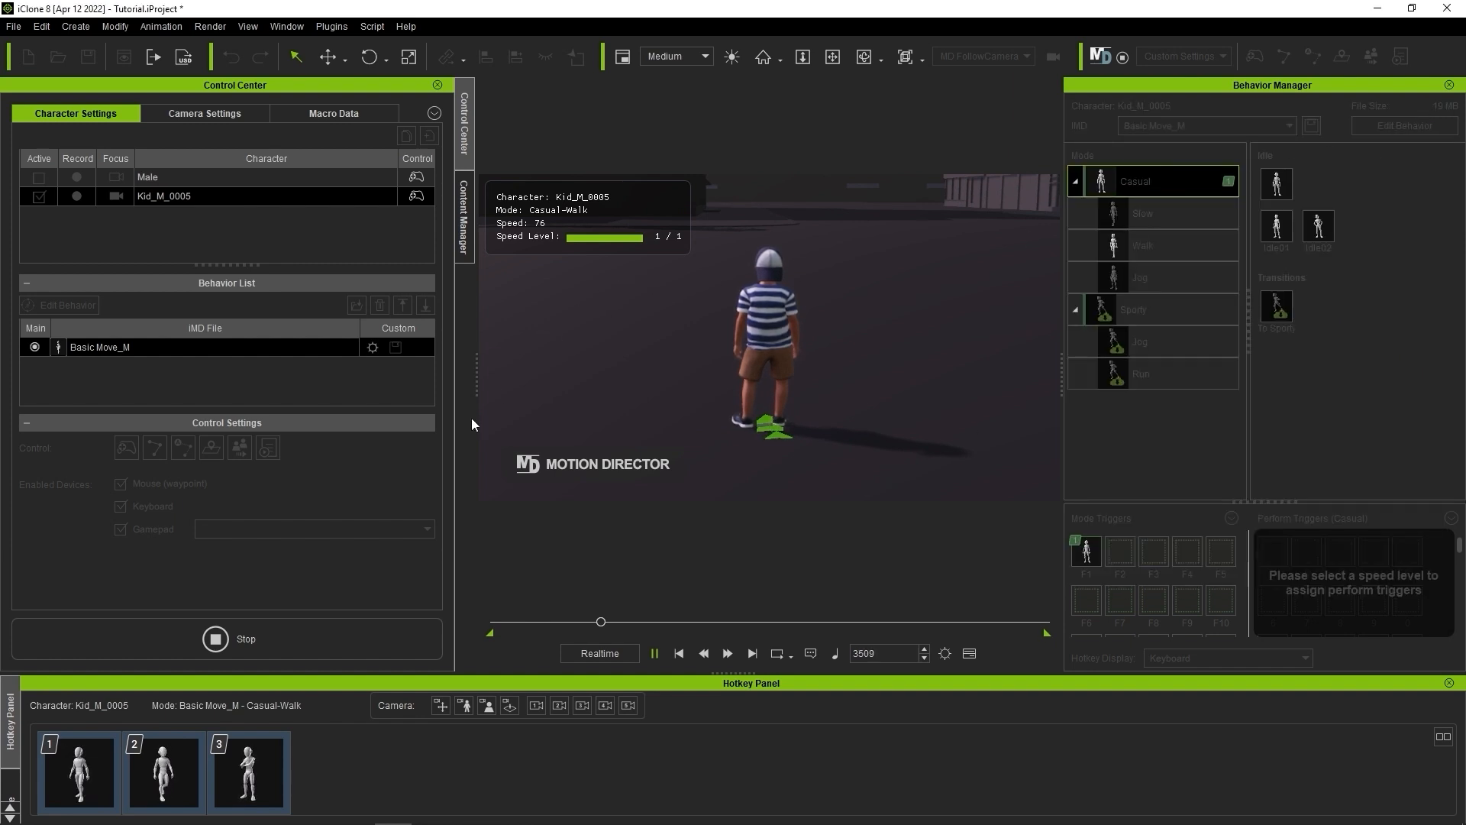
pyautogui.click(379, 626)
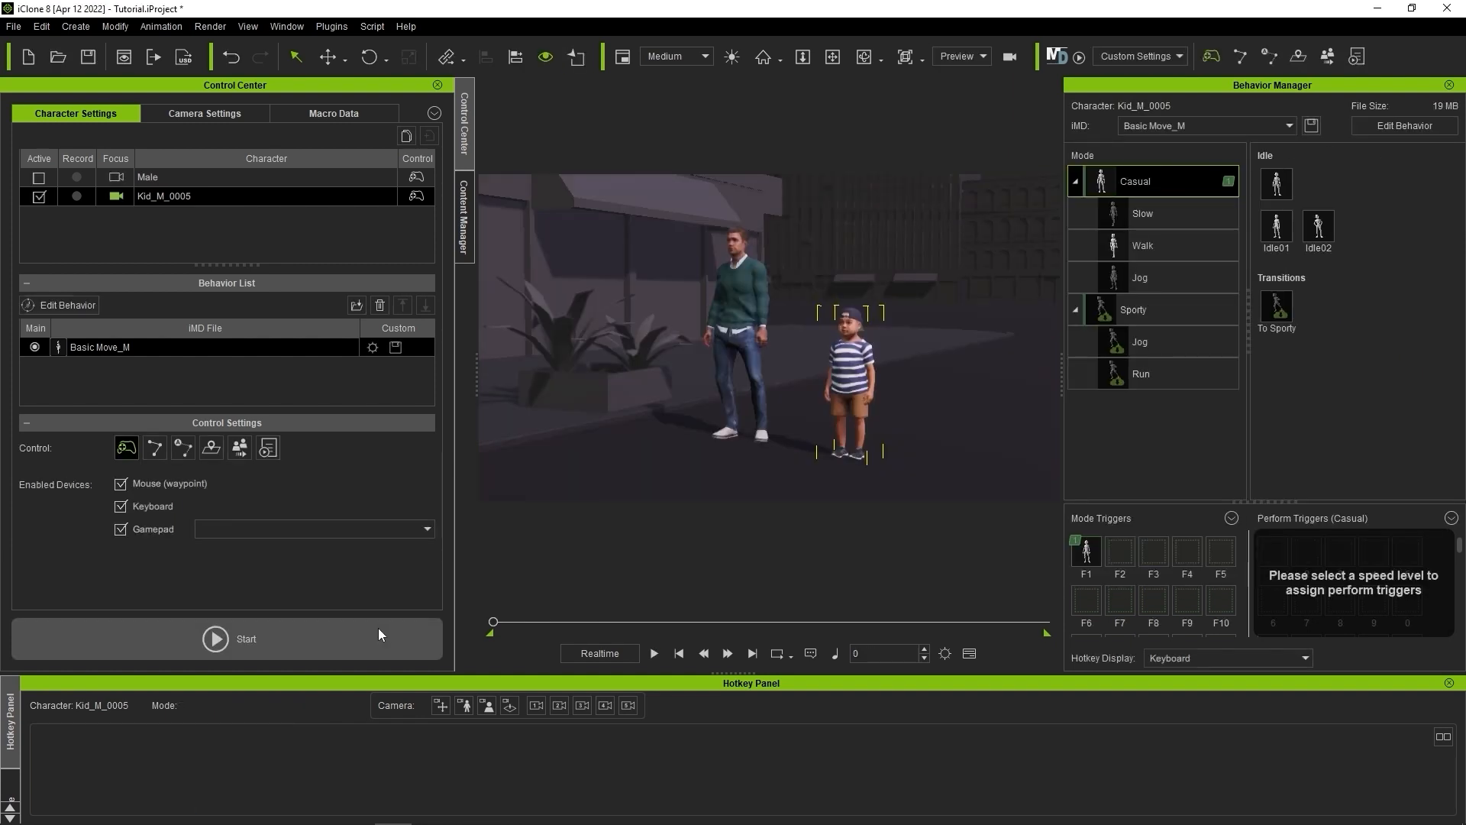
# Open the save dialog for Kid_M_0005's customized Basic Move_M iMD and cancel it
pyautogui.click(396, 348)
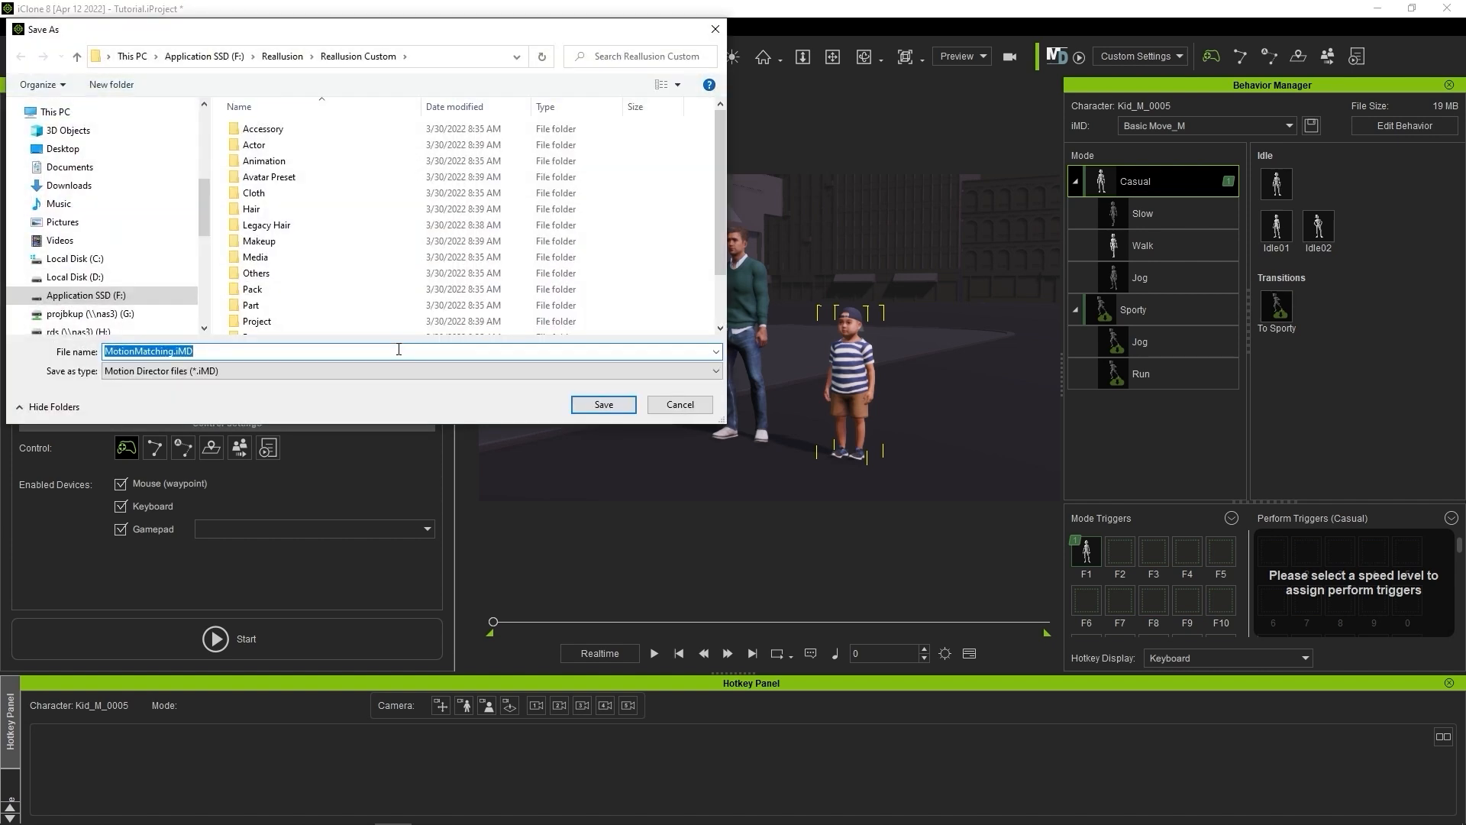
pyautogui.click(709, 409)
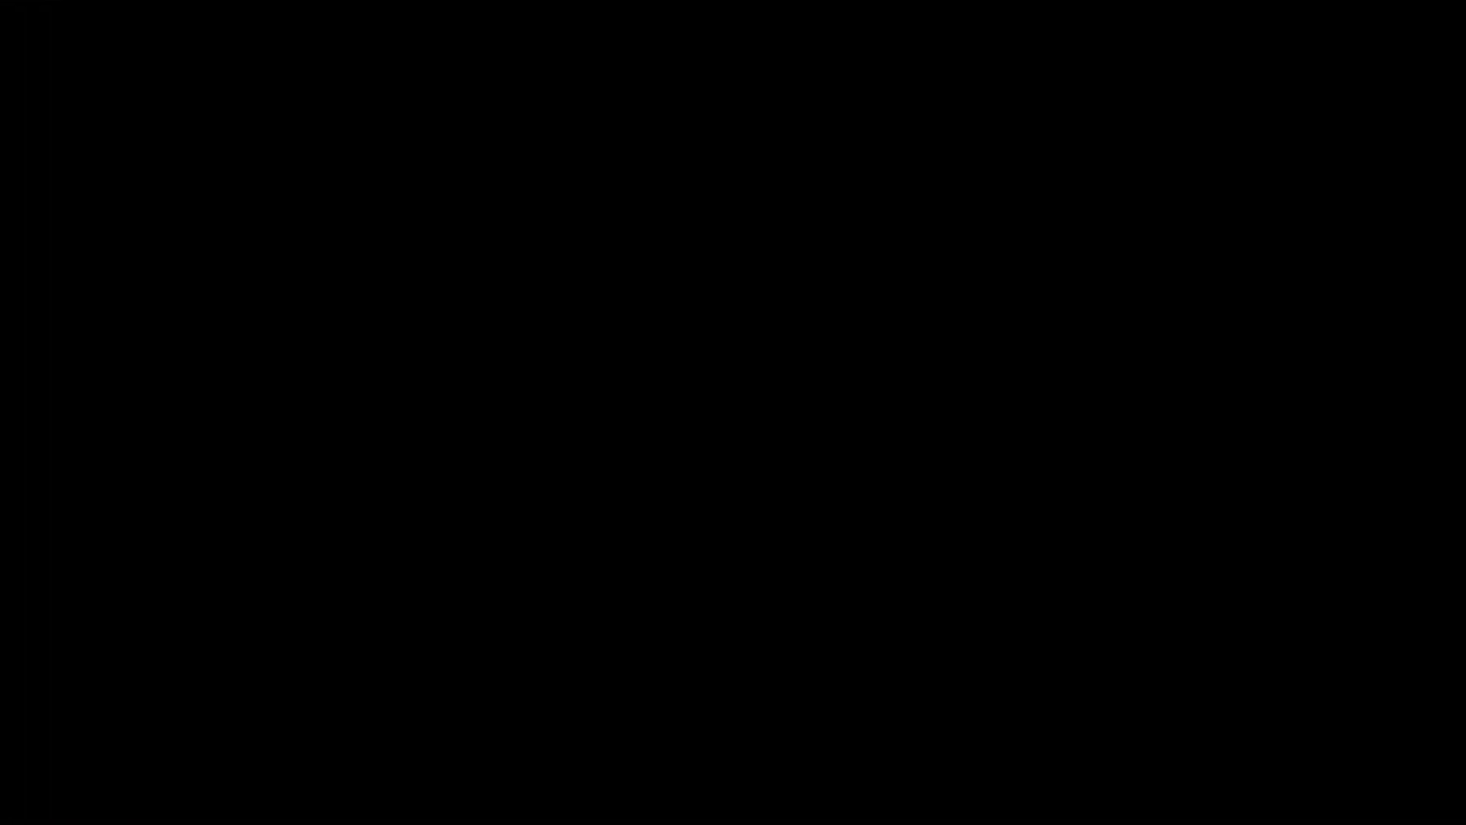